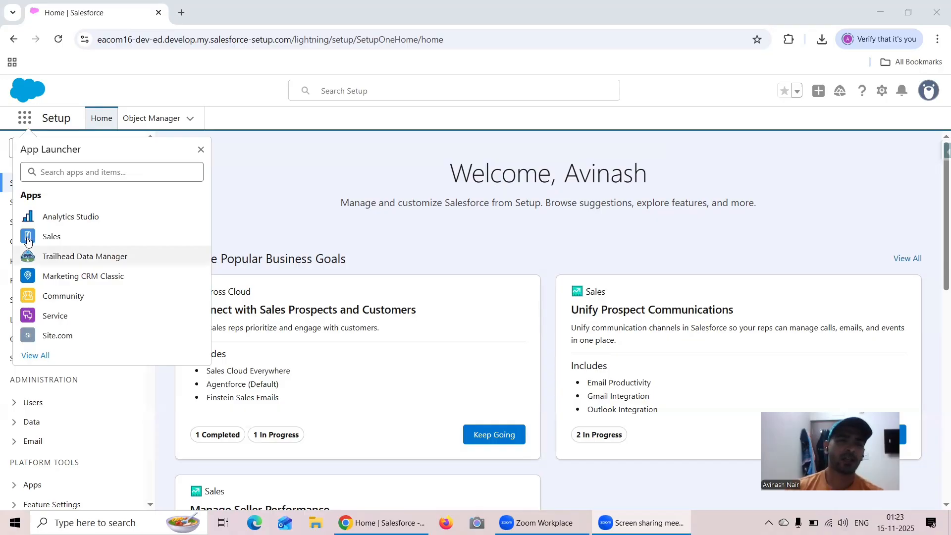
Open Analytics Studio and browse the existing analytics apps
left_click(60, 214)
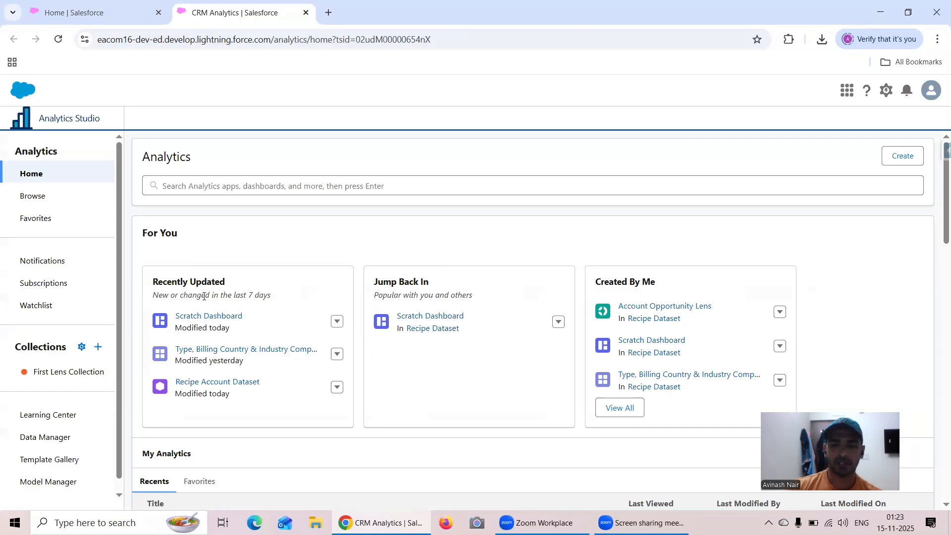
left_click(45, 196)
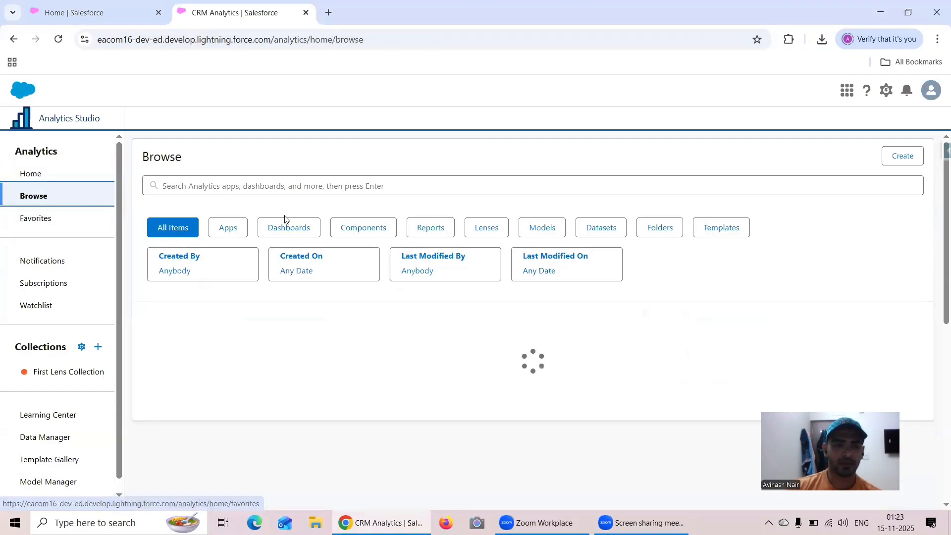
left_click(229, 229)
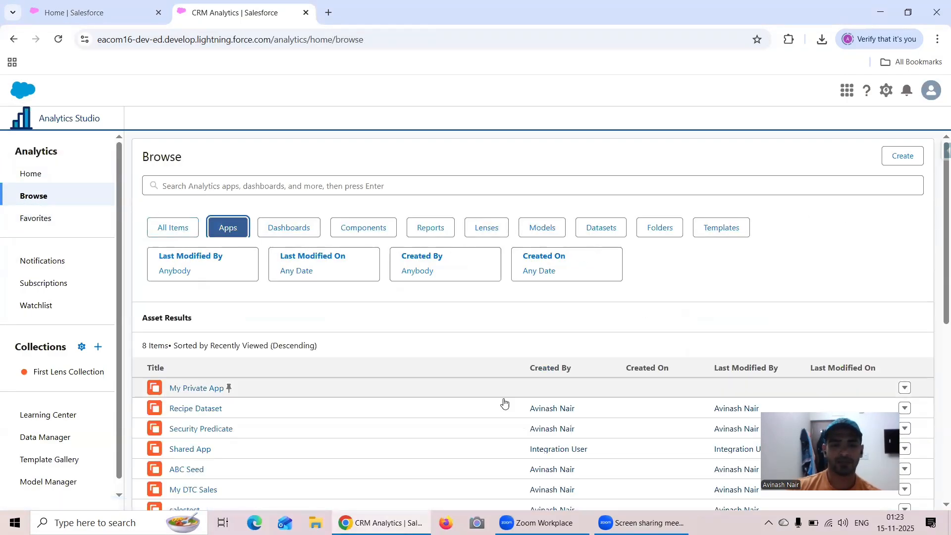
scroll(504, 403, "down", 3)
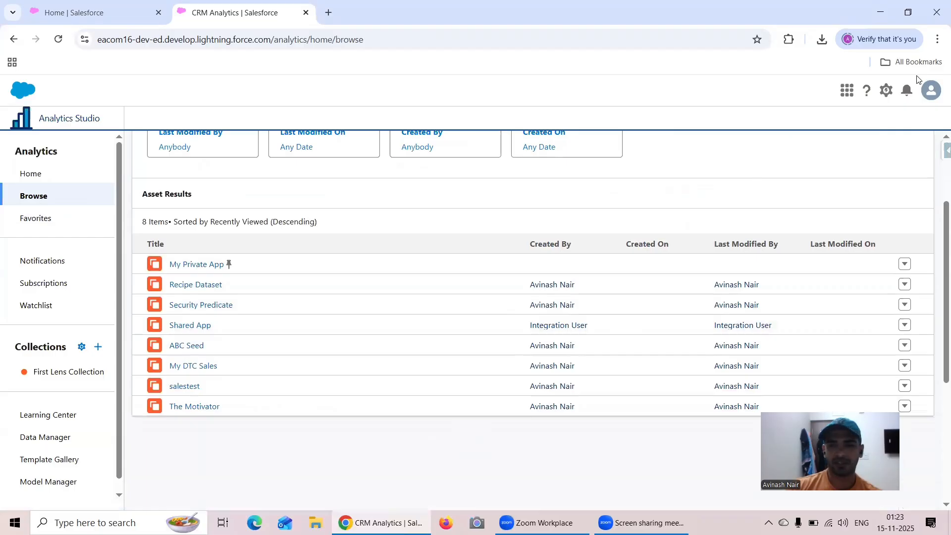
Create a blank CRM Analytics app named "CRM Analytics Dashboard App"
scroll(822, 197, "up", 3)
left_click(902, 155)
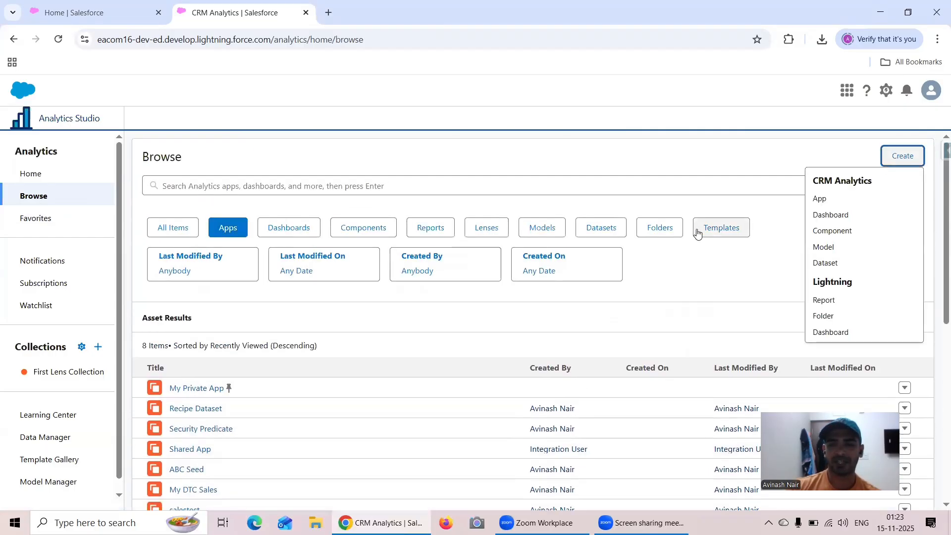
left_click(830, 202)
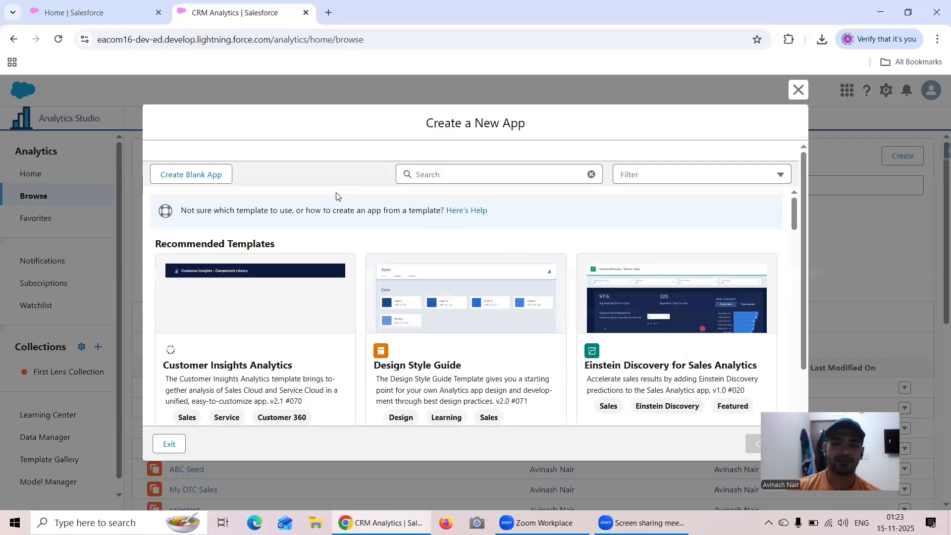
left_click(211, 179)
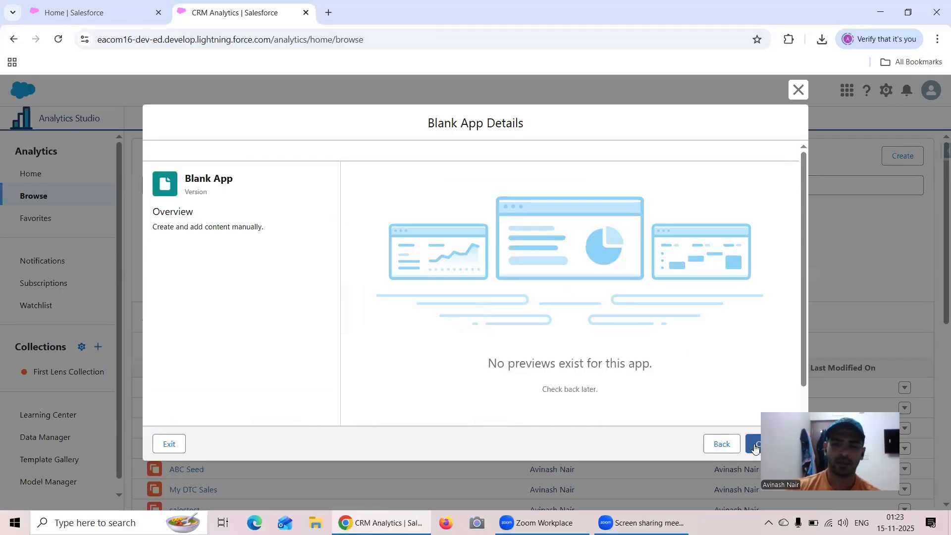
left_click(754, 445)
left_click(417, 295)
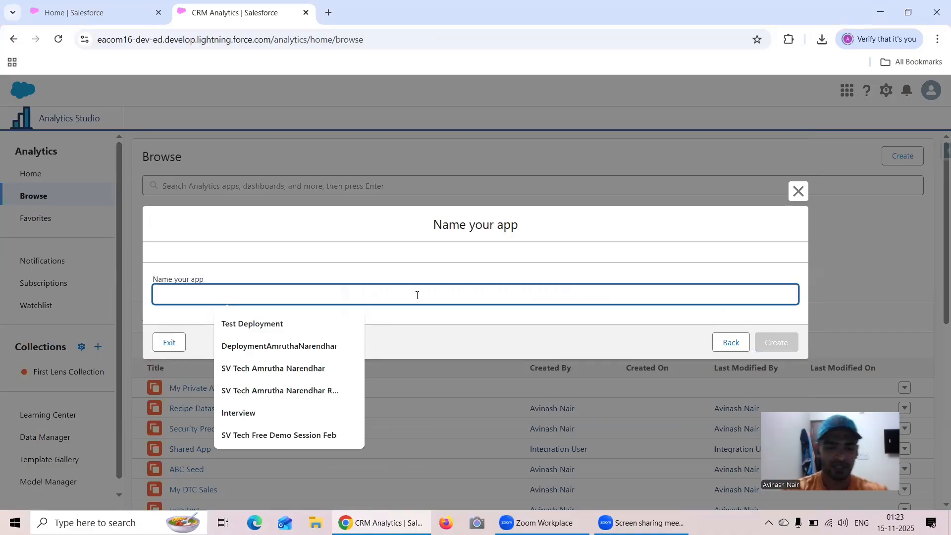
type("CRM An")
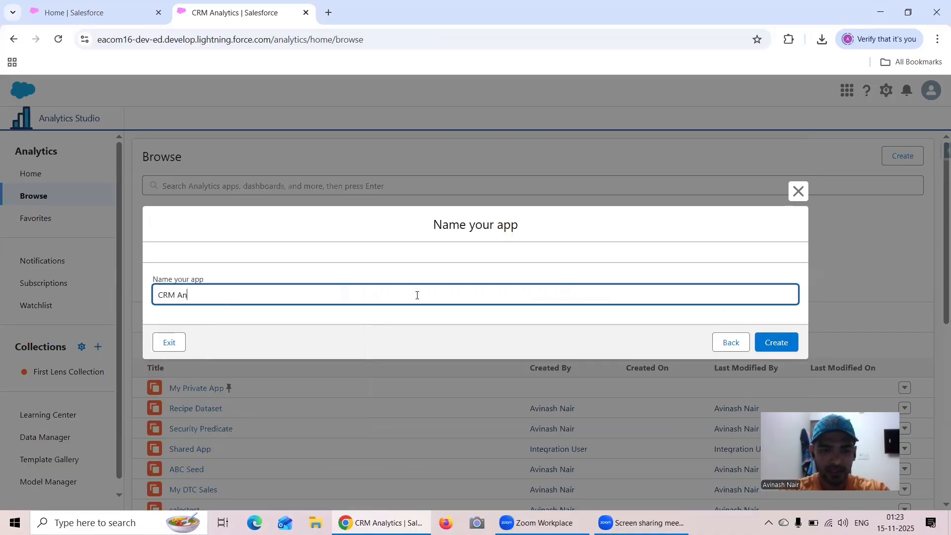
type("alytic")
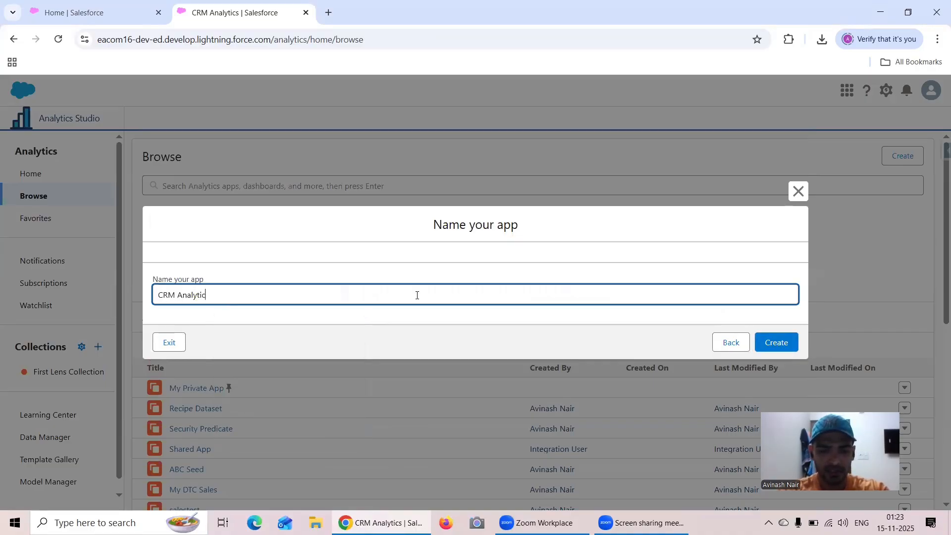
type("s Dashboard ")
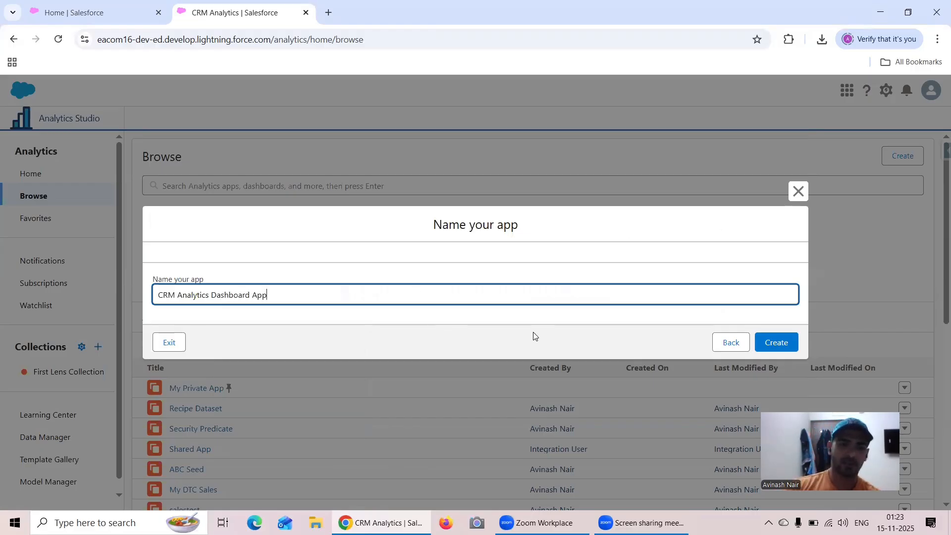
type("App")
left_click(769, 342)
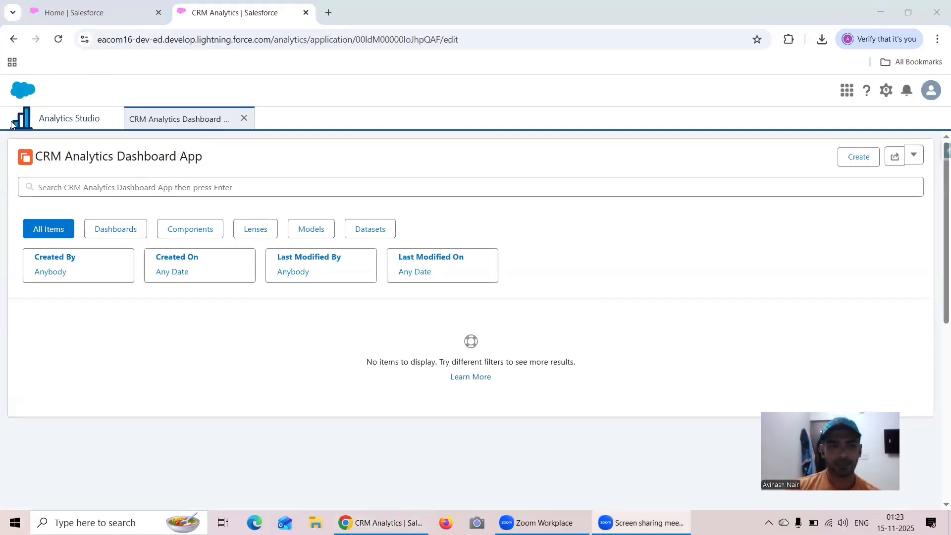
Return to the Analytics Studio home and open the Data Manager
left_click(47, 117)
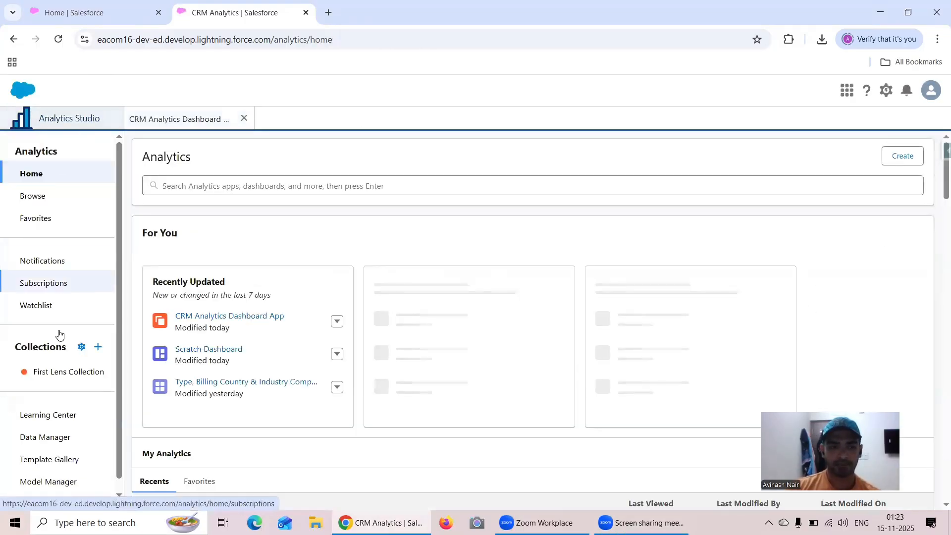
scroll(70, 407, "down", 1)
left_click(46, 425)
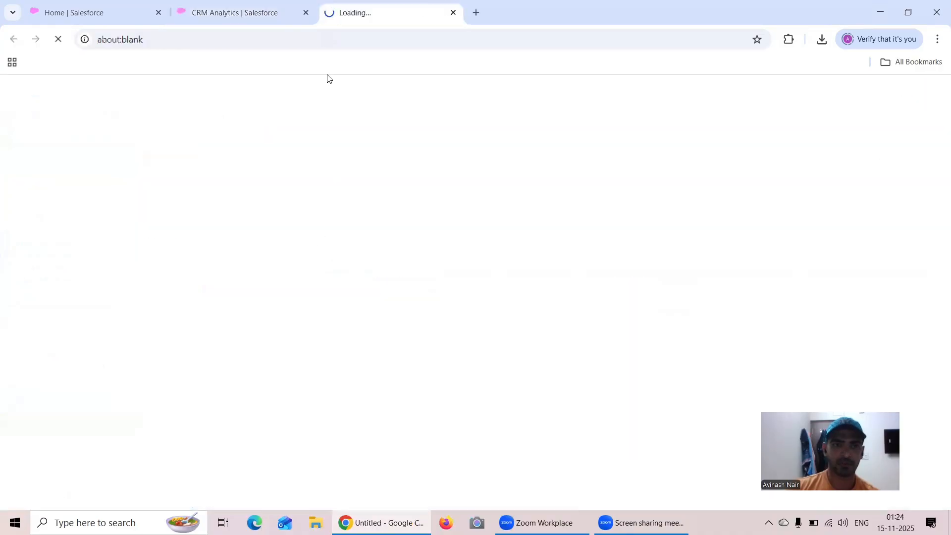
Go back to Salesforce Setup and open Salesforce Inspector's Data Export in a new tab
left_click(106, 14)
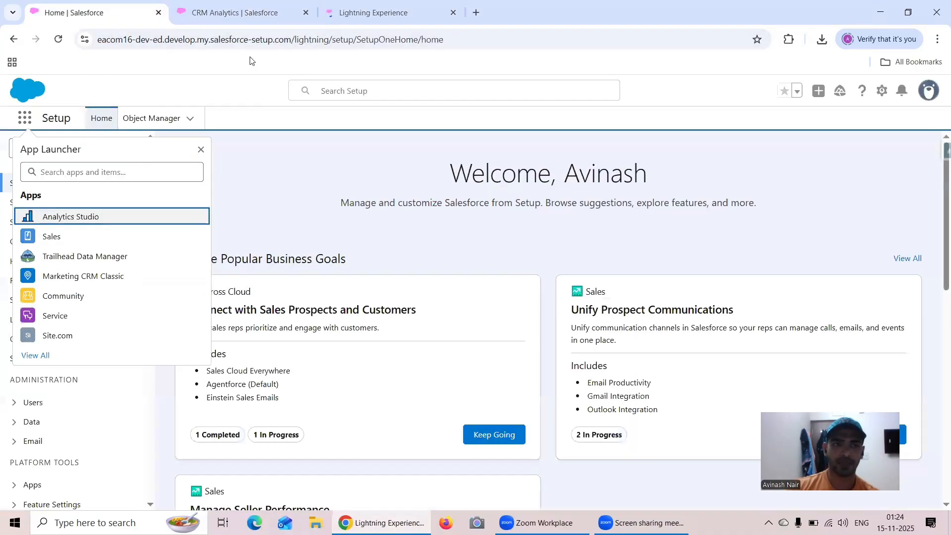
left_click(946, 150)
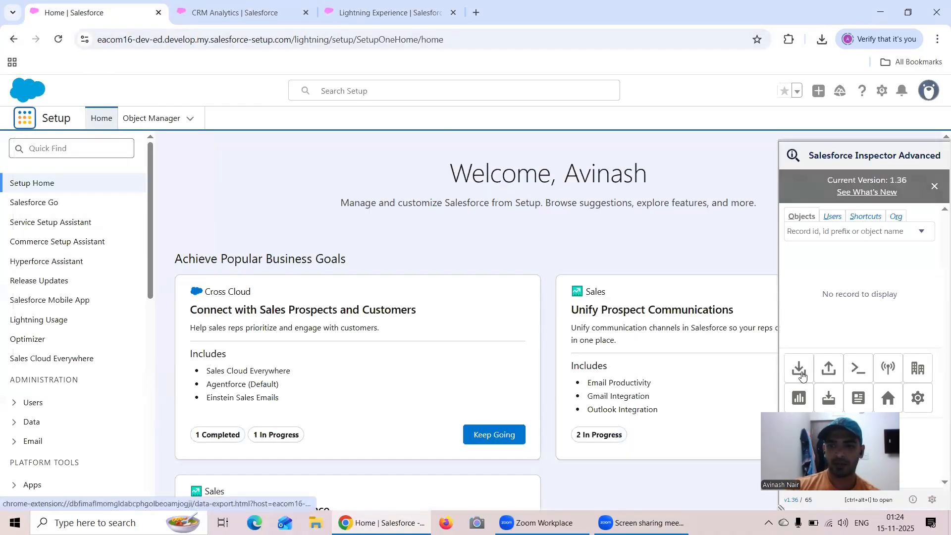
right_click(799, 367)
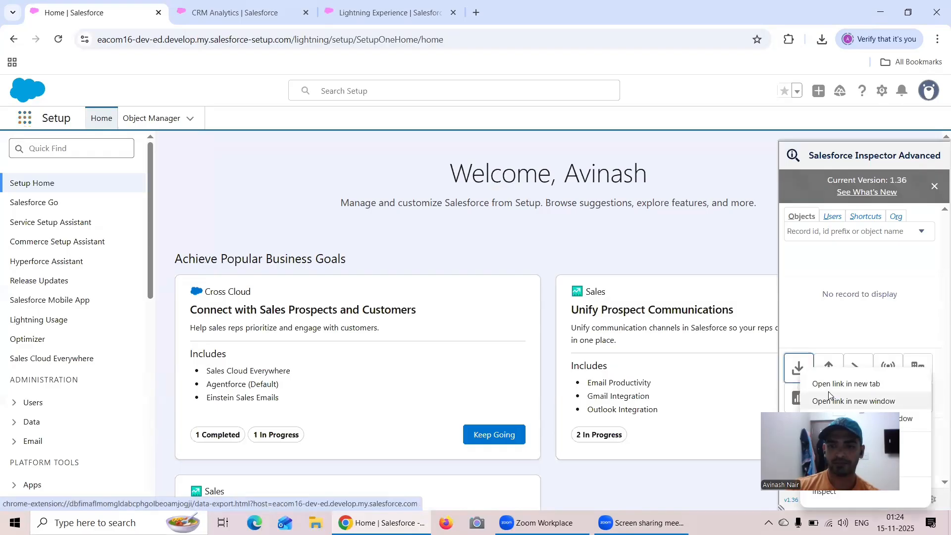
left_click(812, 383)
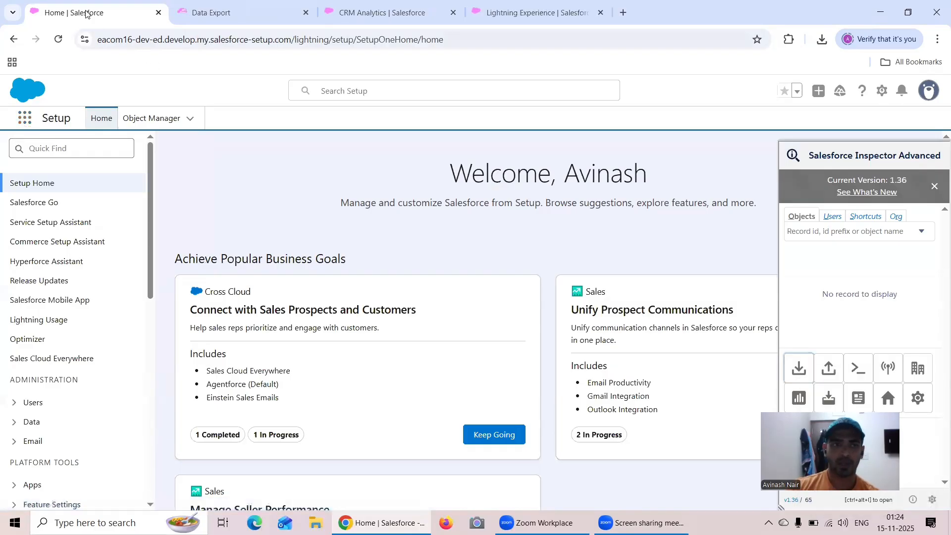
Find Accounts in the app launcher and open the Accounts list
left_click(25, 118)
type("Accoun")
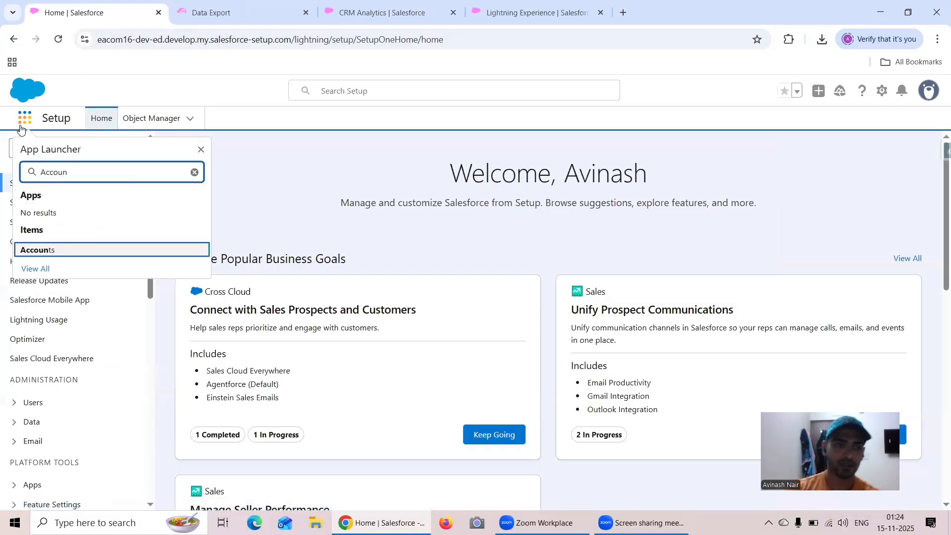
left_click(59, 250)
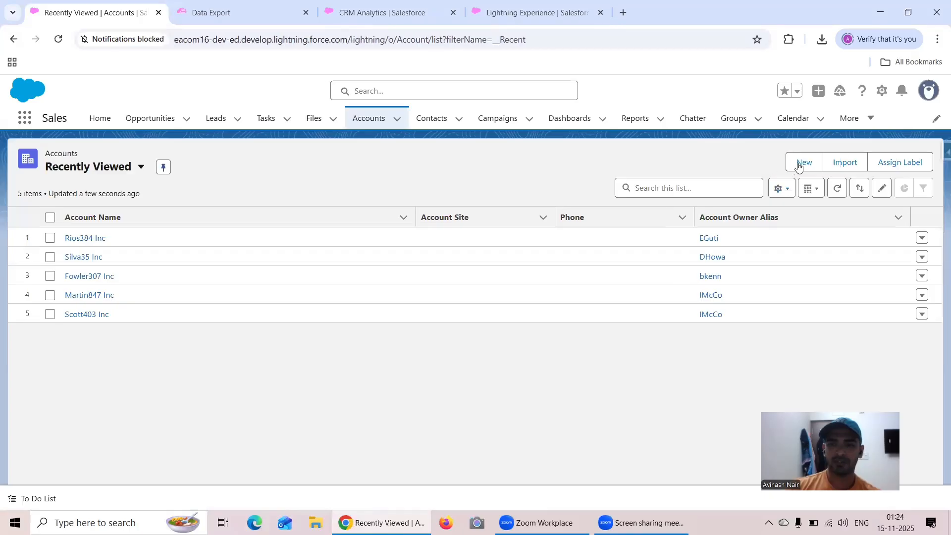
Open a new account form and examine its account, address and additional information fields, including the Customer Priority options
left_click(803, 163)
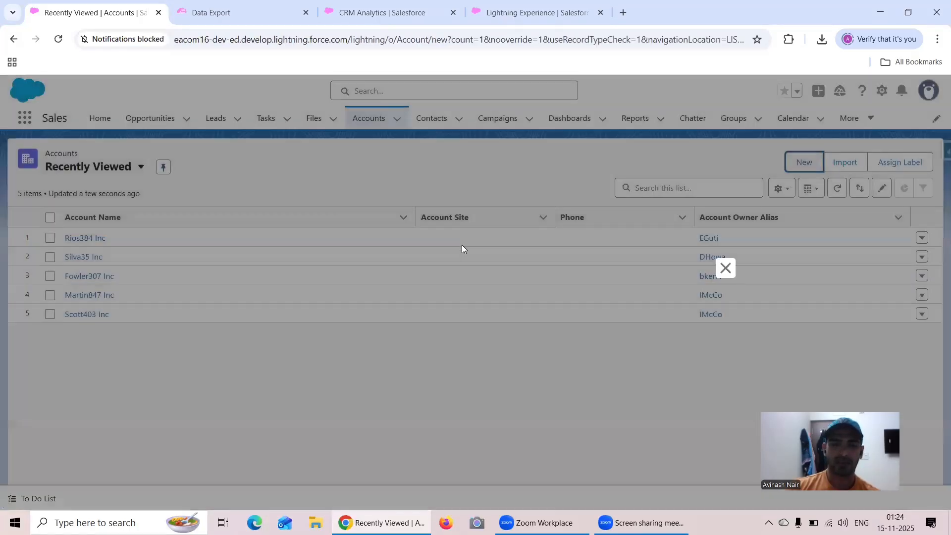
scroll(382, 253, "down", 1)
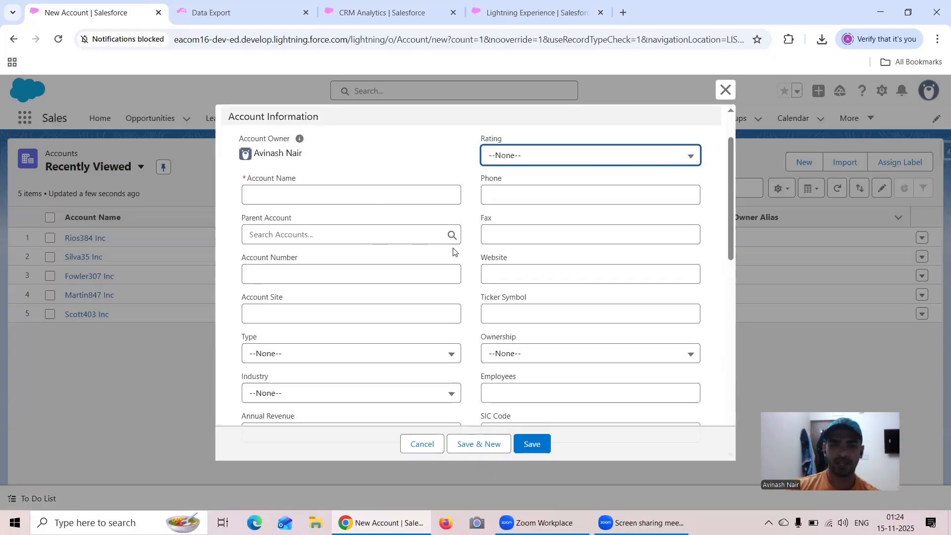
scroll(454, 251, "down", 2)
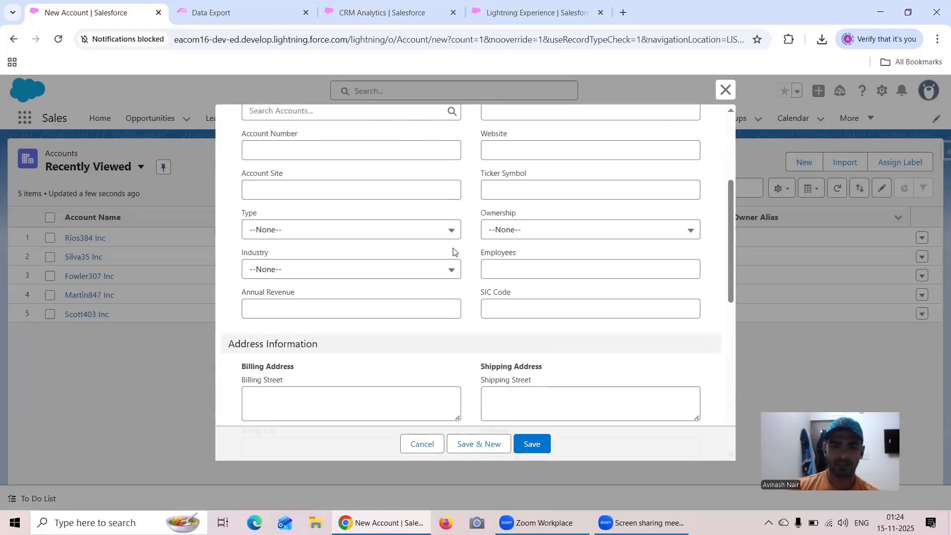
scroll(455, 252, "down", 1)
scroll(454, 248, "down", 4)
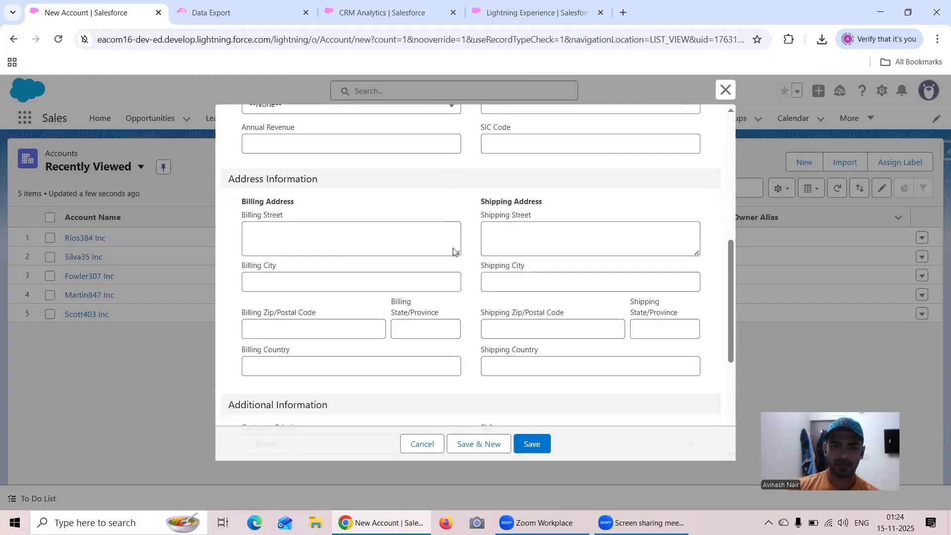
scroll(454, 252, "down", 2)
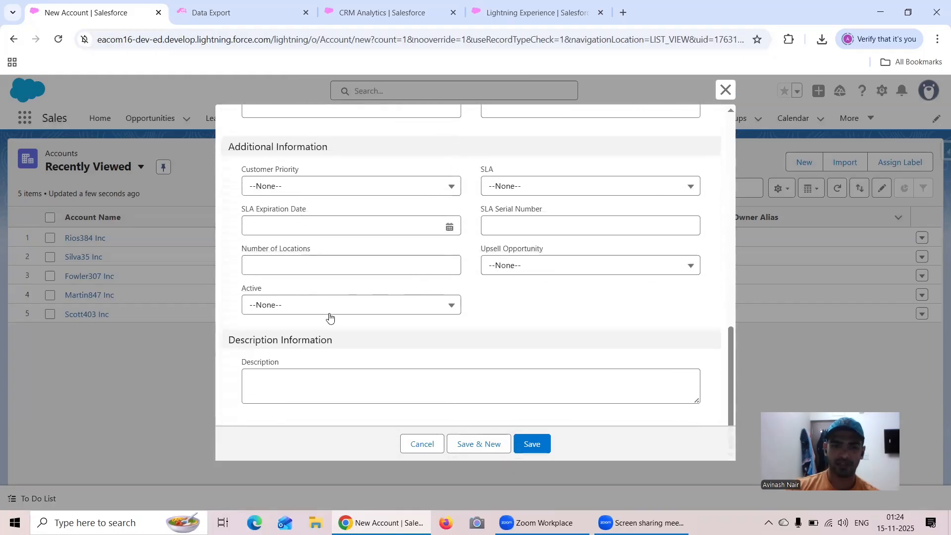
left_click(330, 313)
left_click(331, 318)
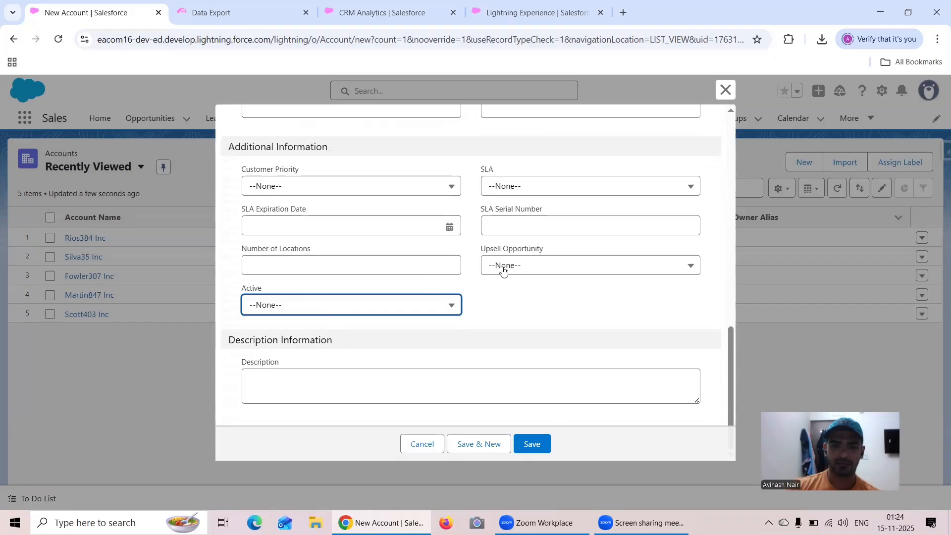
left_click(352, 189)
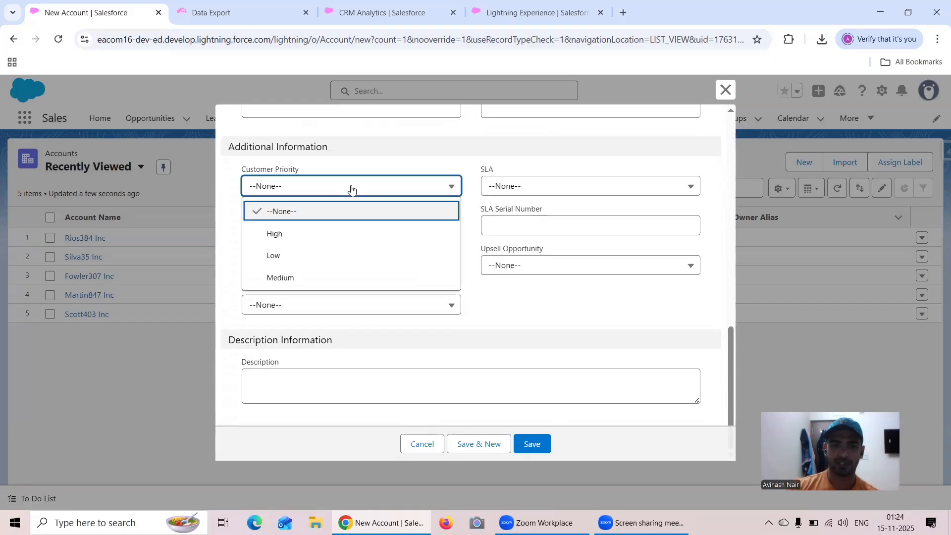
left_click(327, 241)
In Data Export, rewrite the export query as "Select id, name, industry, Type from Account", without the Industry filter
left_click(227, 12)
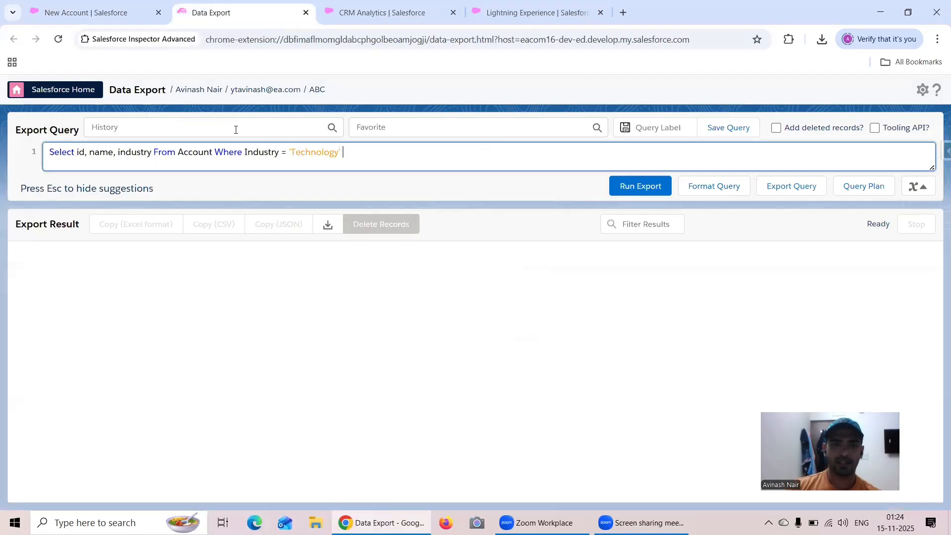
left_click_drag(370, 153, 156, 157)
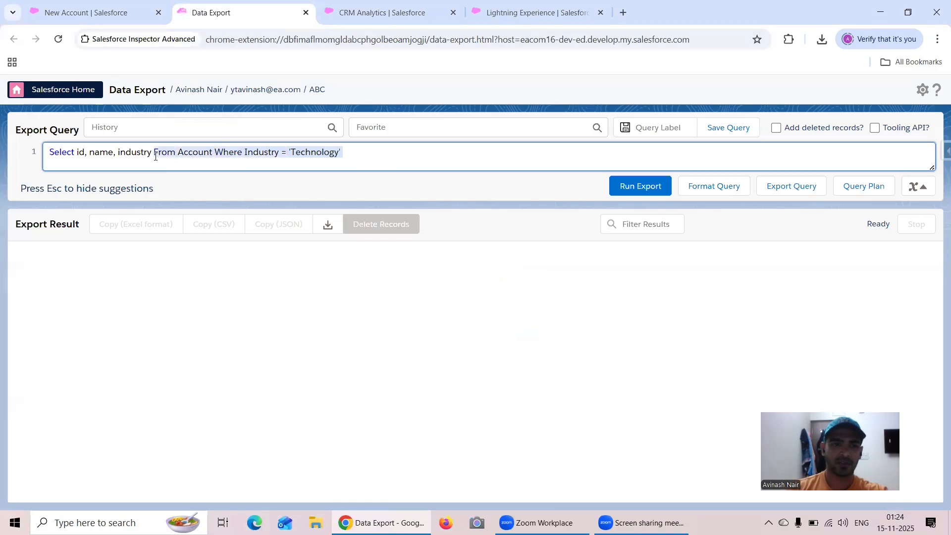
key("BackSpace")
key("BackSpace")
type(", name, industry,")
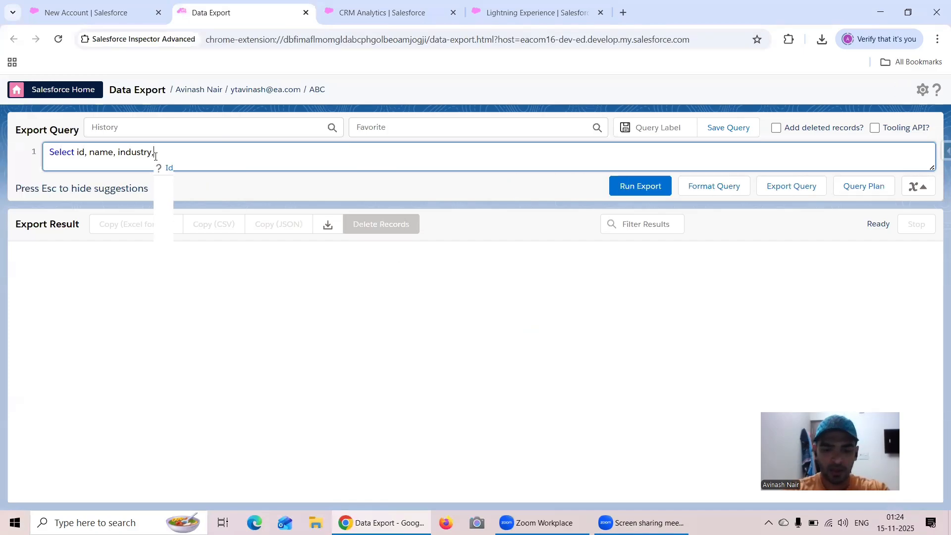
type("Type")
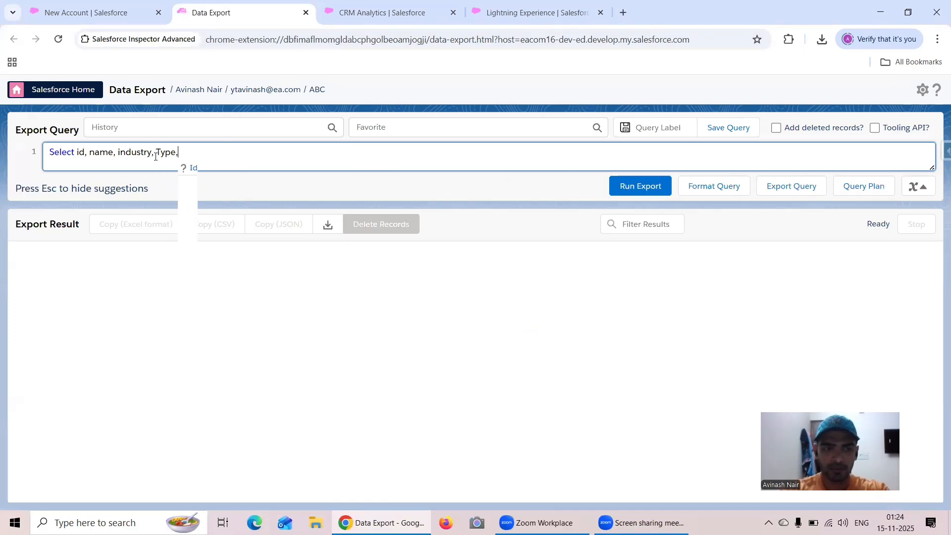
type(" from A")
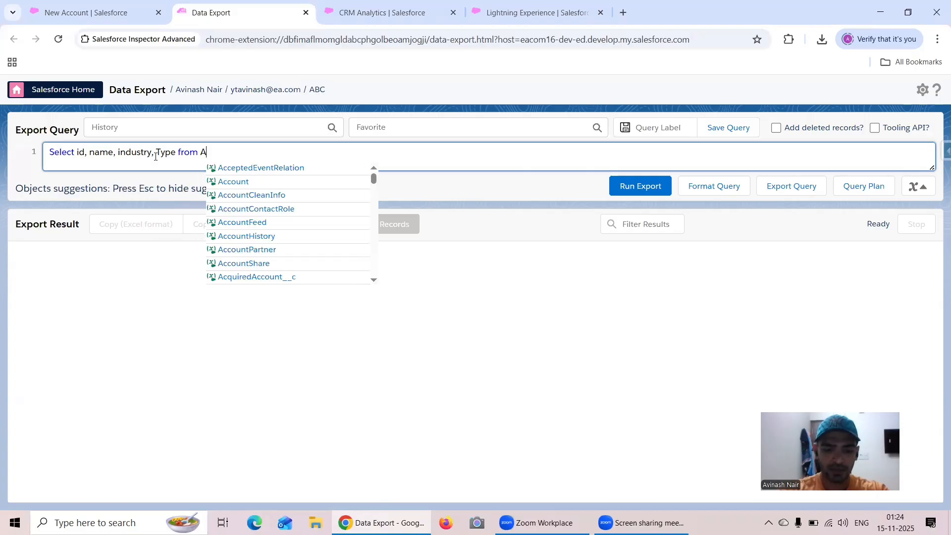
type("ccount")
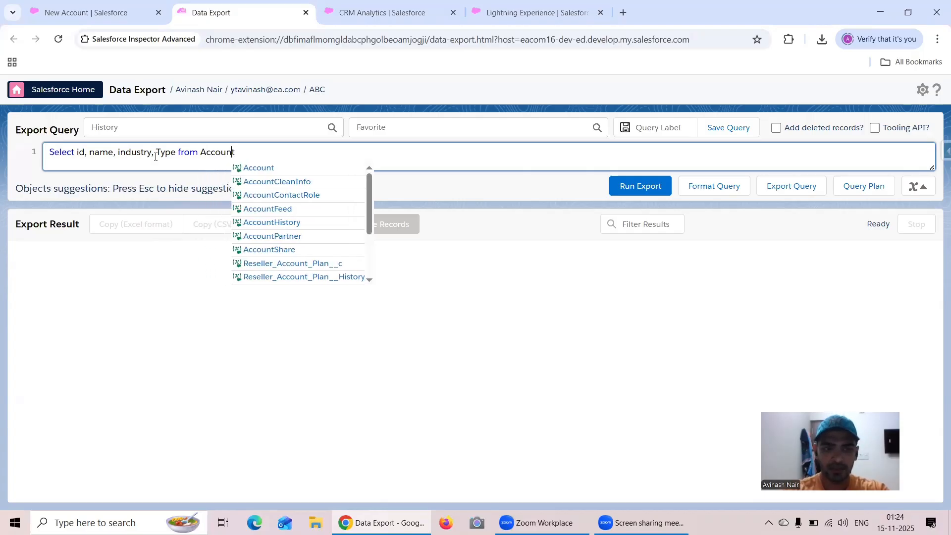
Add the BillingCountry and CustomerPriority__c fields to the Account export query, run the export and look through the exported rows
key("ctrl+Left")
key("ctrl+Left")
key("Left")
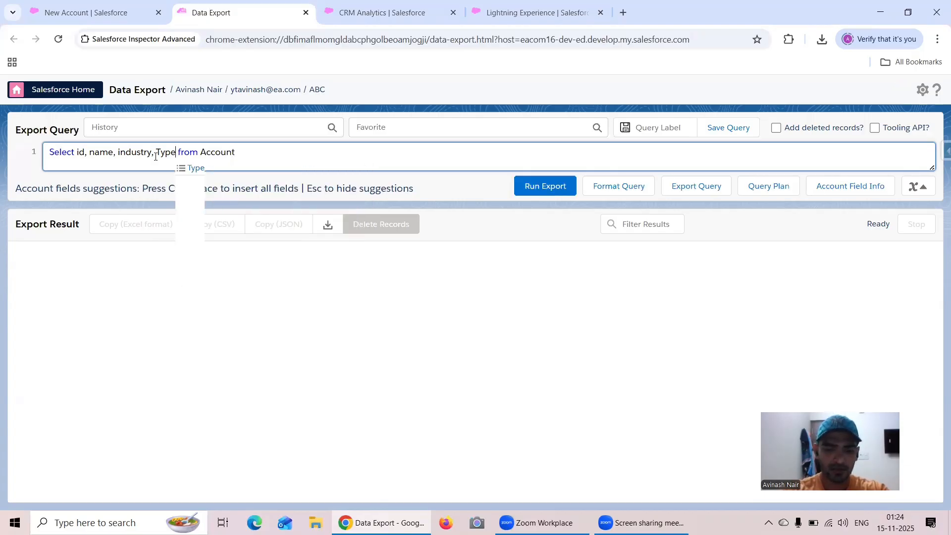
type(", B")
type("illi")
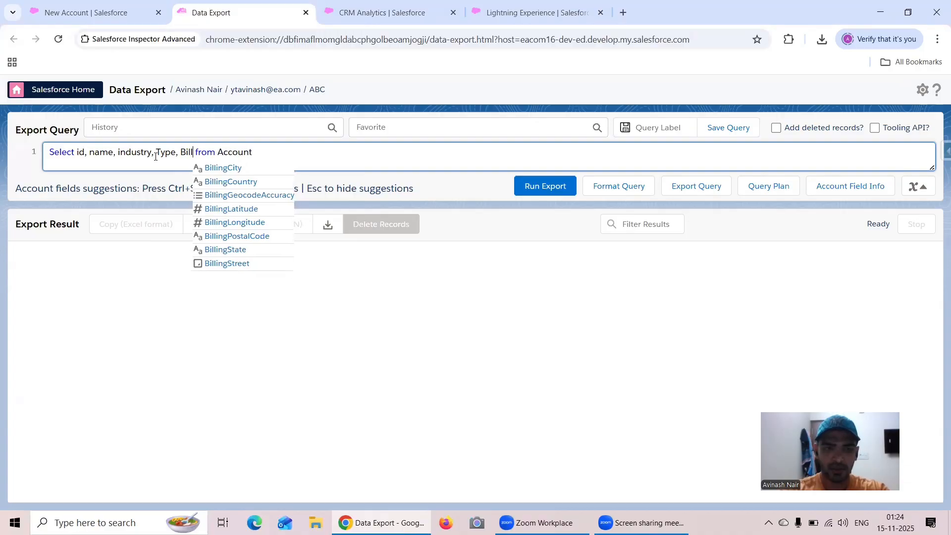
left_click(233, 181)
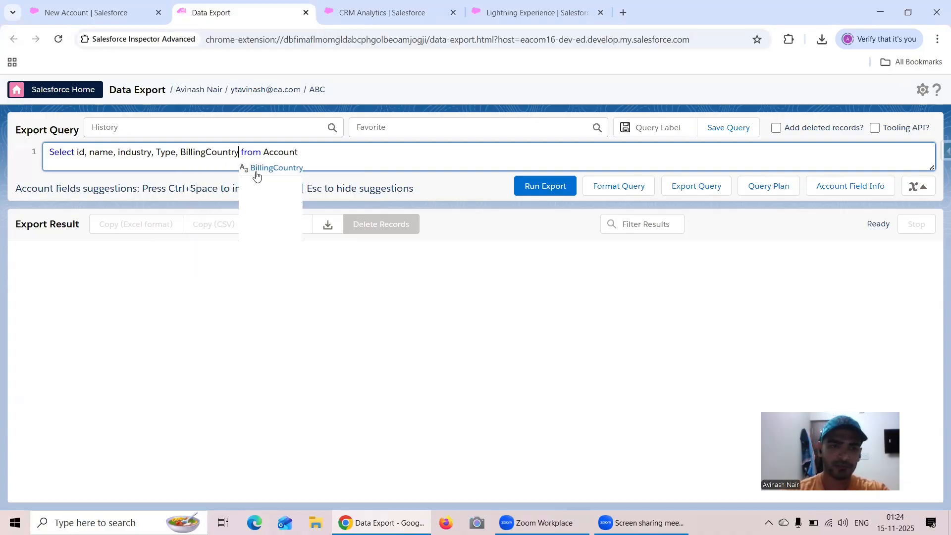
type(", ")
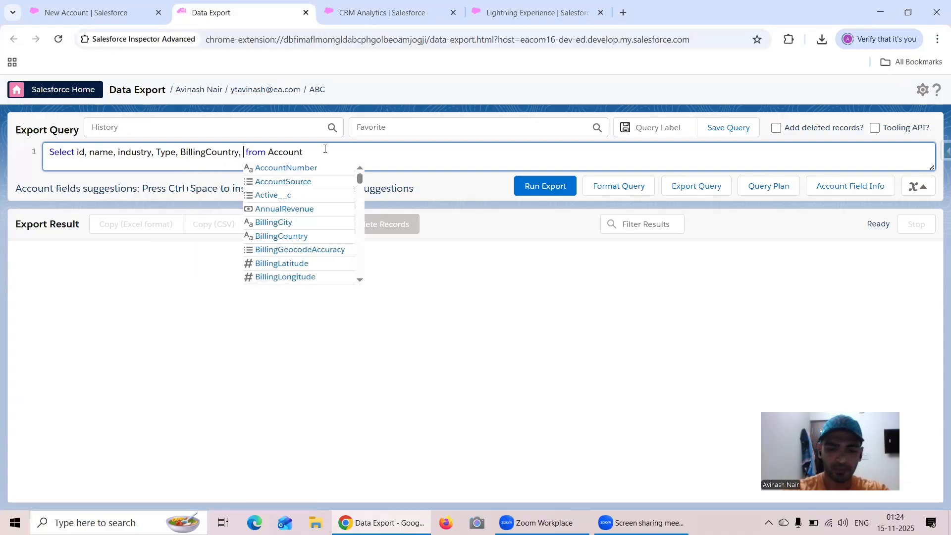
type("Prio")
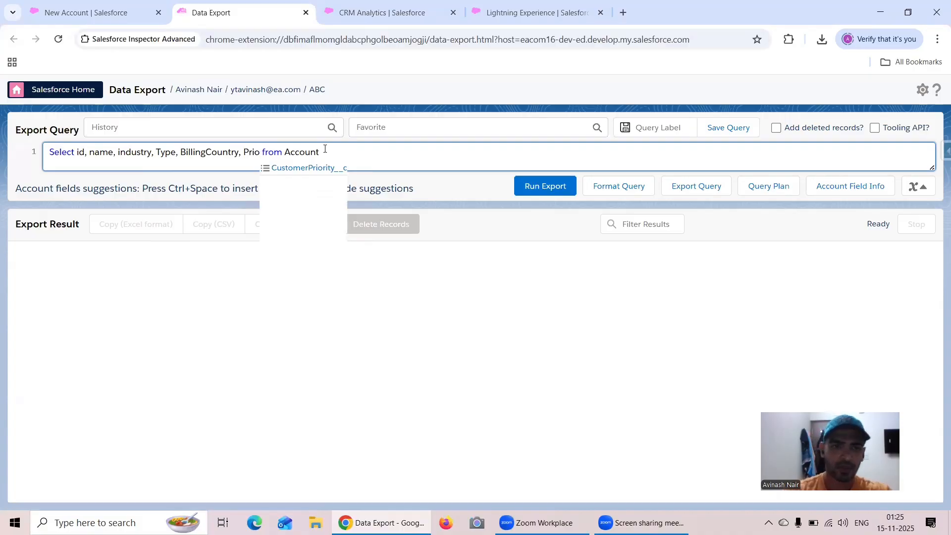
left_click(294, 167)
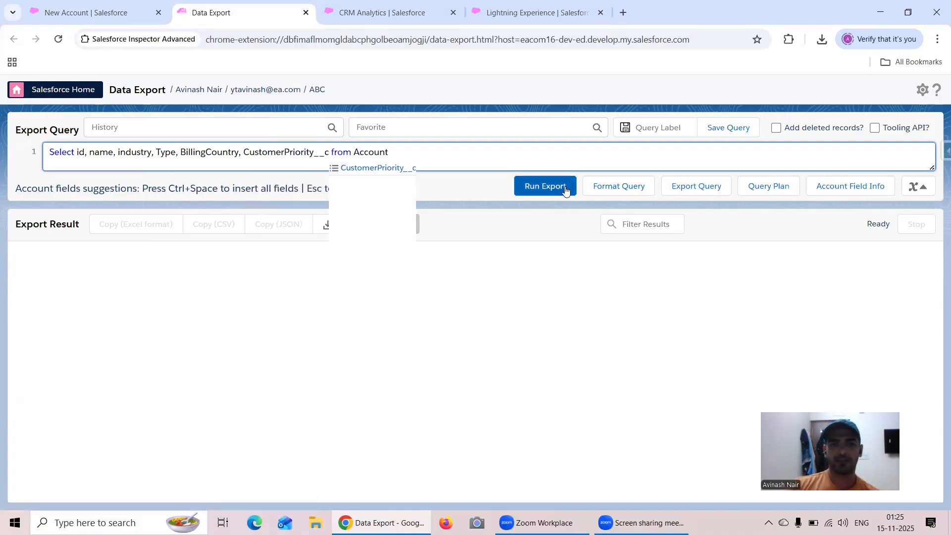
left_click(546, 186)
scroll(743, 322, "down", 8)
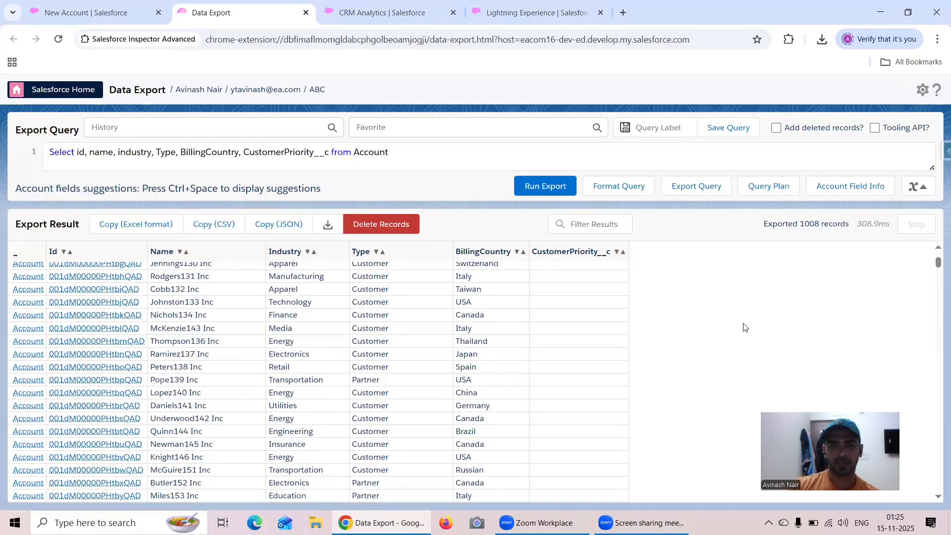
mouse_move(938, 268)
left_mouse_down()
mouse_move(938, 505)
mouse_move(937, 255)
left_mouse_up()
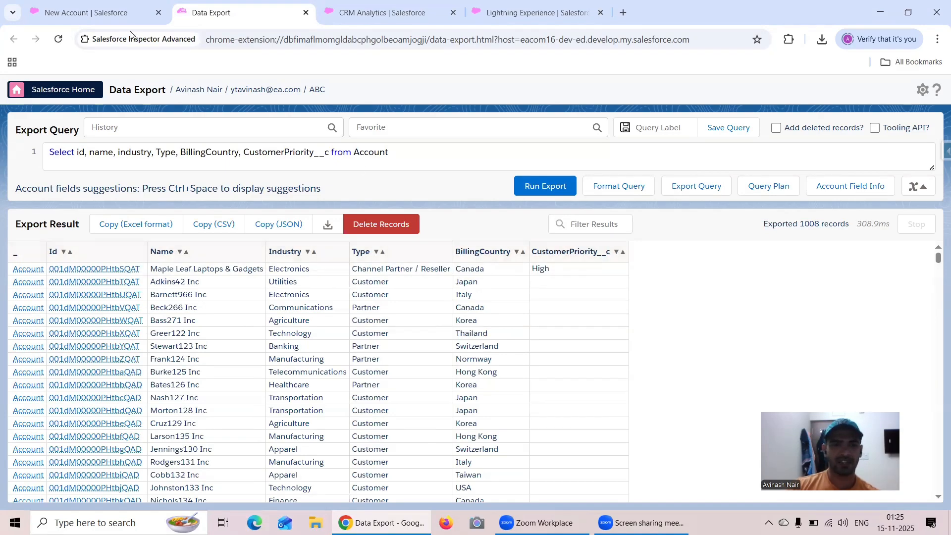
Check the fields on the new account form, and add the Rating field to the Account query in Data Export
left_click(100, 12)
scroll(590, 325, "up", 6)
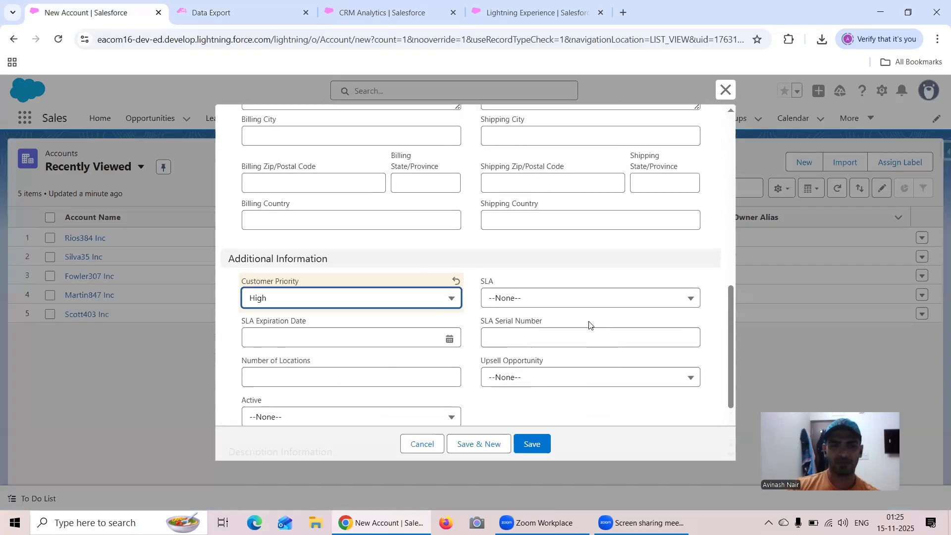
scroll(590, 322, "up", 5)
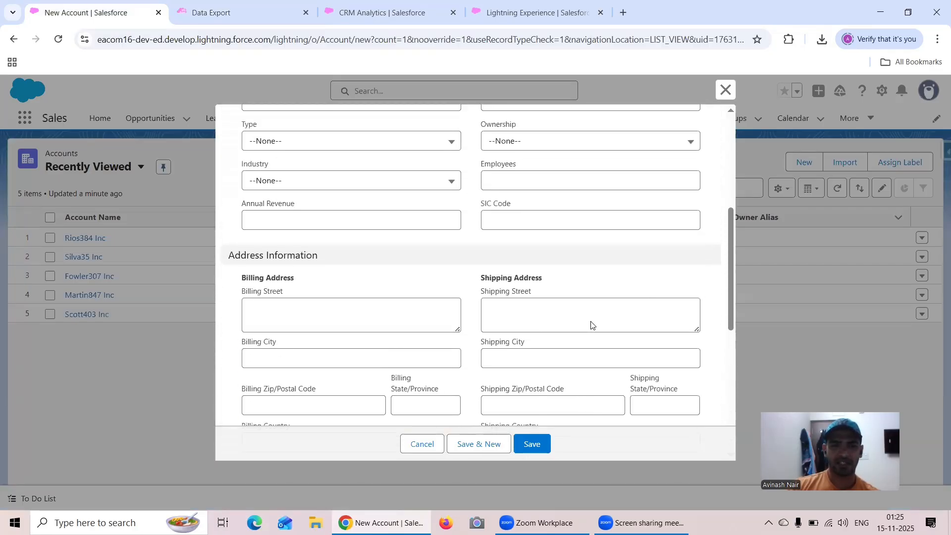
scroll(593, 325, "up", 2)
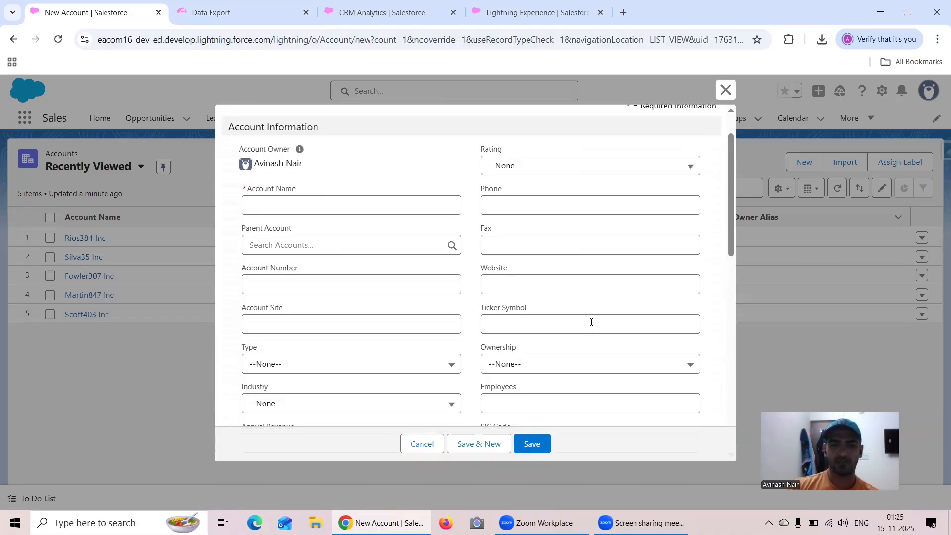
left_click(211, 12)
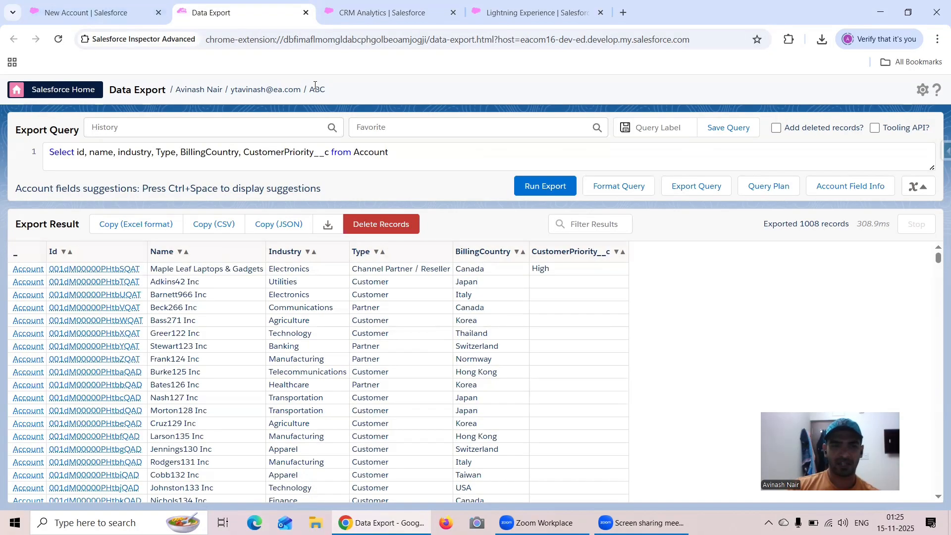
left_click(328, 152)
type(", Ra")
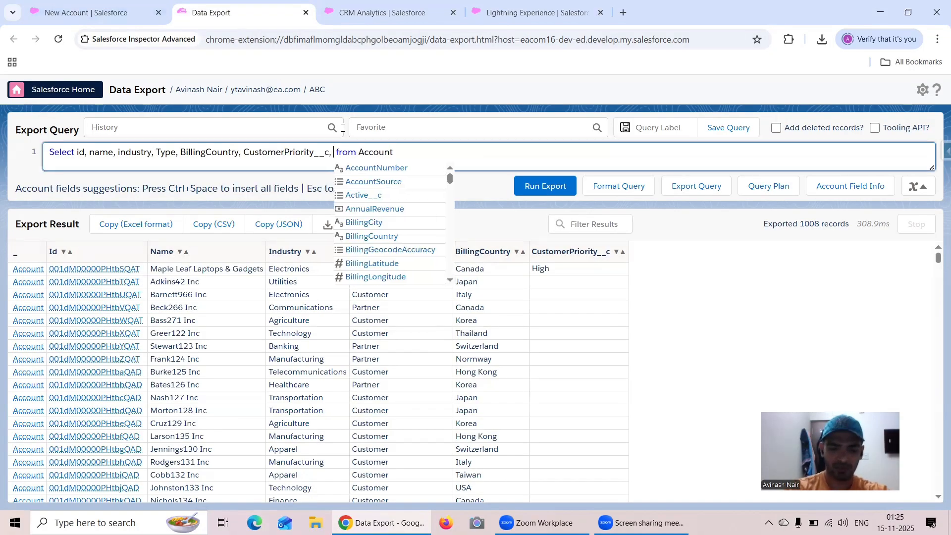
type("ting")
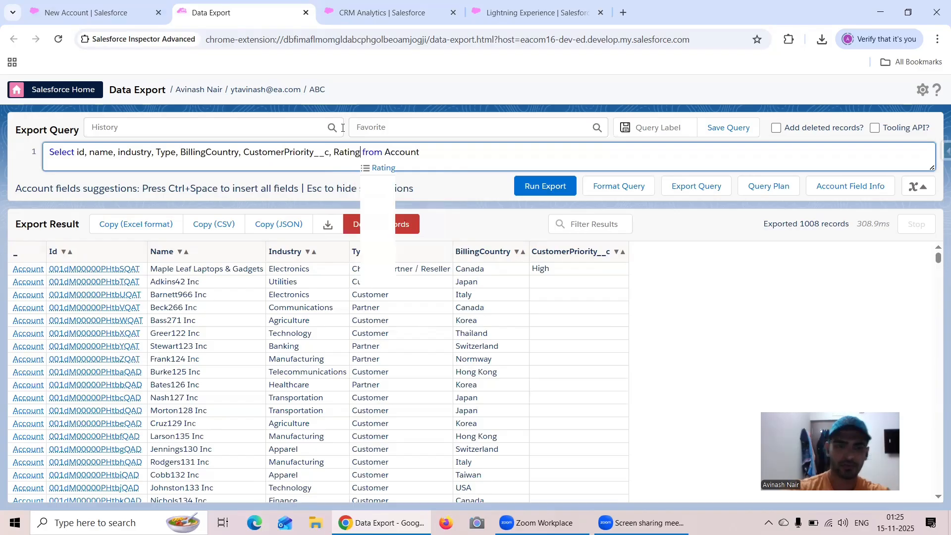
left_click(389, 167)
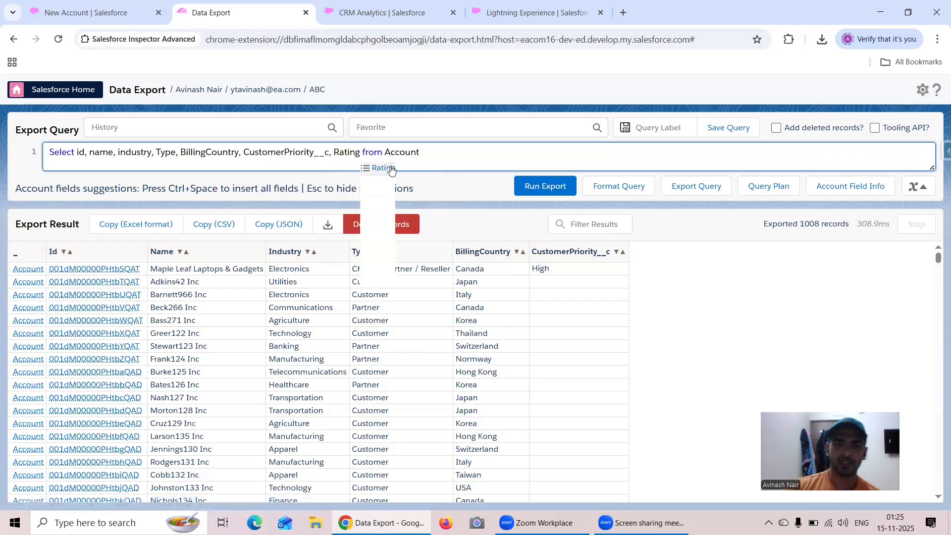
Run the export with the extended query and examine the Rating and Customer Priority values across the account records
left_click(526, 185)
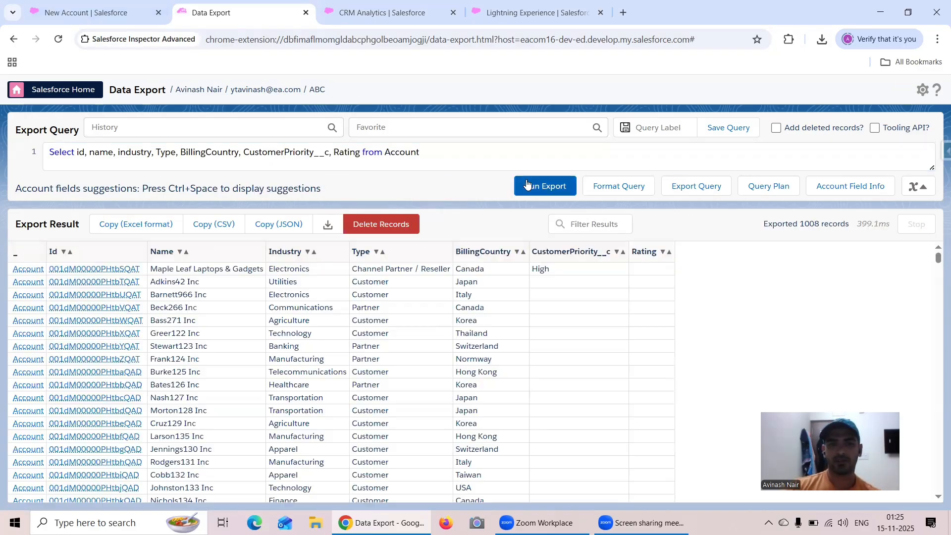
scroll(709, 304, "down", 9)
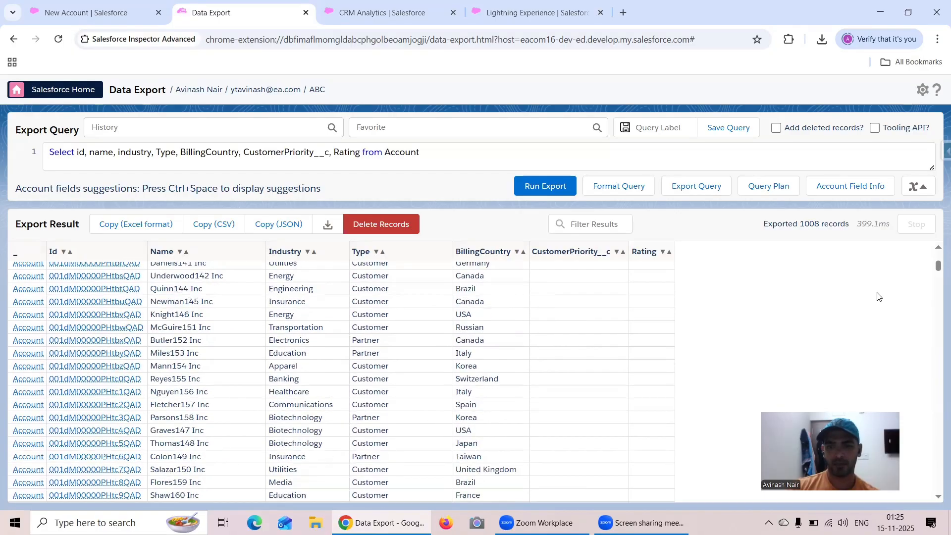
left_click_drag(938, 271, 938, 446)
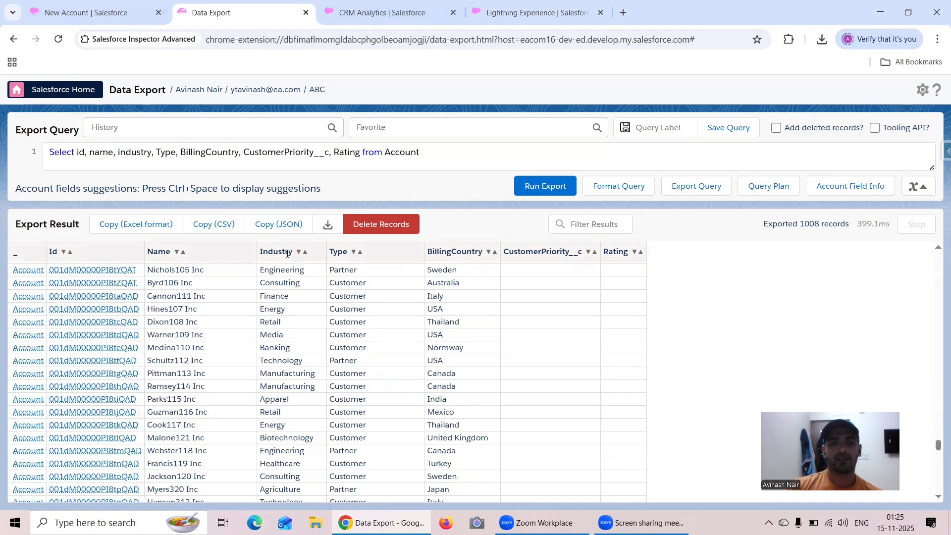
From the Lightning Data Manager's Jobs Monitor, open Manage Dataflows and go to the Dataflows & Recipes list
left_click(351, 15)
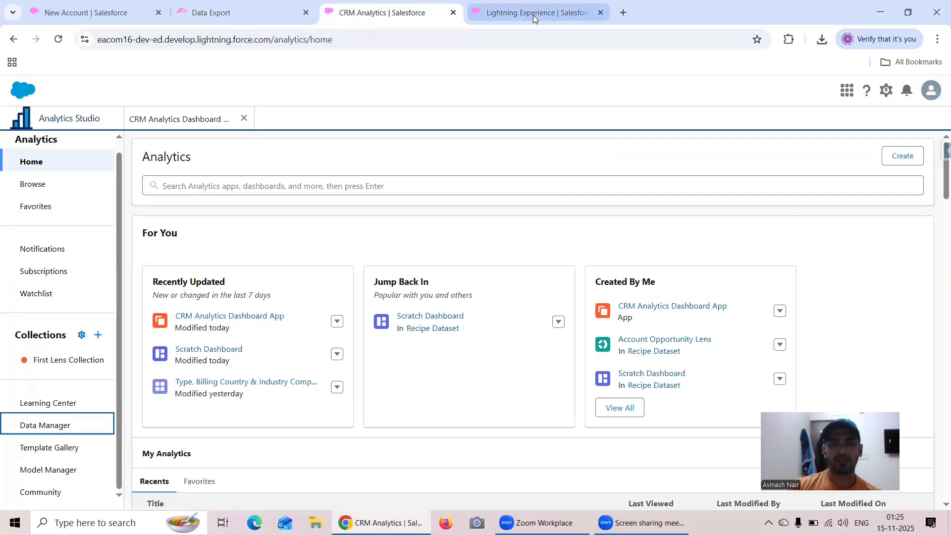
left_click(533, 15)
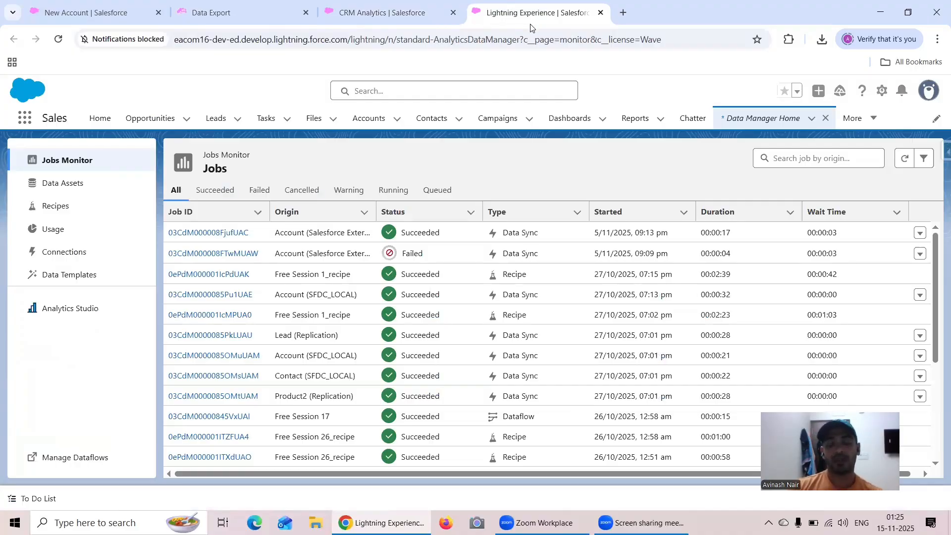
left_click(79, 458)
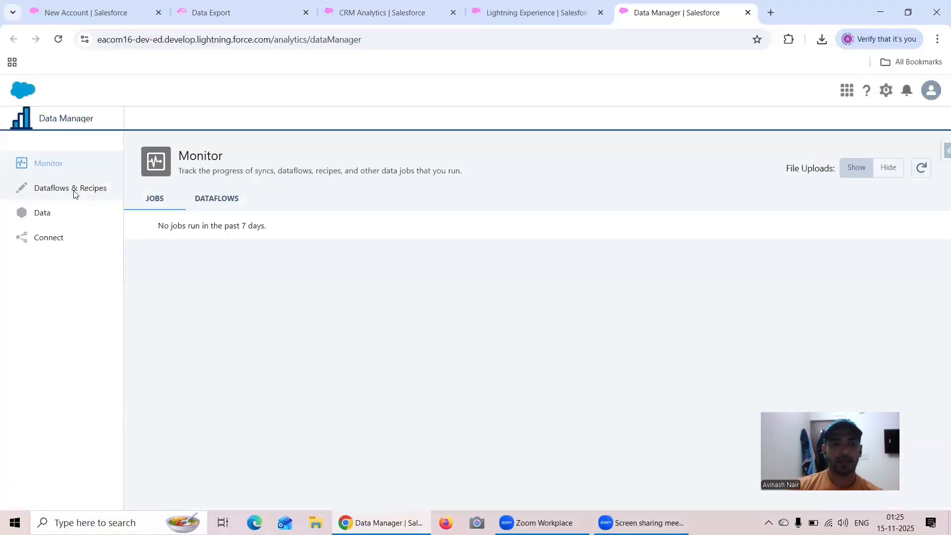
left_click(75, 190)
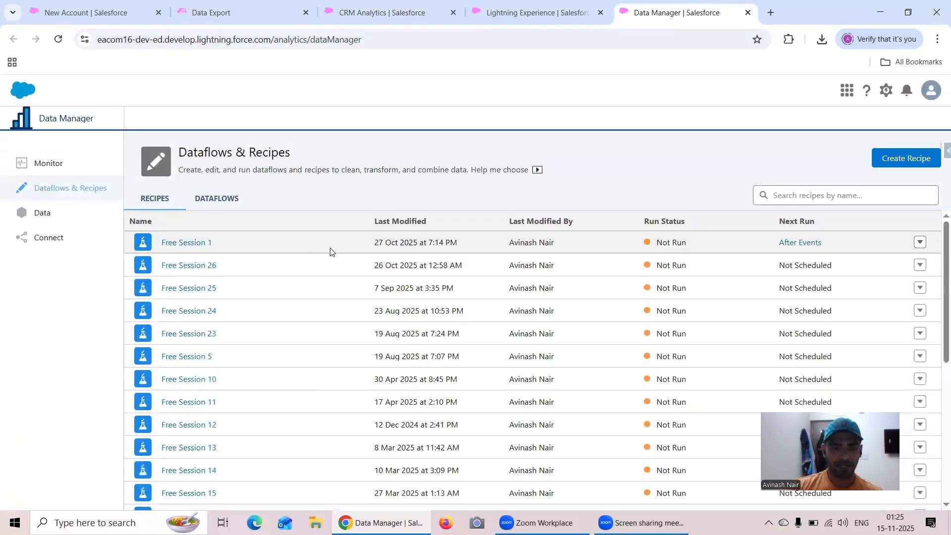
Search the recipes for "Free Session 27" and create a new recipe
left_click(790, 195)
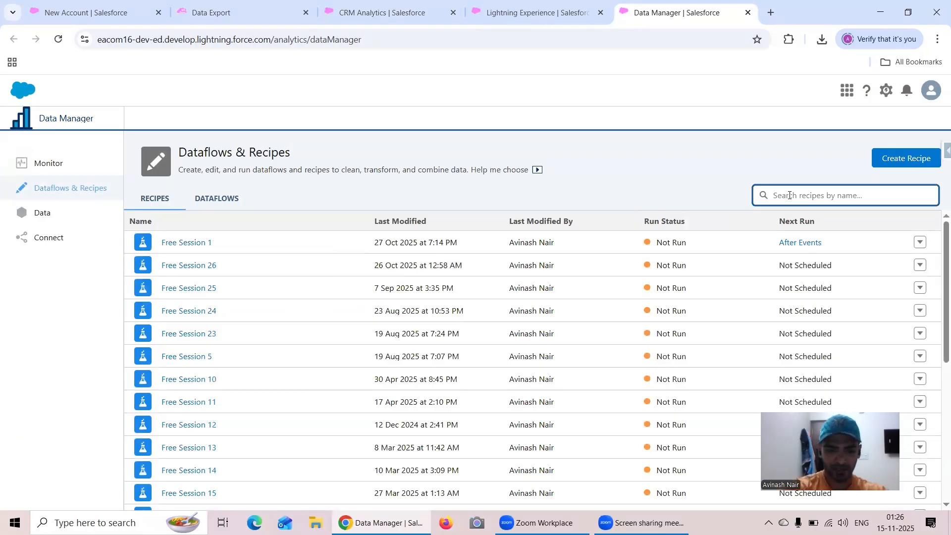
type("Free Se")
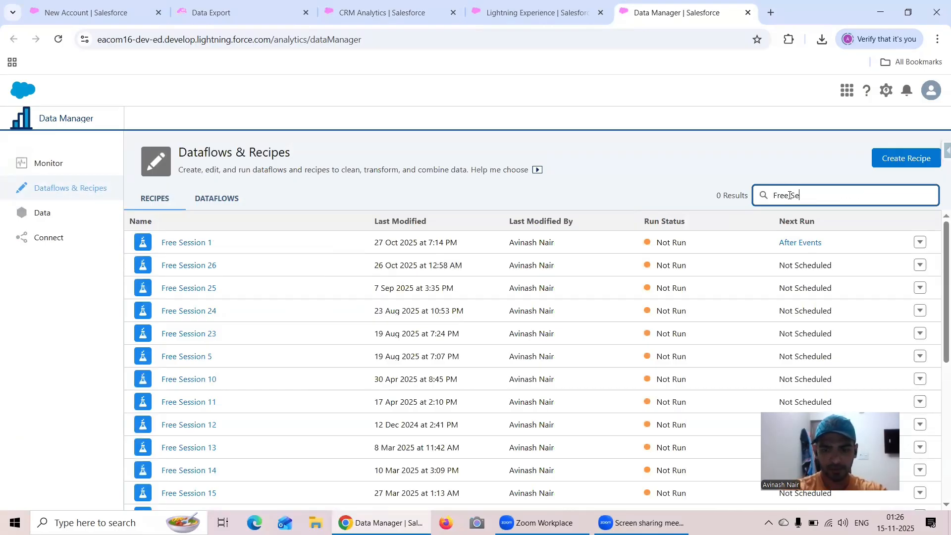
type("sopn 27")
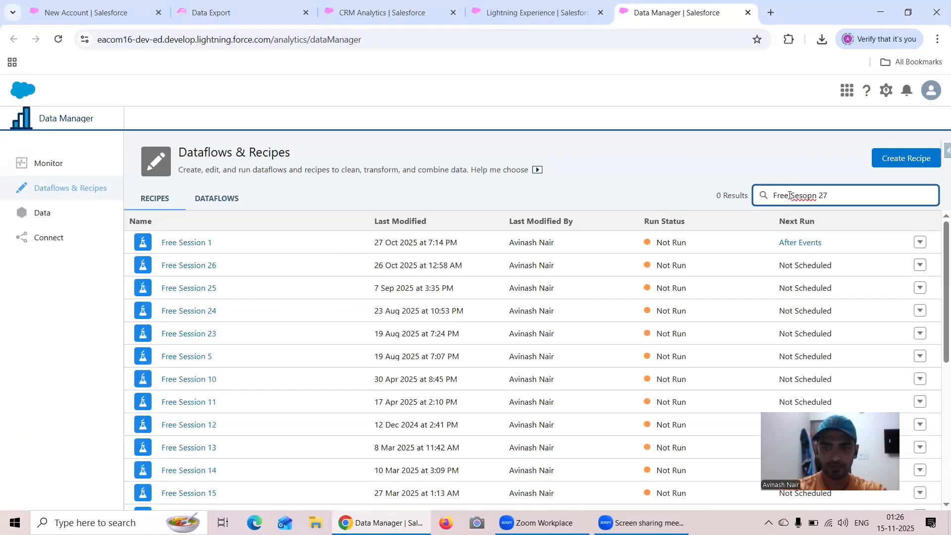
key("BackSpace")
key("BackSpace")
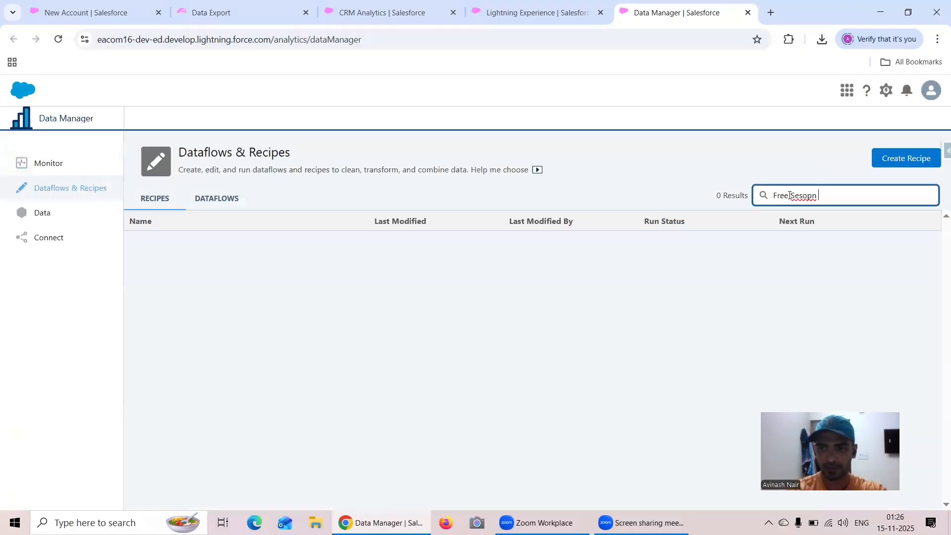
key("BackSpace")
key("BackSpace")
key("BackSpace")
type("sio")
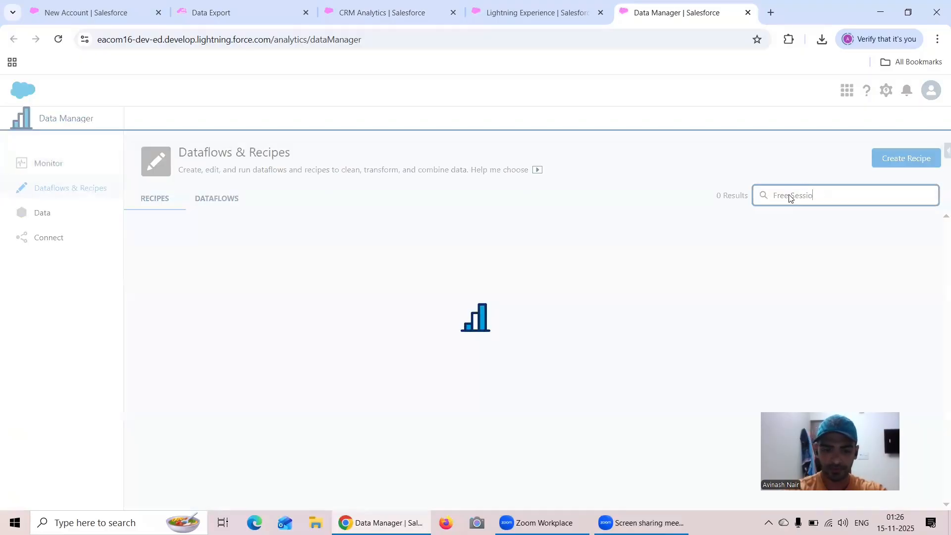
type("n 27")
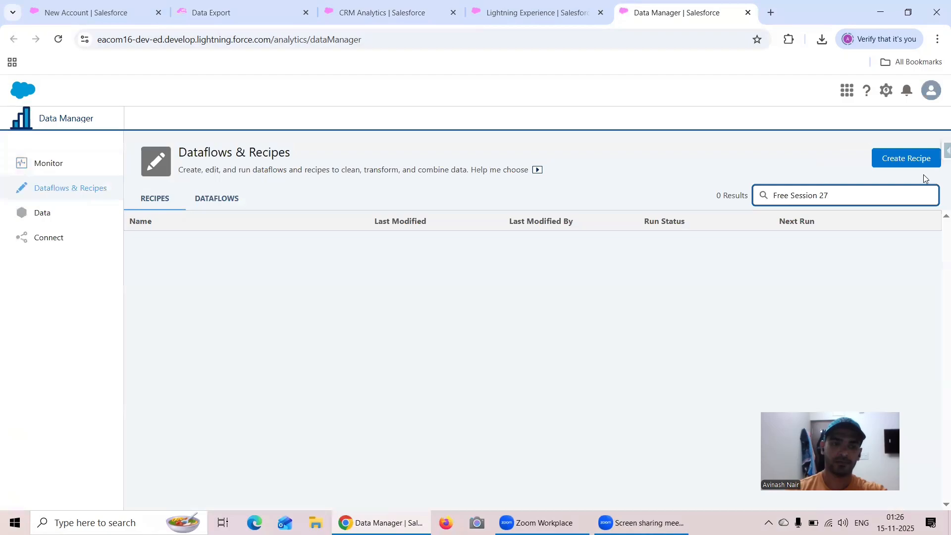
left_click(908, 157)
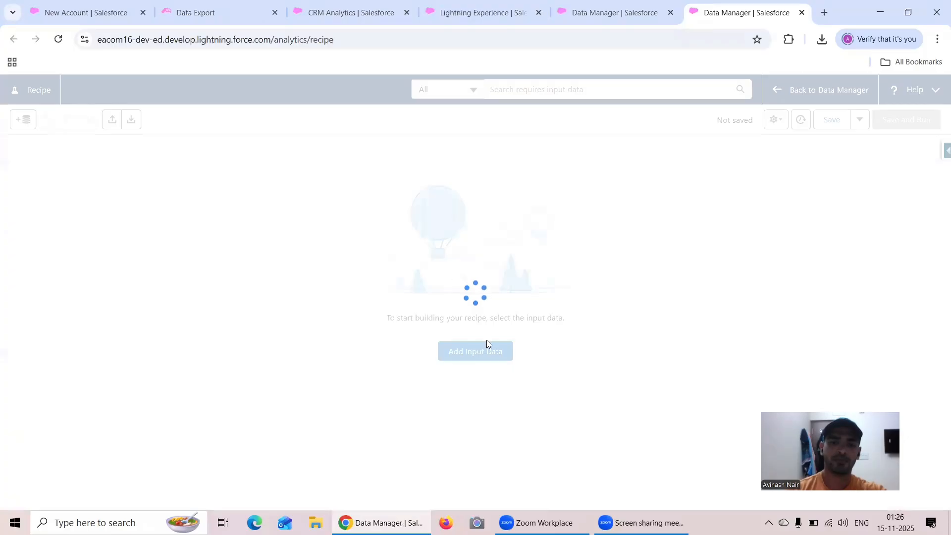
Go back to the Data Manager's Connect page and start a data sync of the SFDC_LOCAL Account object
left_click(627, 11)
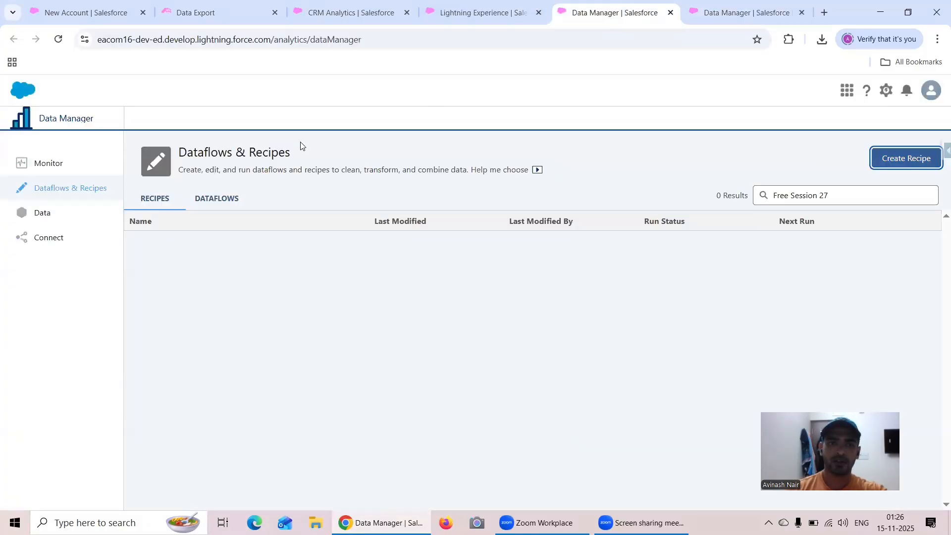
left_click(44, 246)
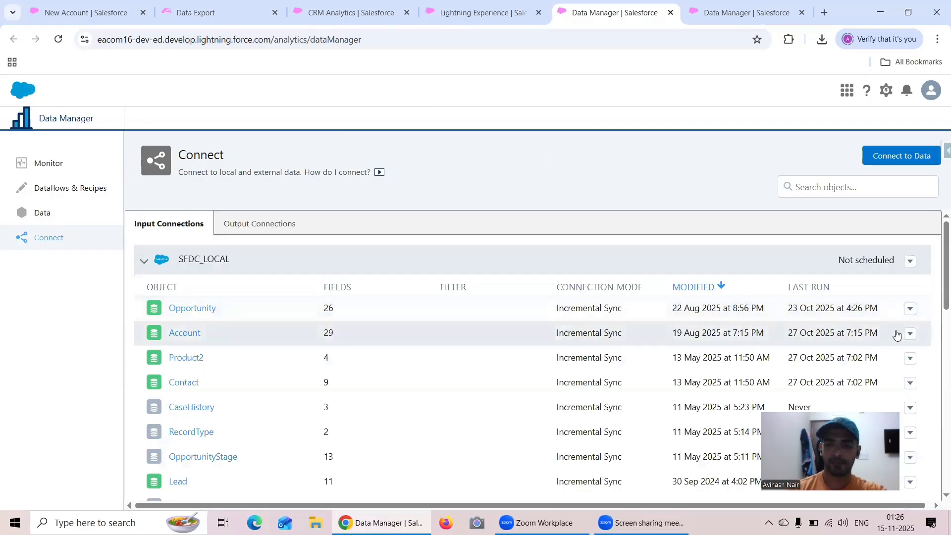
left_click(910, 333)
left_click(794, 355)
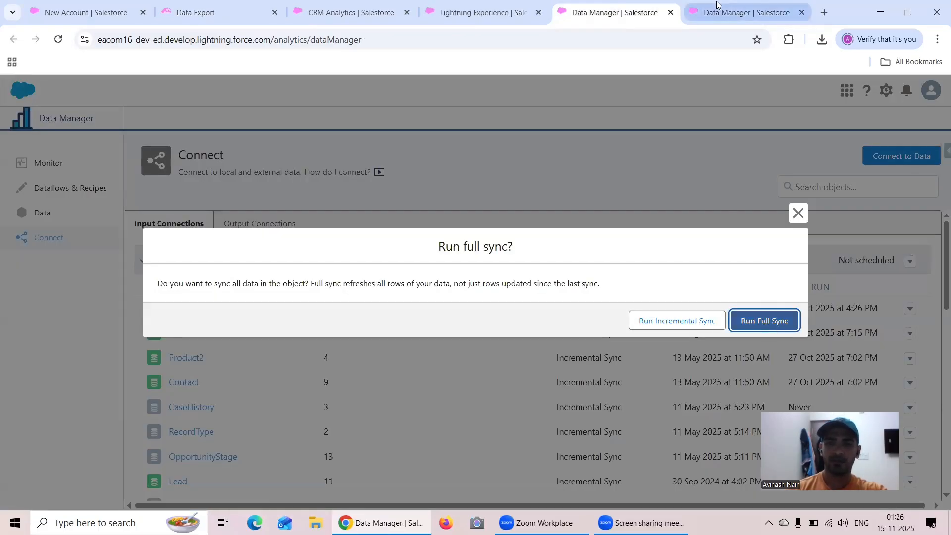
Return to the new recipe, start adding input data, and filter the sources to Salesforce Objects only
left_click(774, 12)
left_click(477, 352)
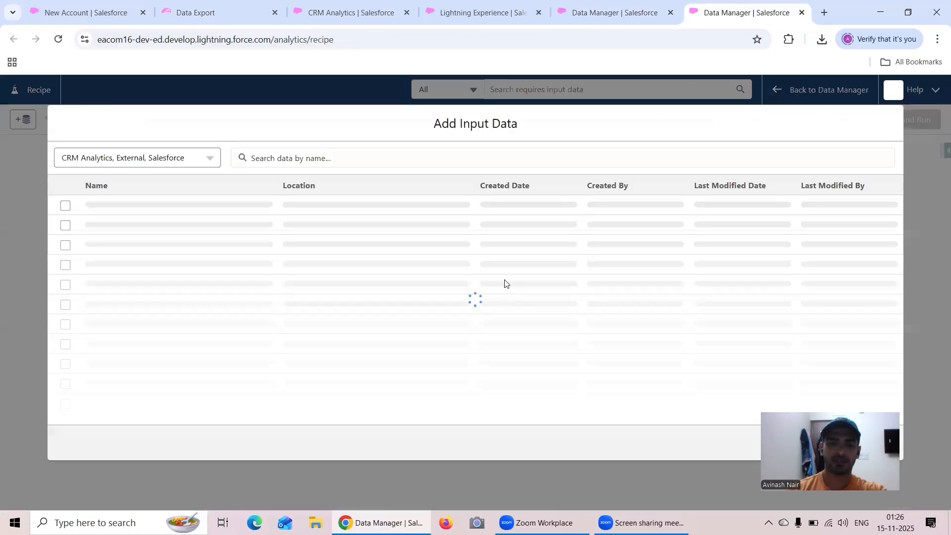
left_click(130, 159)
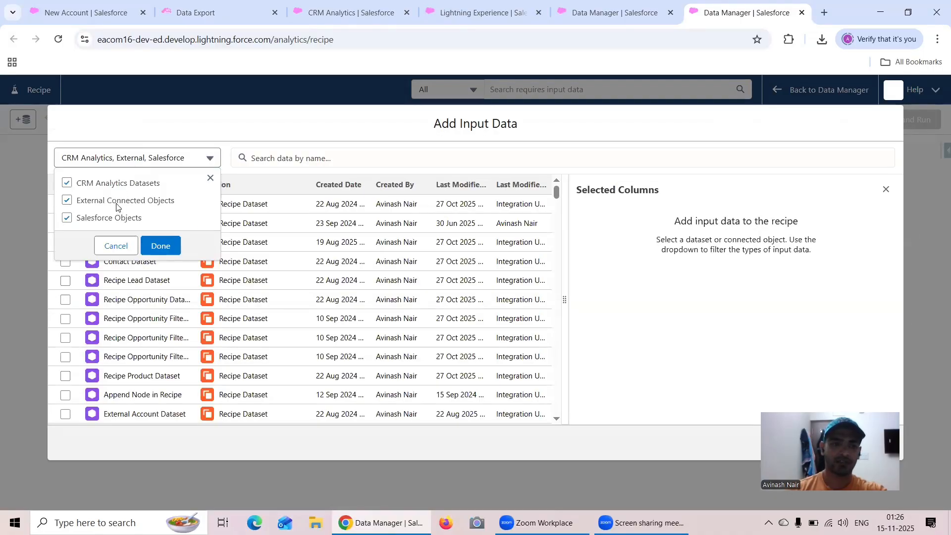
left_click(124, 200)
left_click(128, 183)
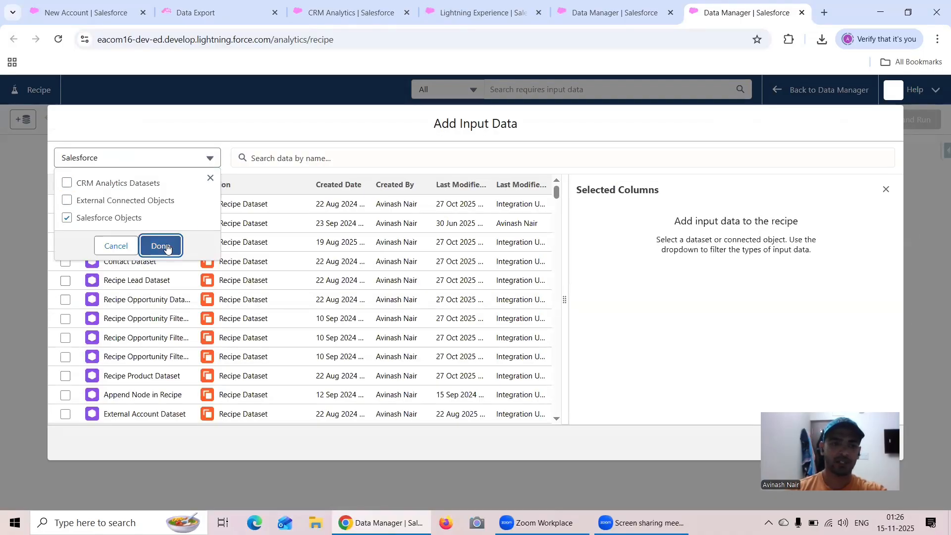
left_click(160, 246)
Search the input data for "Account" and select the SFDC_LOCAL Account object
left_click(304, 159)
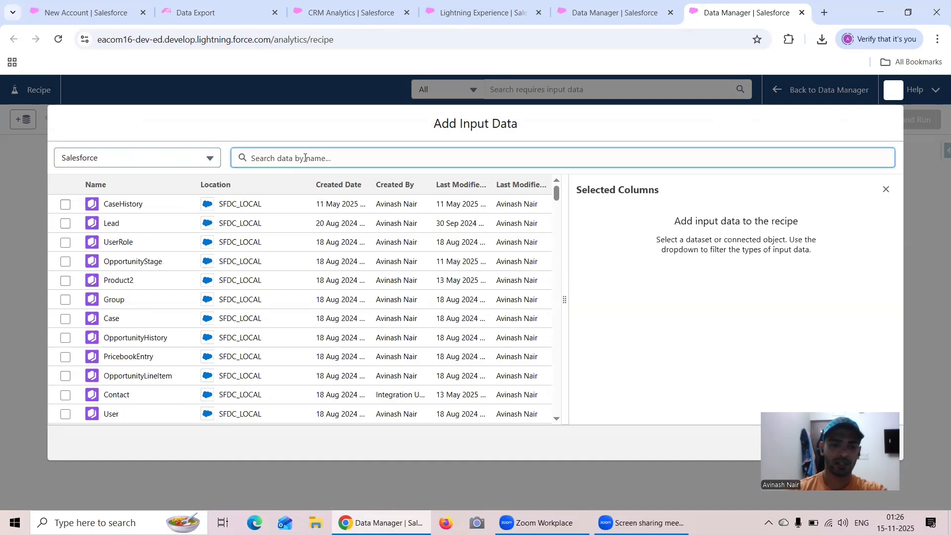
type("Account")
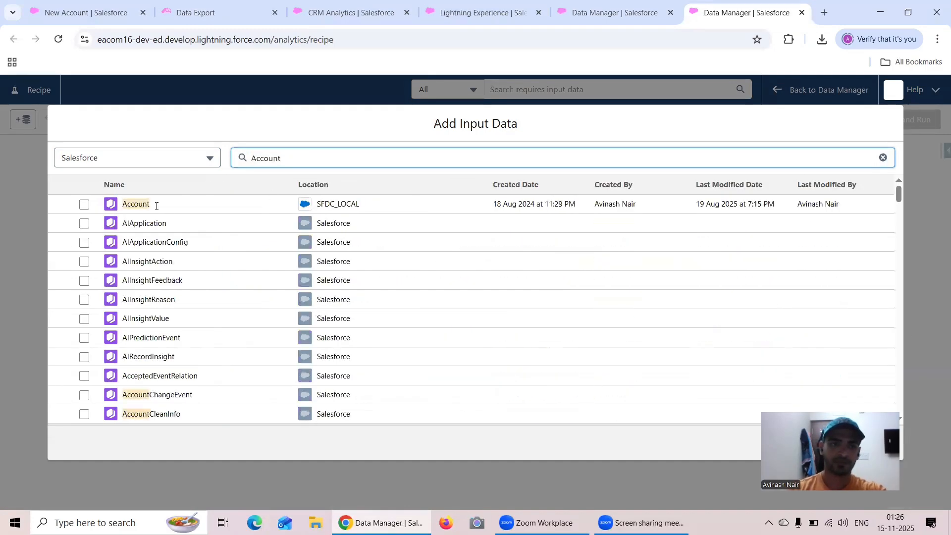
left_click(84, 205)
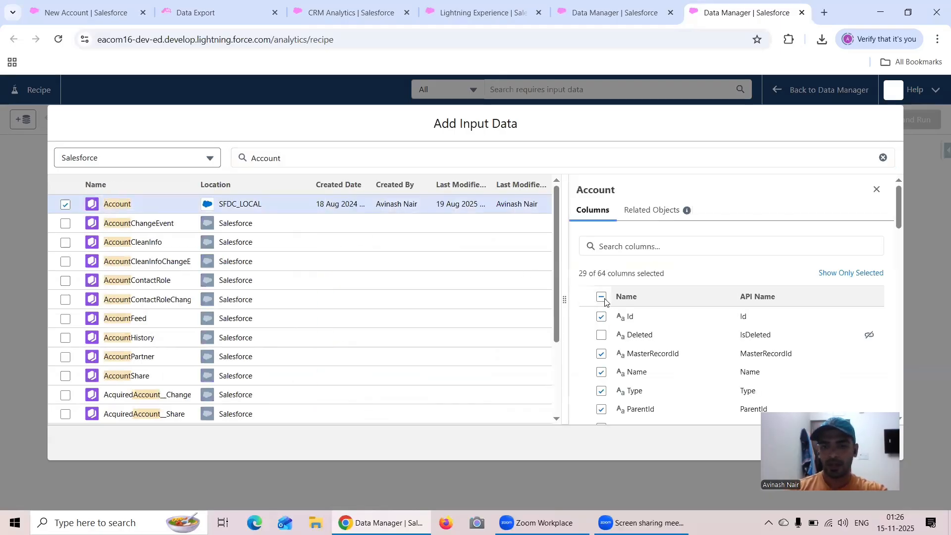
Clear the default Account column selection and include only Id, Name, Type and BillingCountry
left_click(602, 297)
left_click(601, 297)
left_click(601, 317)
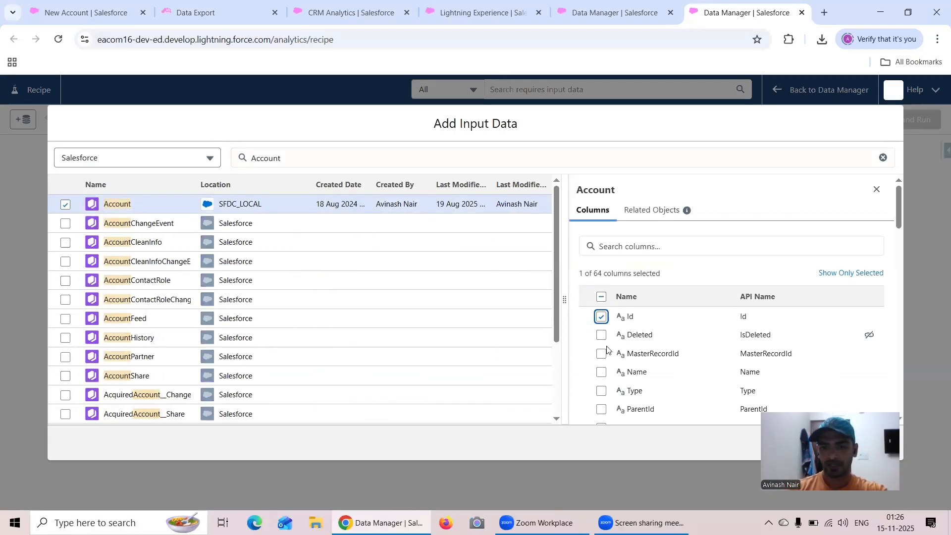
left_click(601, 372)
left_click(601, 391)
scroll(644, 356, "down", 3)
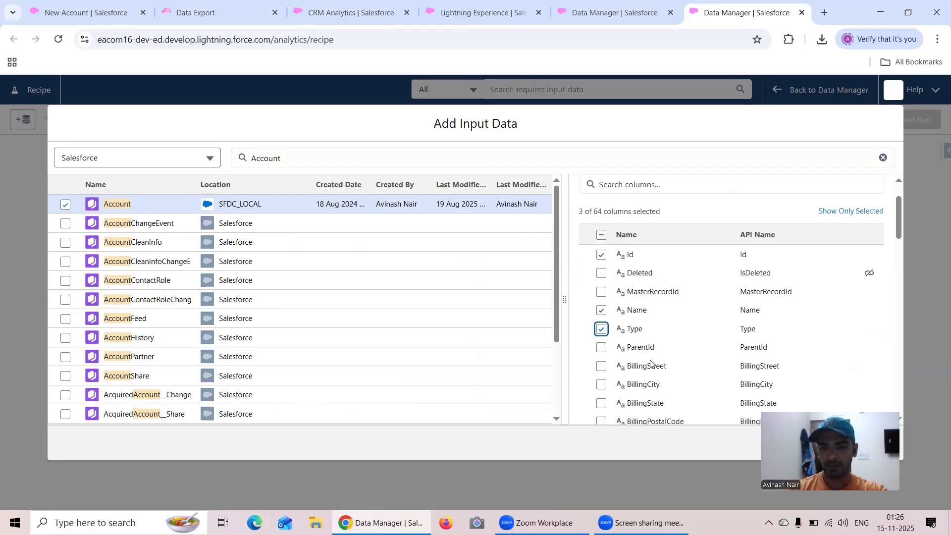
left_click(605, 380)
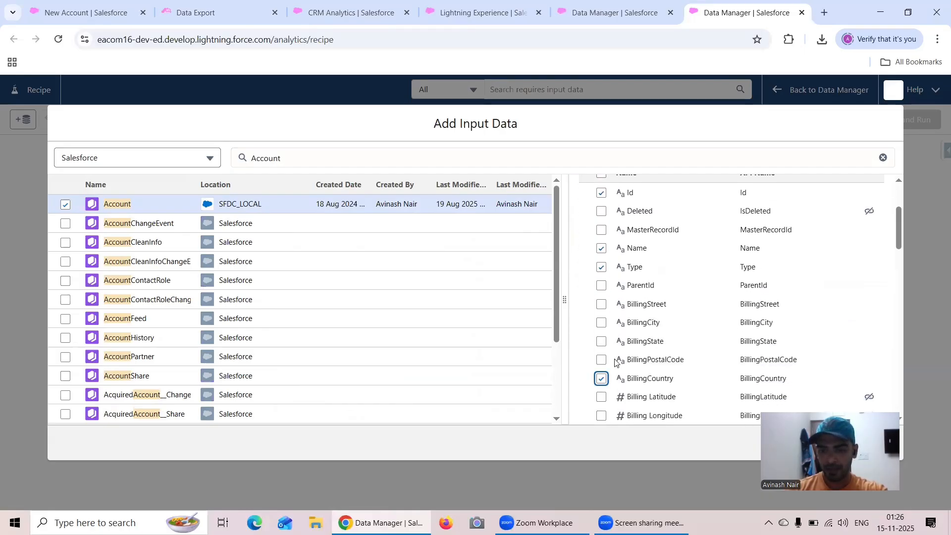
Find and add the Industry and CreatedDate columns to the Account input selection
scroll(656, 240, "up", 3)
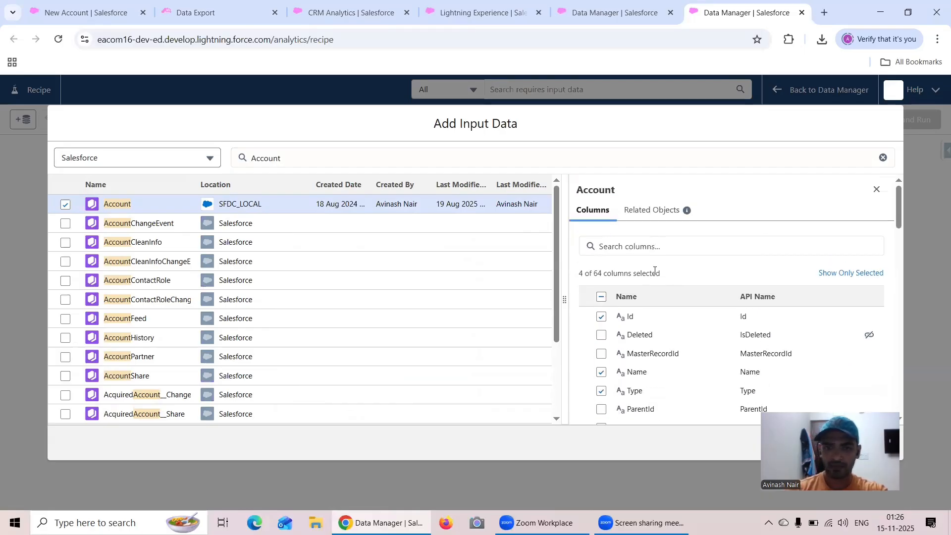
left_click(642, 250)
type("In")
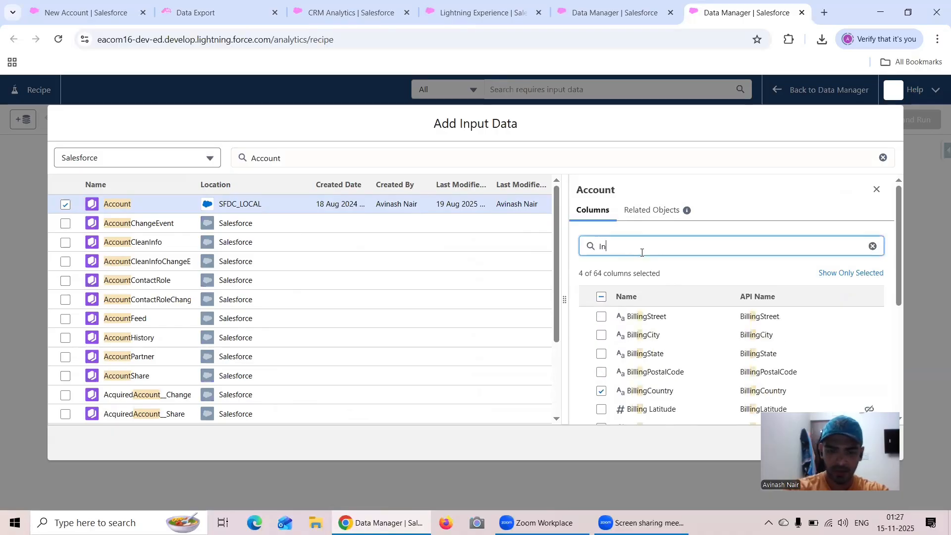
type("d")
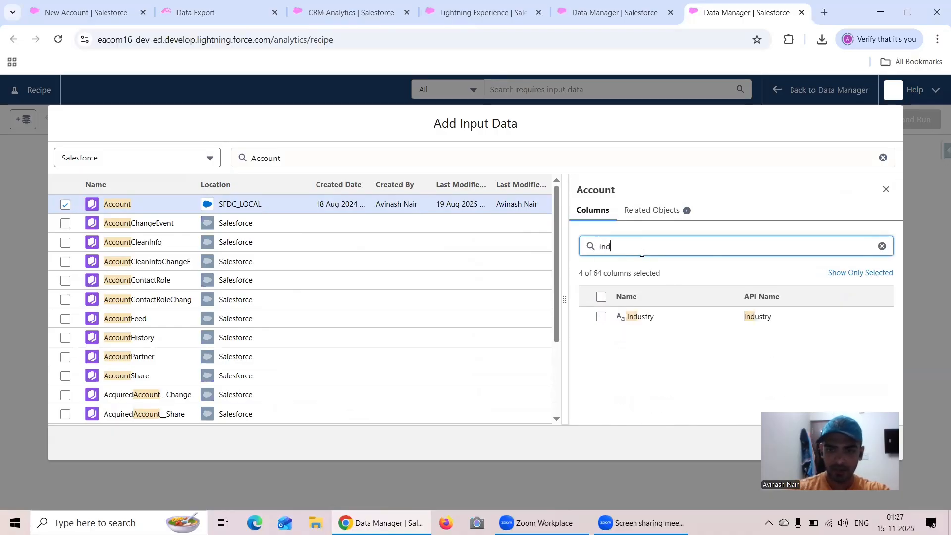
left_click(603, 318)
left_click_drag(620, 247, 594, 247)
type("Cre")
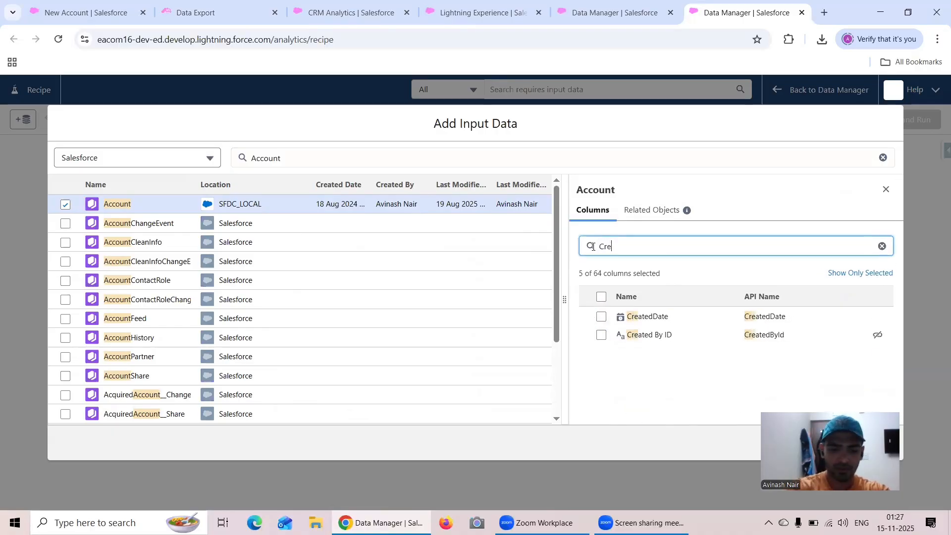
type("at")
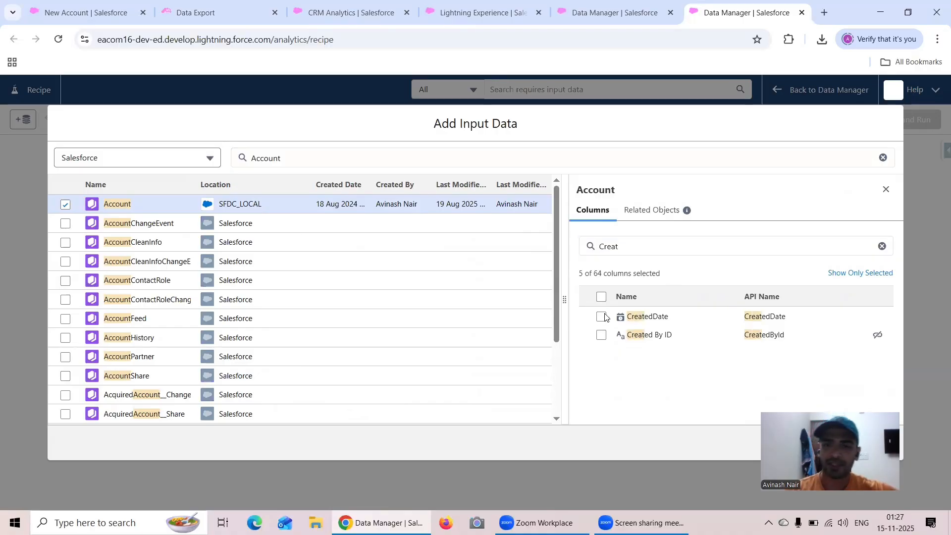
left_click(603, 317)
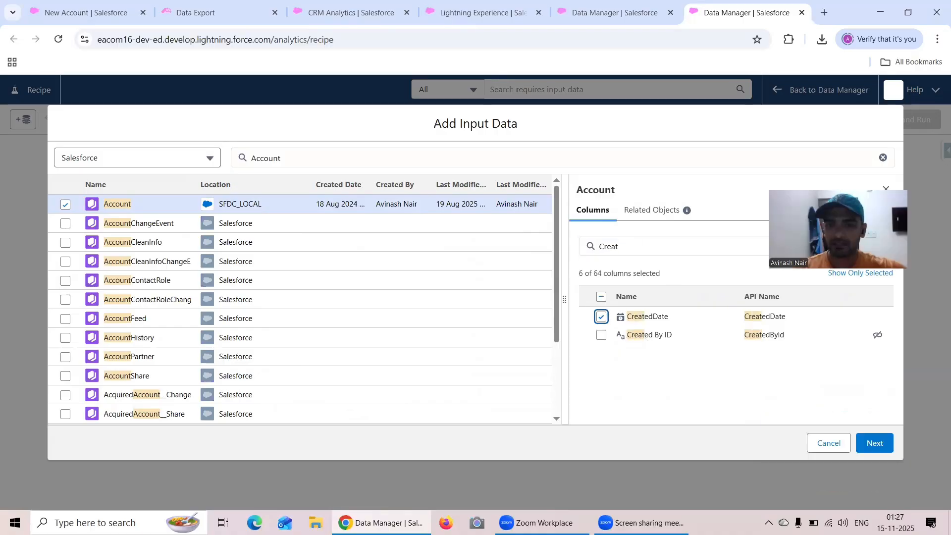
Find and add the OwnerId column, and confirm Account as the recipe's input node
left_click_drag(630, 244, 589, 245)
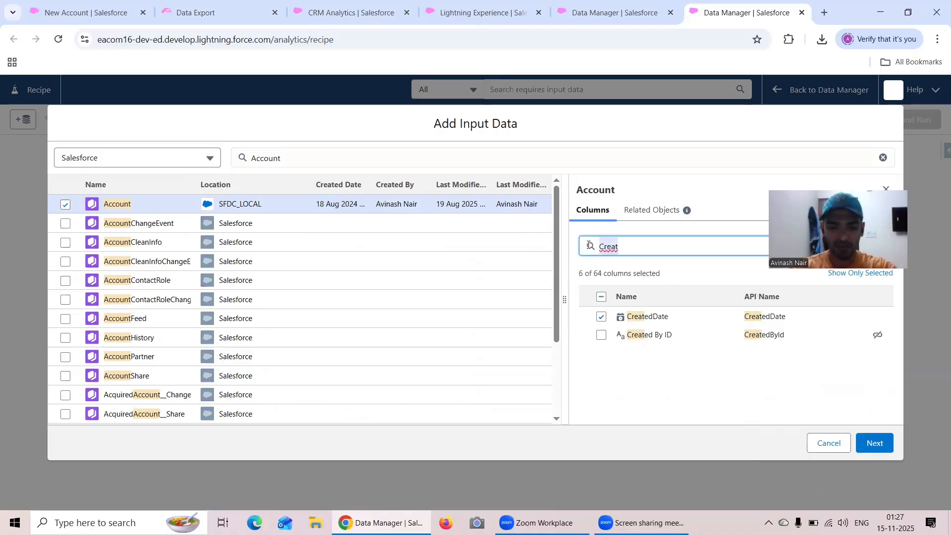
type("Own")
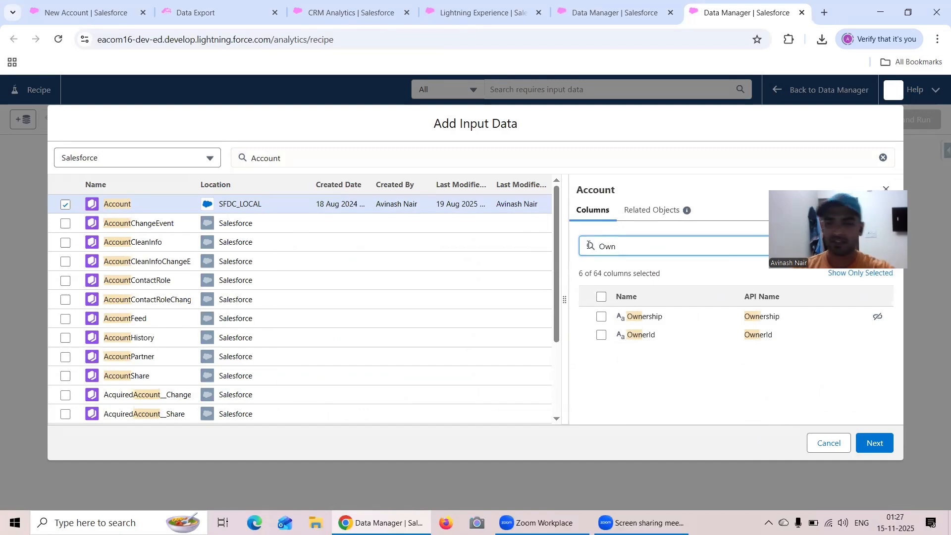
left_click(601, 335)
left_click(866, 441)
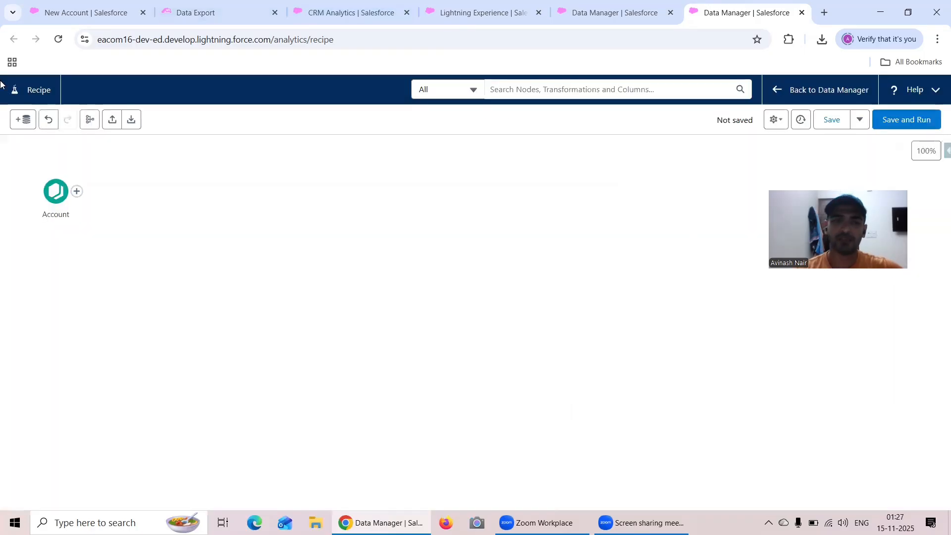
Add an Output node after the Account node and look through the columns in its data preview
left_click(77, 192)
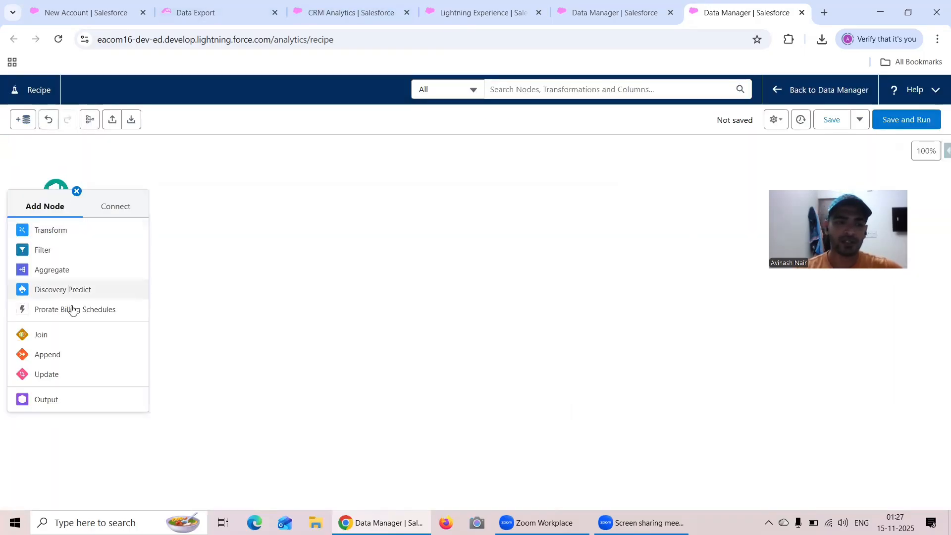
left_click(66, 400)
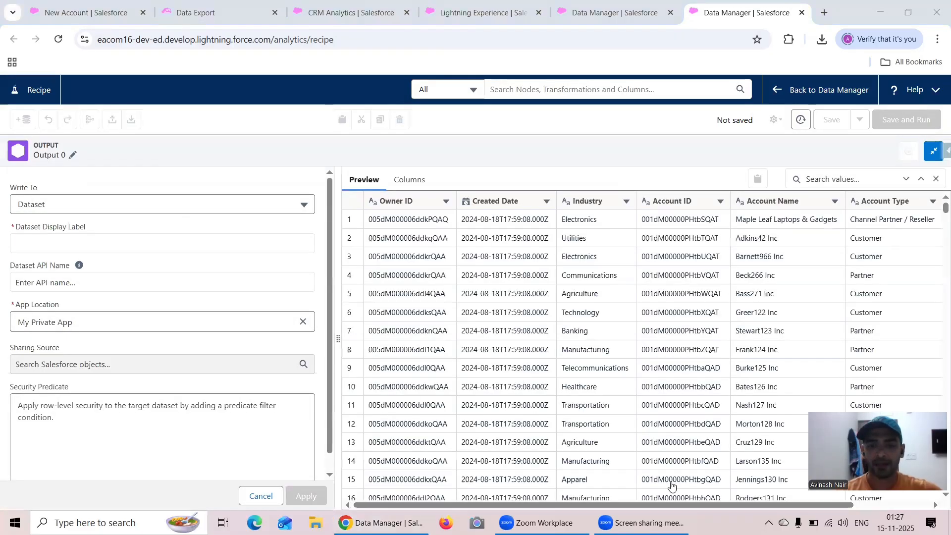
scroll(672, 485, "right", 4)
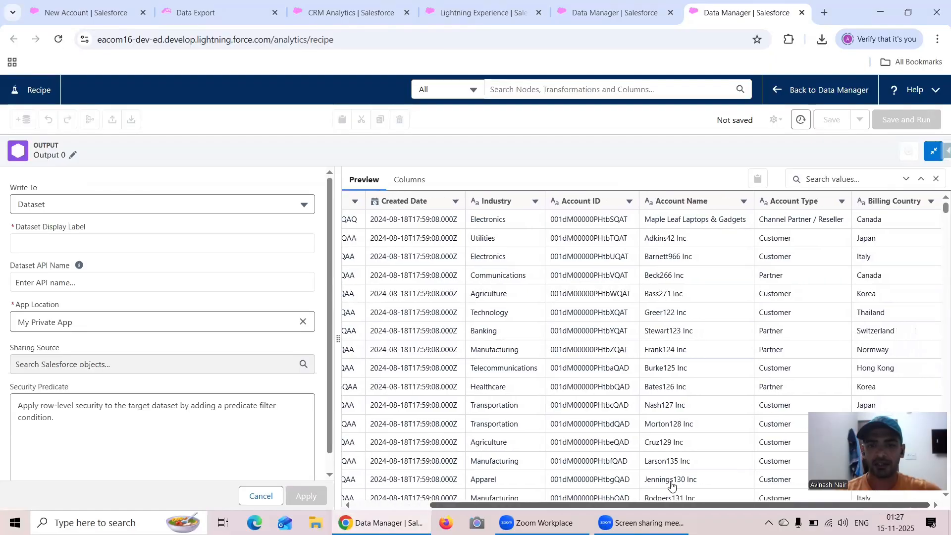
left_click_drag(823, 511, 110, 257)
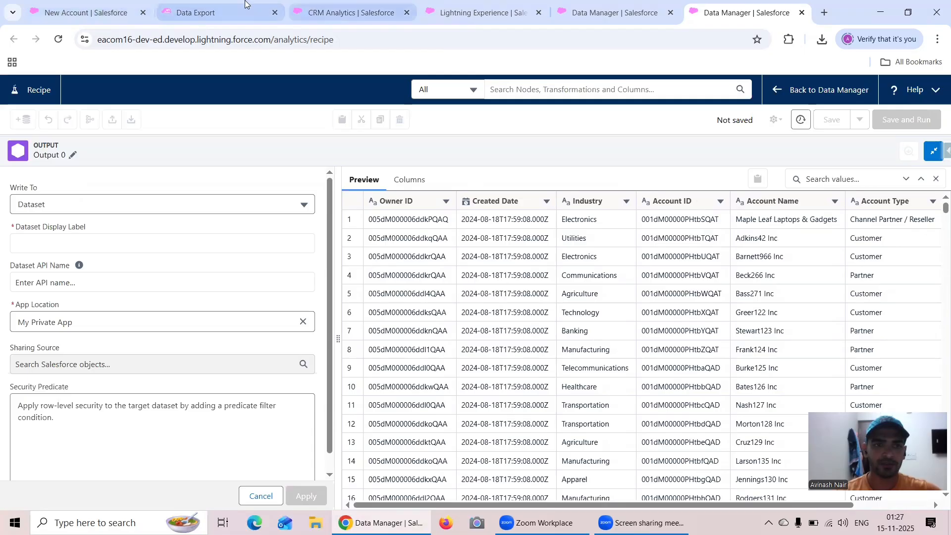
In the Data Export page, add AnnualRevenue after Rating in the Account query and run the export
left_click(100, 9)
scroll(373, 248, "down", 1)
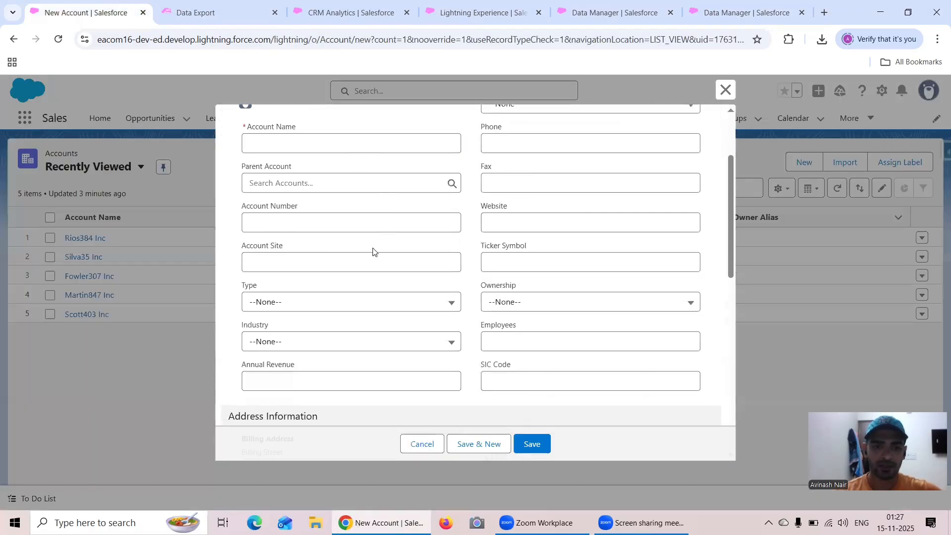
left_click(351, 13)
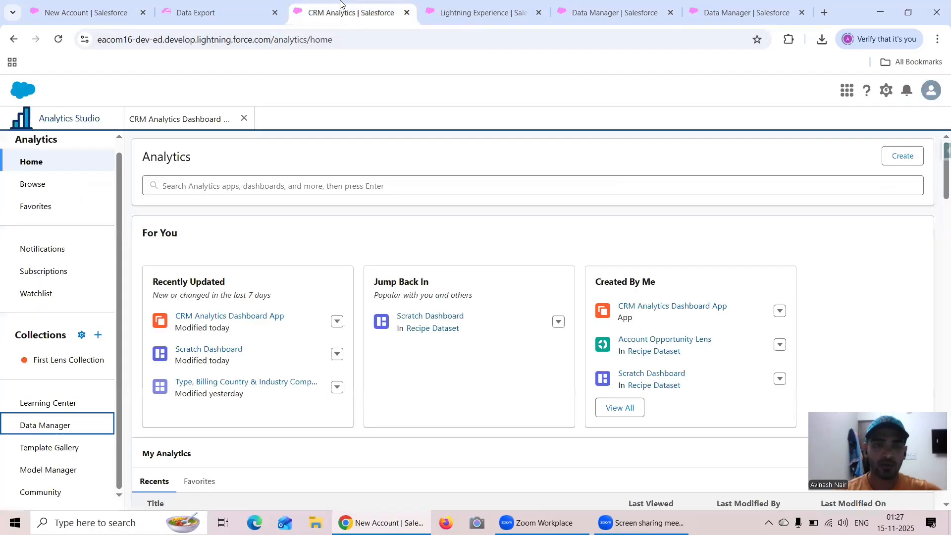
left_click(209, 7)
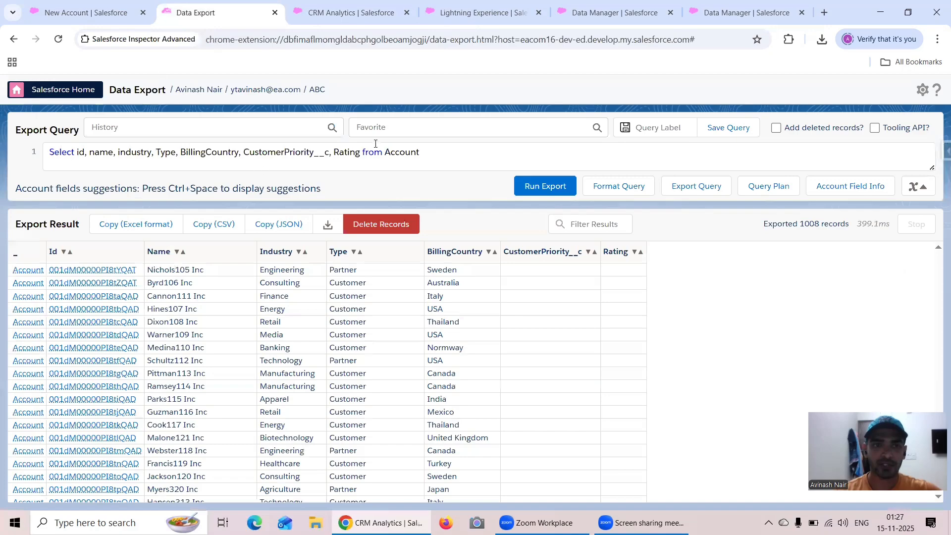
left_click(361, 153)
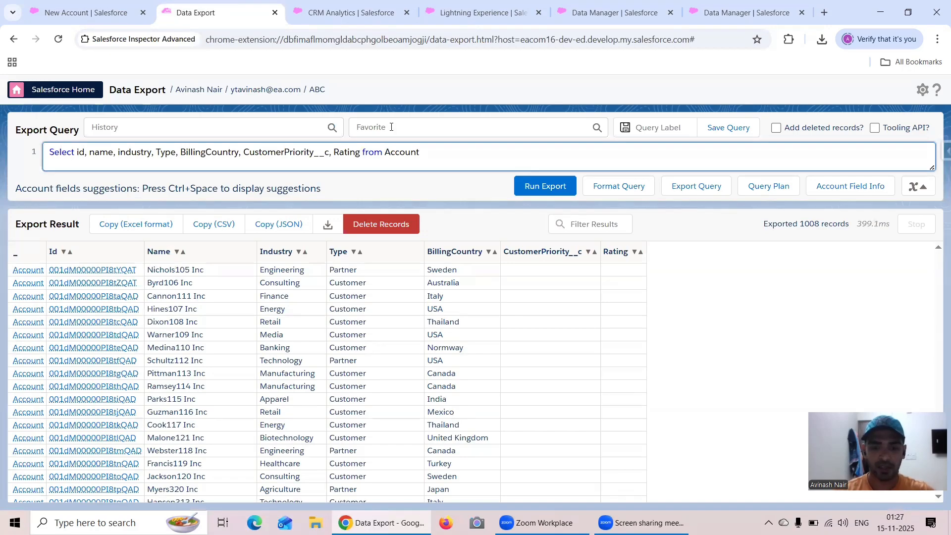
type(", Annual")
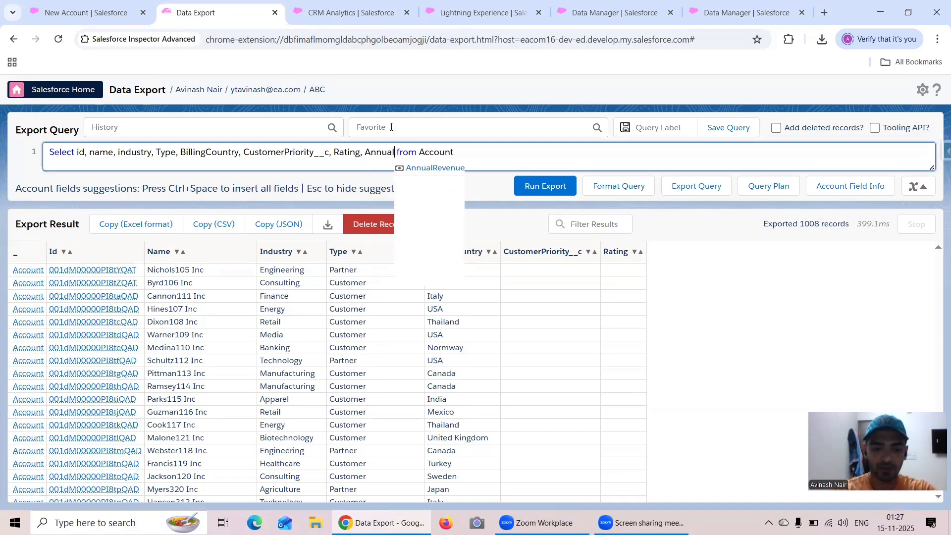
type("Revenue")
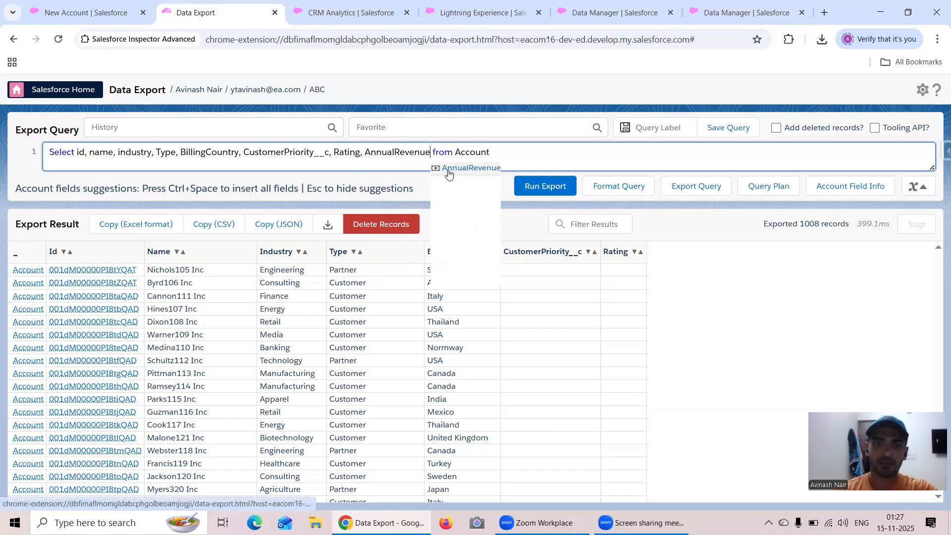
left_click(555, 182)
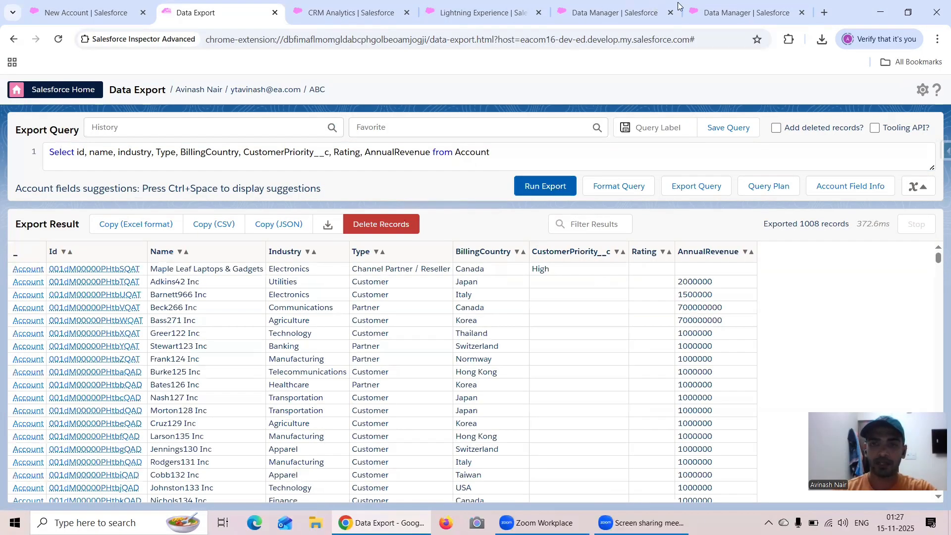
Back in the recipe's Output node, change the App Location to CRM Analytics Dashboard App
left_click(705, 13)
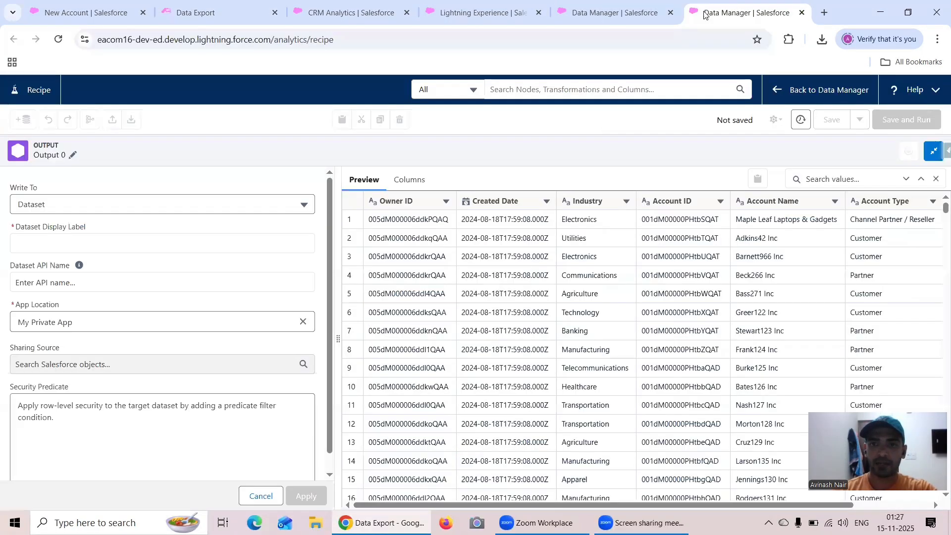
left_click(92, 321)
left_click(303, 322)
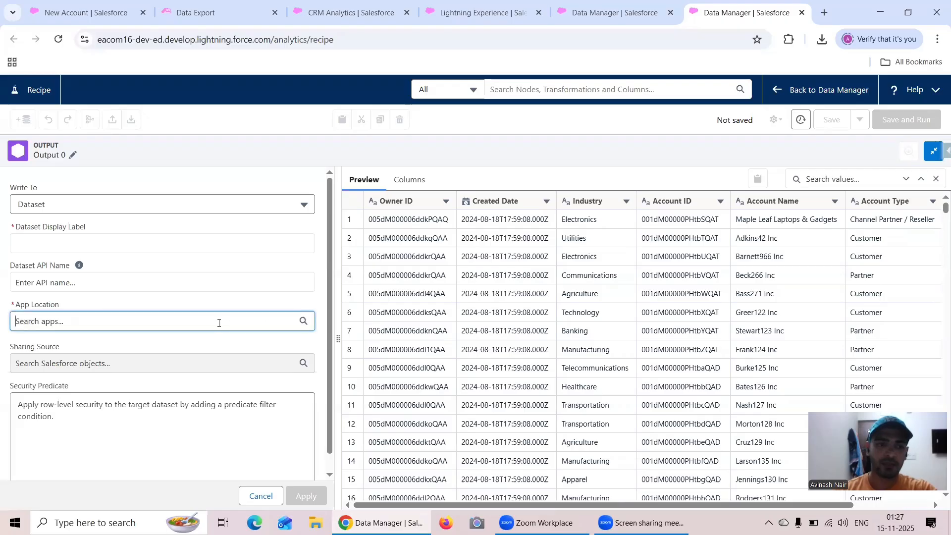
left_click(216, 322)
left_click(114, 369)
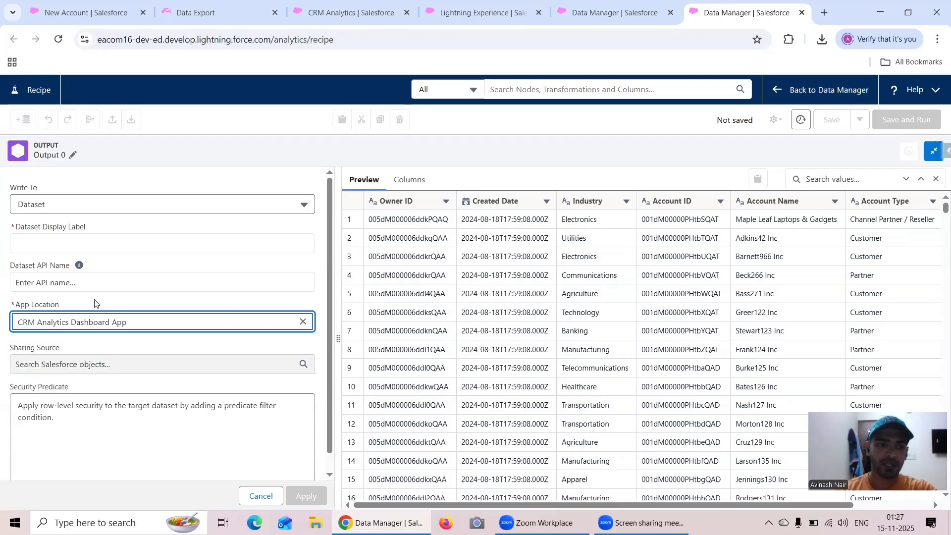
Set the output's Dataset Display Label to Account Dashboard Dataset
left_click(60, 247)
type("Acc")
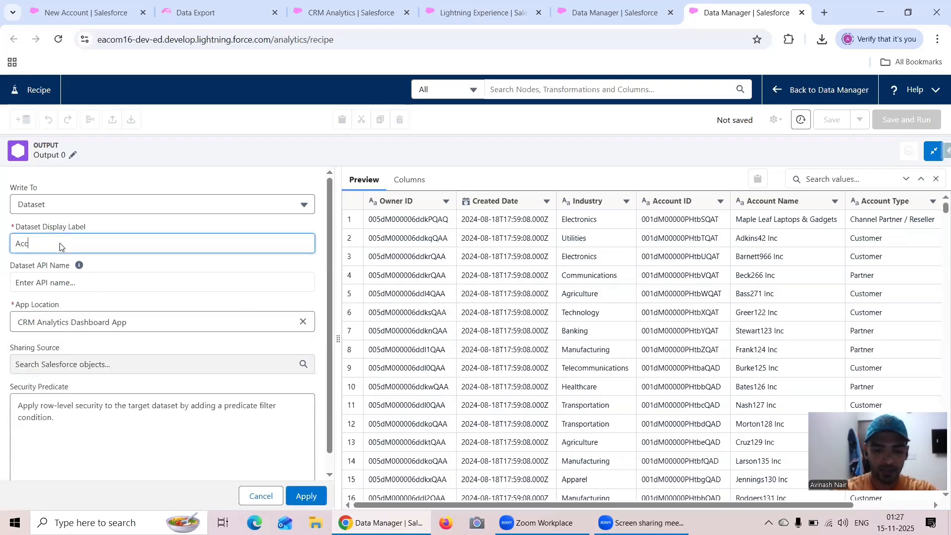
type("ount Dashb")
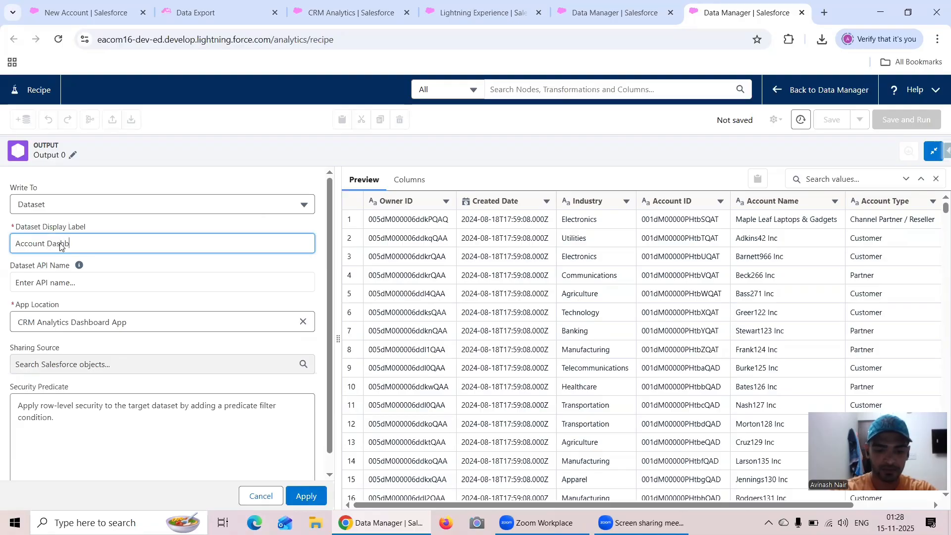
type("oard Dataset")
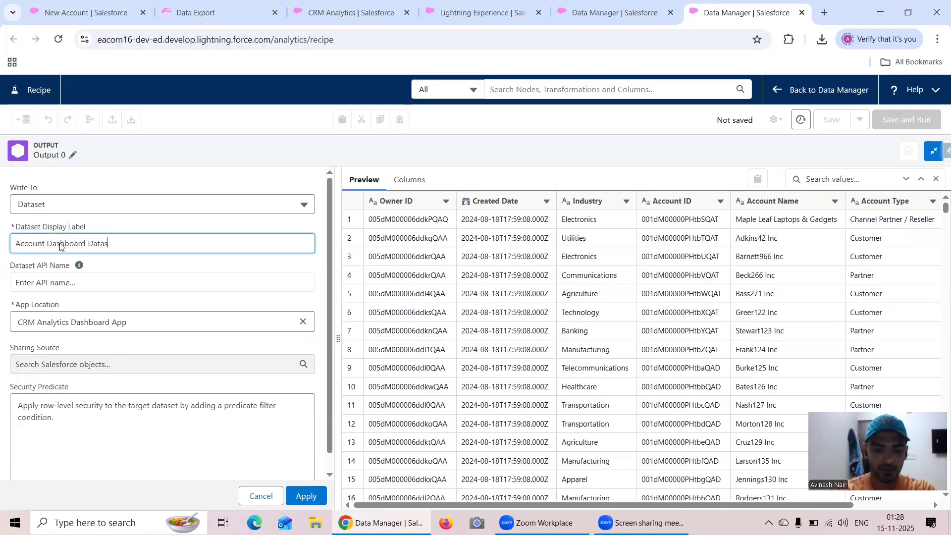
Rename the output node as Account Dashboard Dataset and apply the node's settings
left_click(73, 155)
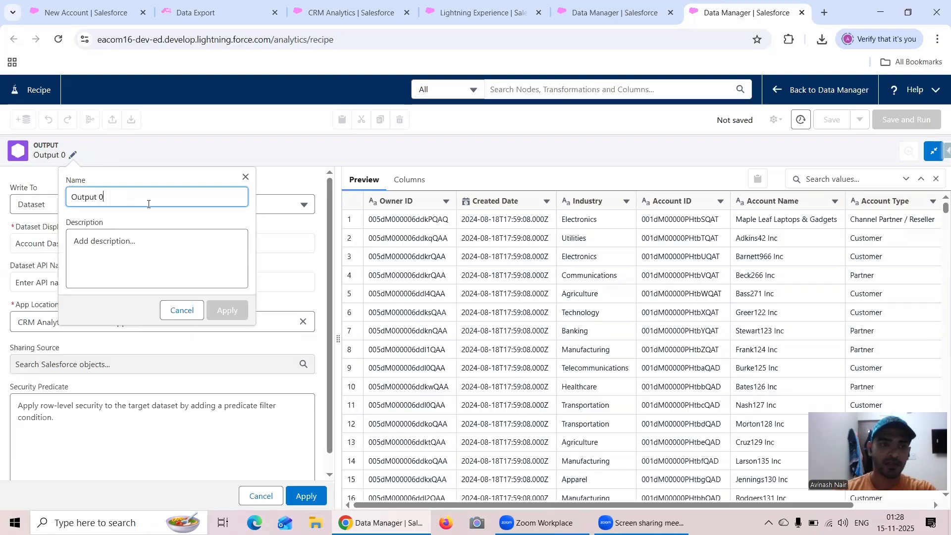
left_click_drag(148, 203, 69, 195)
type("Acco")
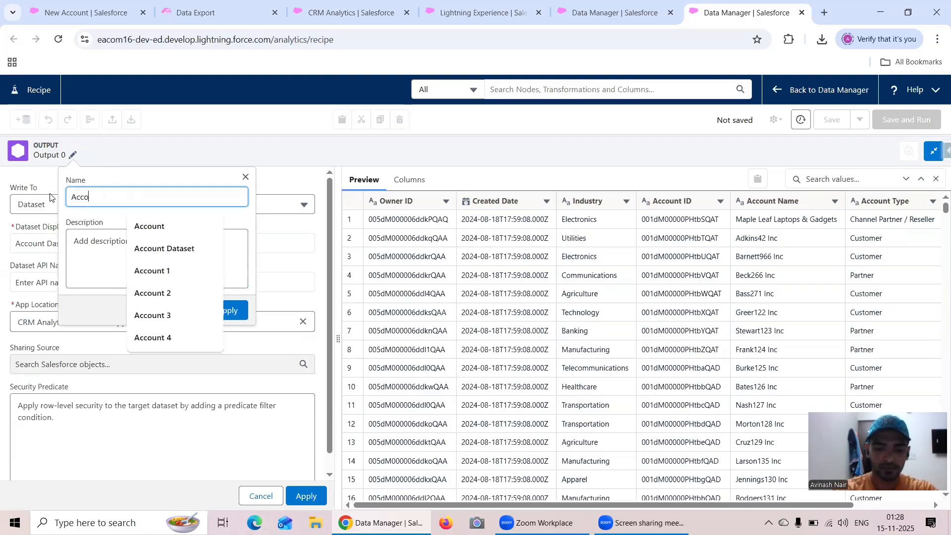
type("unt Dashboa")
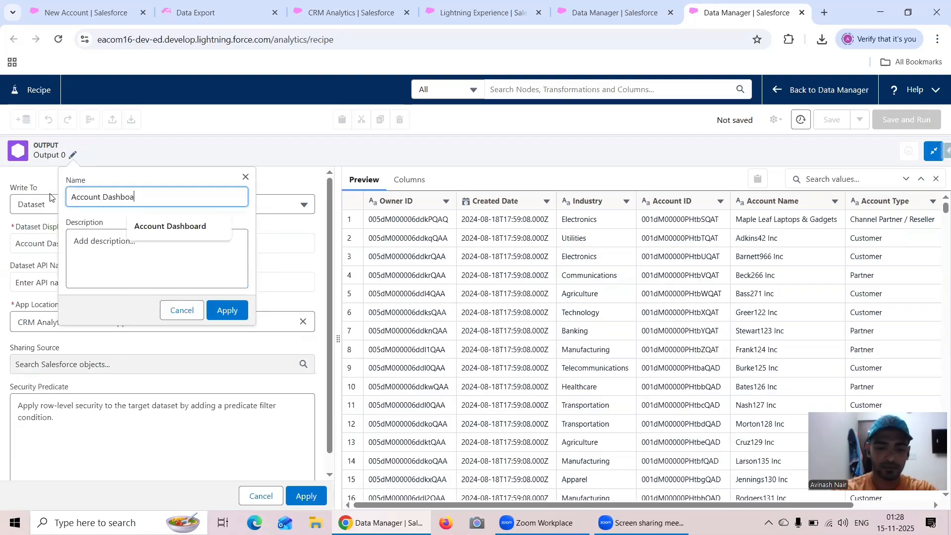
type("rd ")
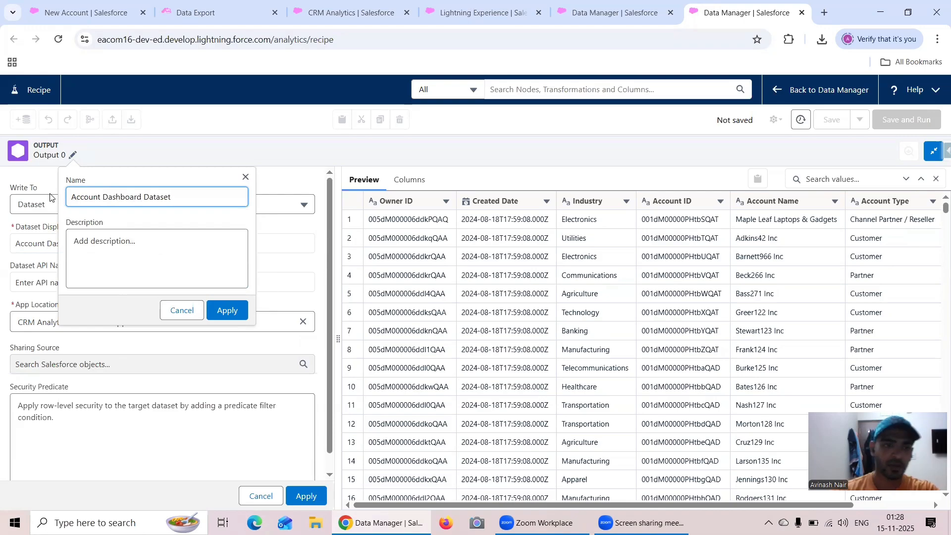
type("Dataset")
left_click(225, 315)
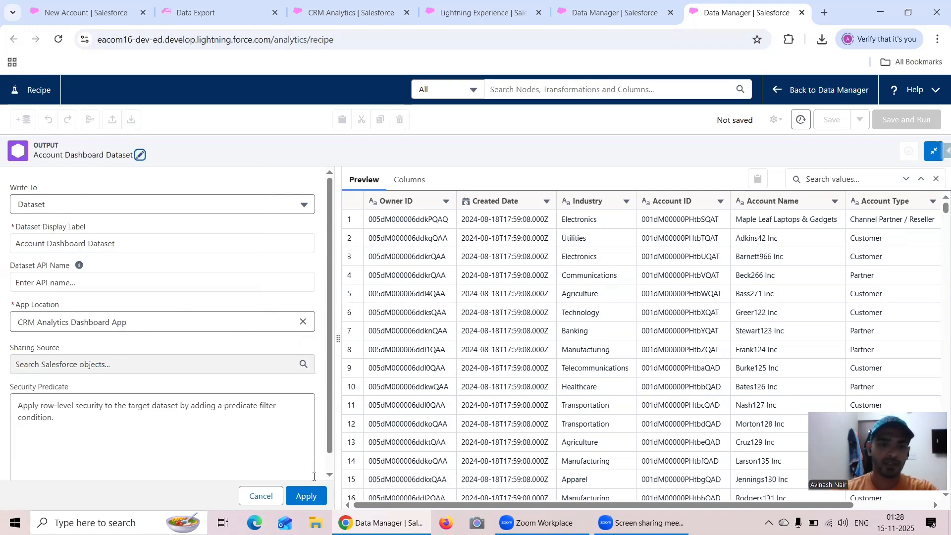
left_click(303, 496)
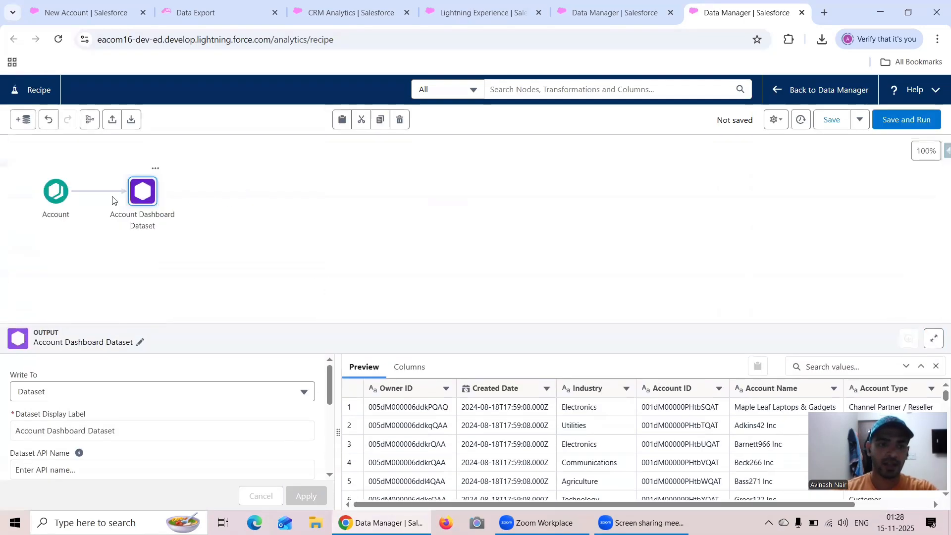
Add the AnnualRevenue column to the recipe's Account input node
left_click(55, 192)
left_click(98, 408)
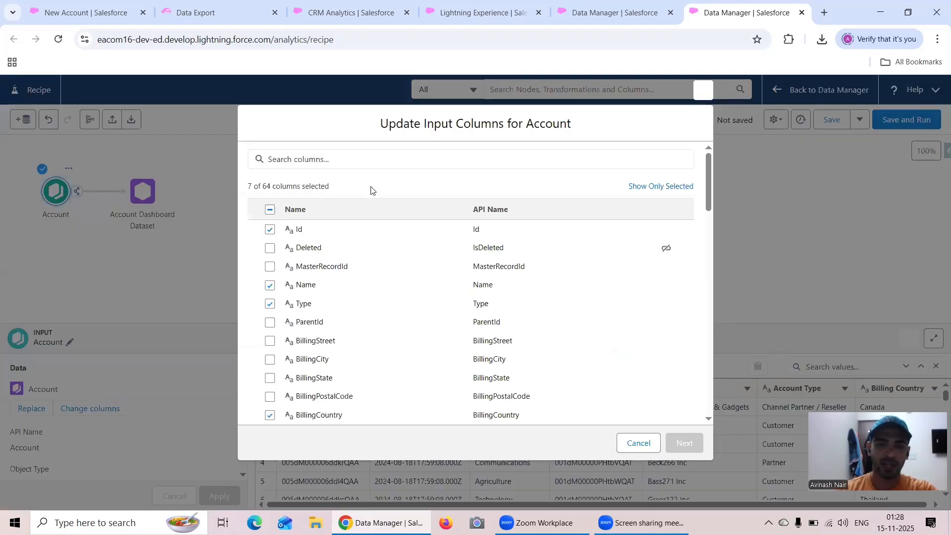
left_click(334, 162)
type("Ann")
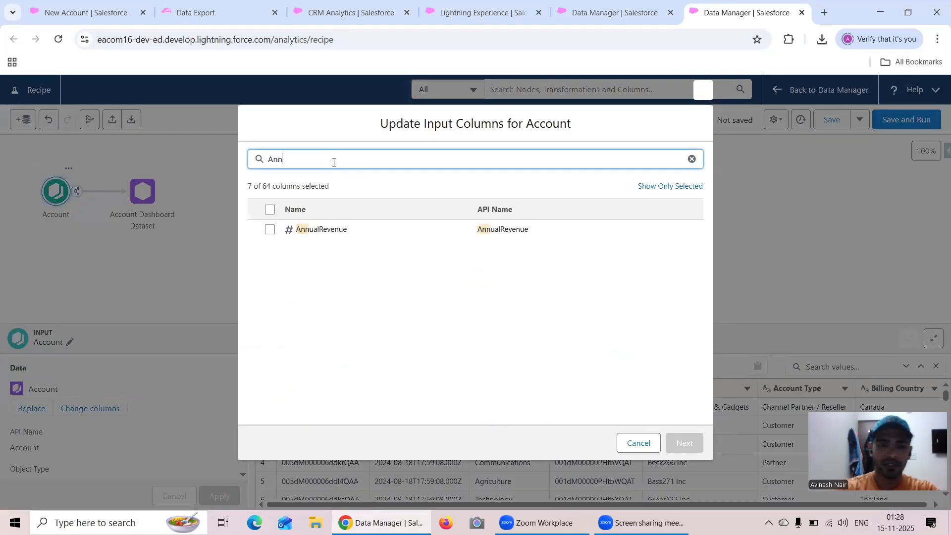
left_click(270, 230)
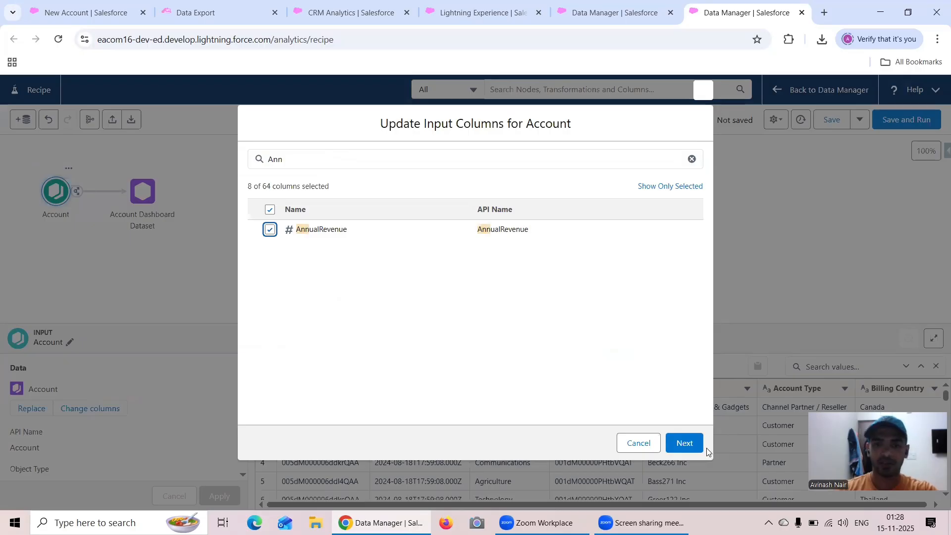
left_click(684, 443)
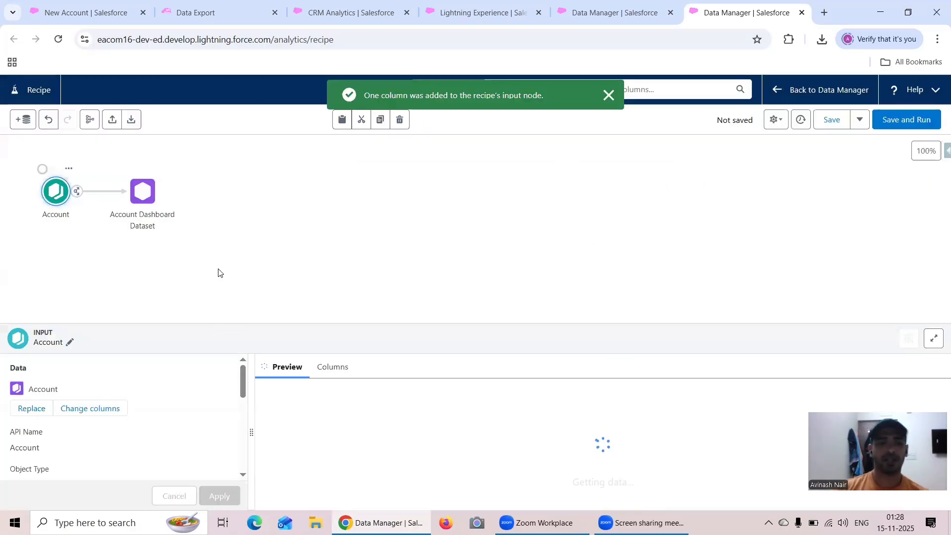
Check the output node's settings, and save and run the recipe under the name Free Session 27
left_click(141, 196)
scroll(260, 404, "down", 3)
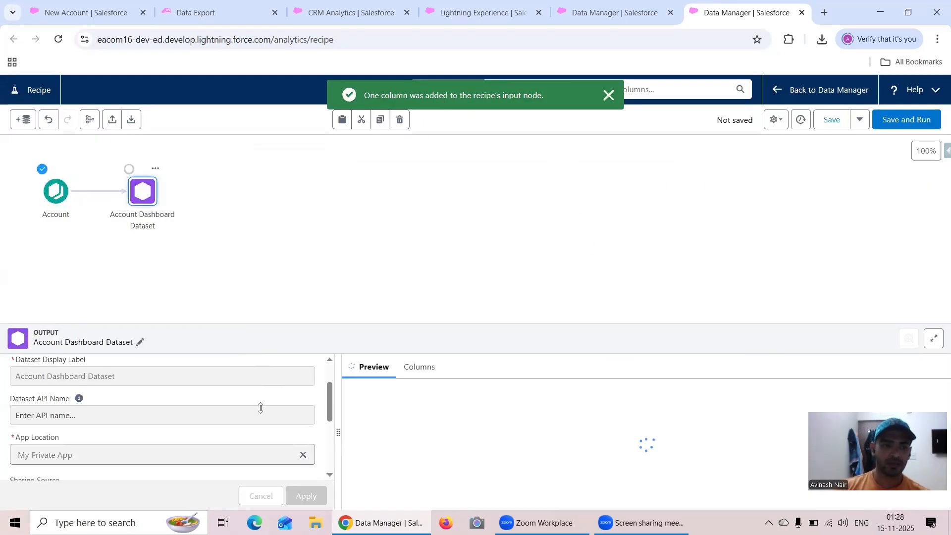
scroll(262, 407, "down", 5)
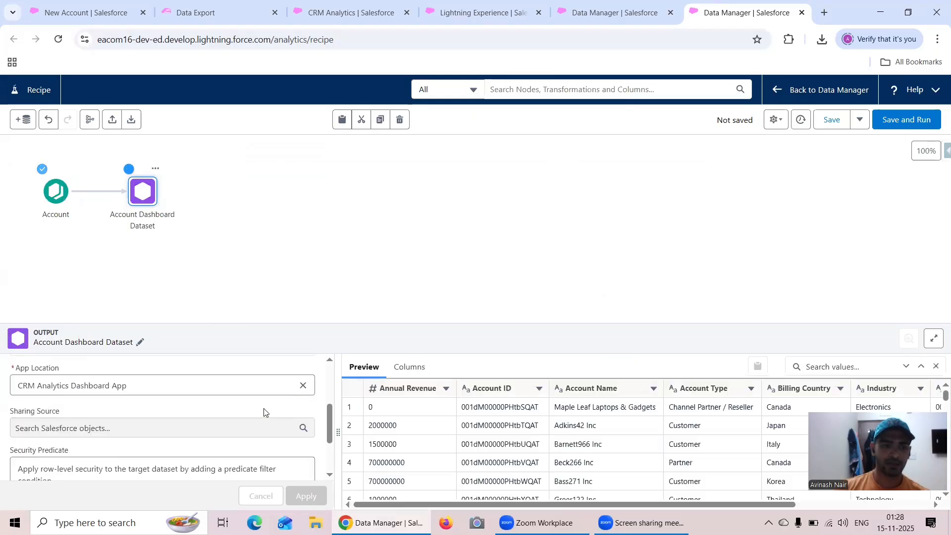
scroll(264, 408, "up", 1)
scroll(264, 408, "down", 2)
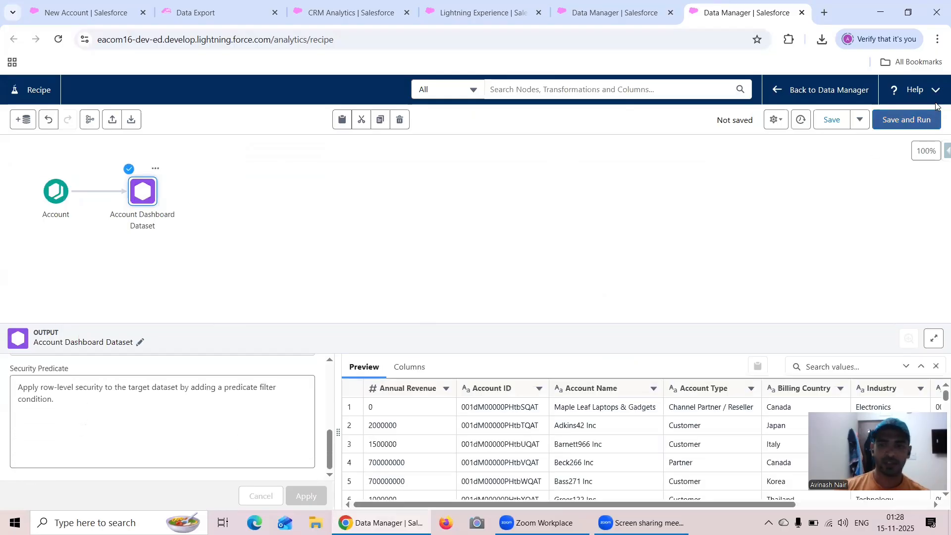
left_click(907, 123)
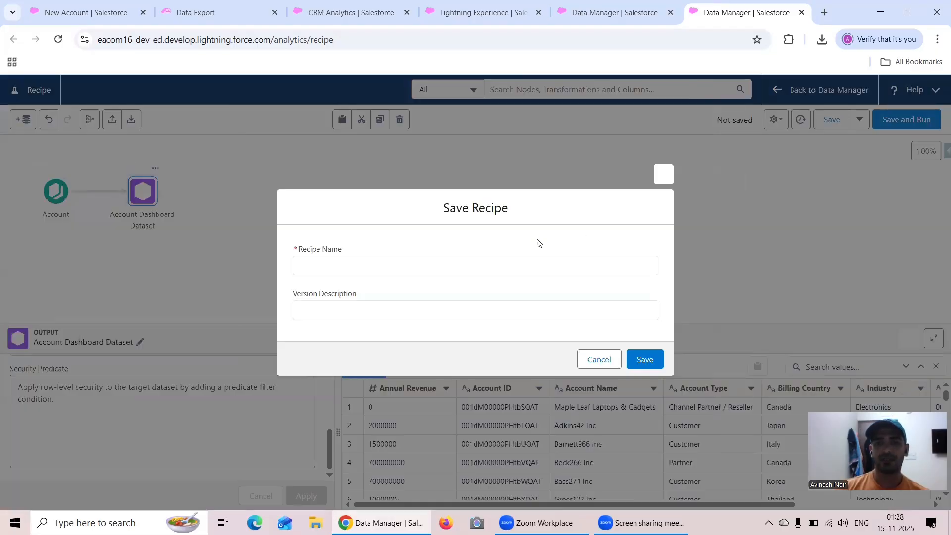
left_click(407, 261)
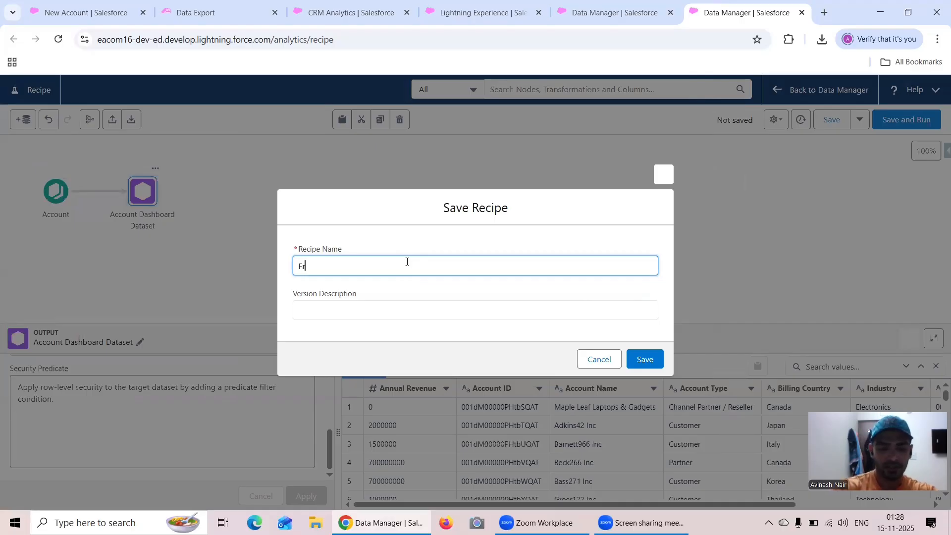
type("Free Sessio")
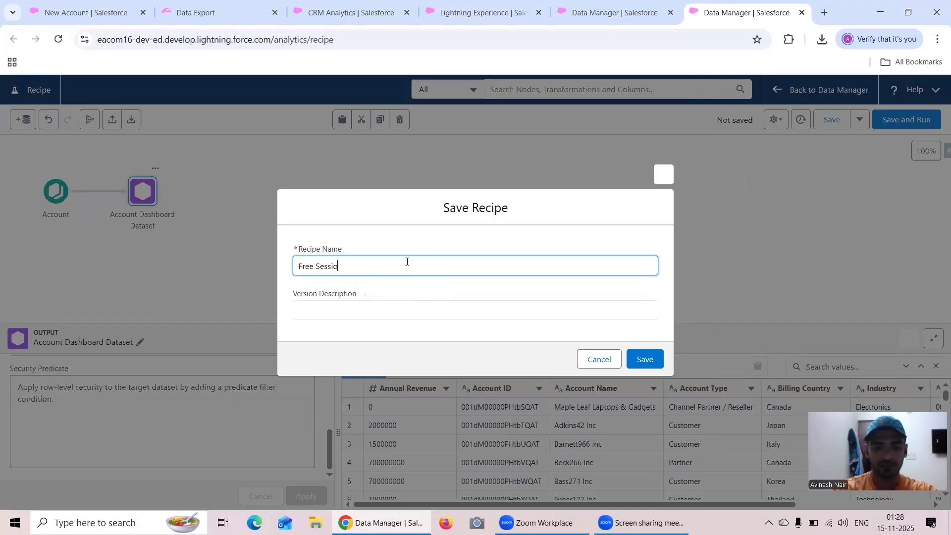
key("BackSpace")
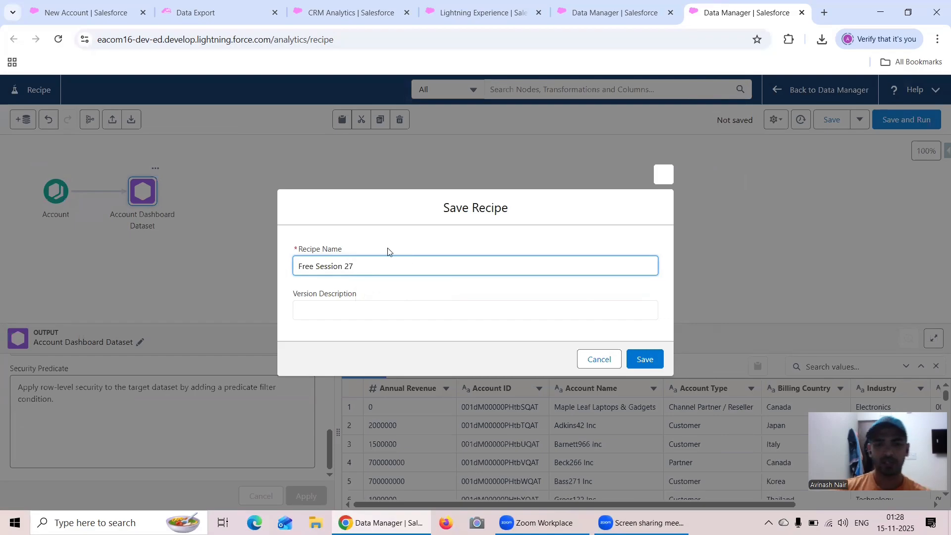
left_click(642, 358)
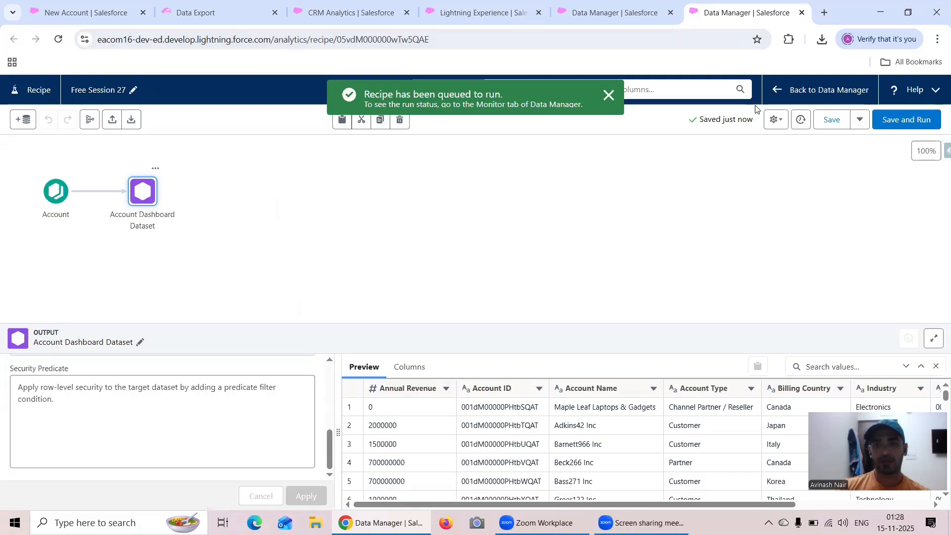
Refresh the job list in Data Manager's Monitor and reload the CRM Analytics Dashboard App to check for the recipe's dataset
left_click(614, 12)
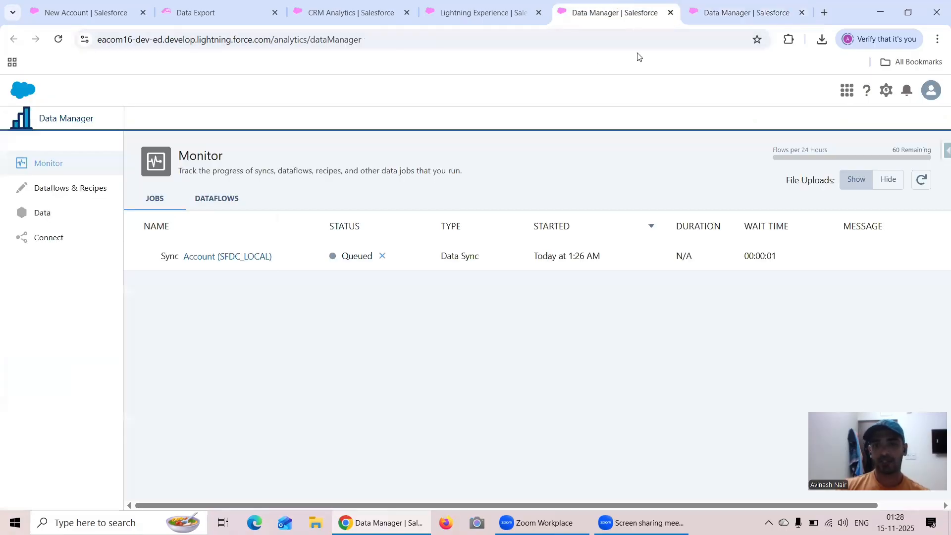
left_click(922, 181)
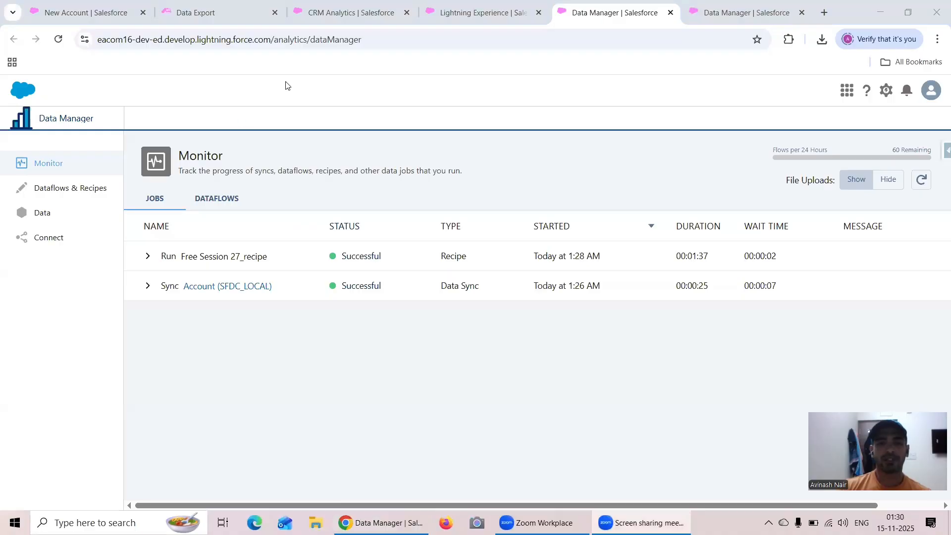
left_click(453, 21)
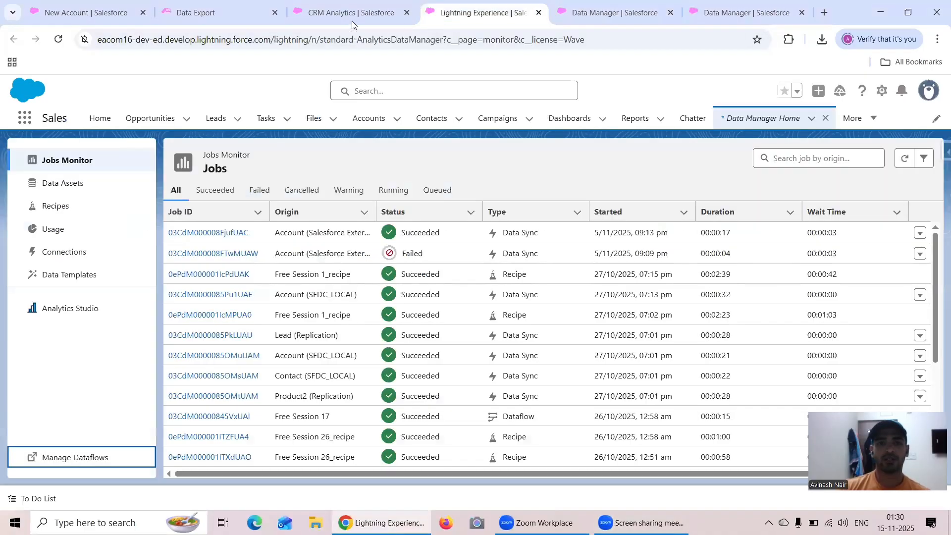
left_click(353, 15)
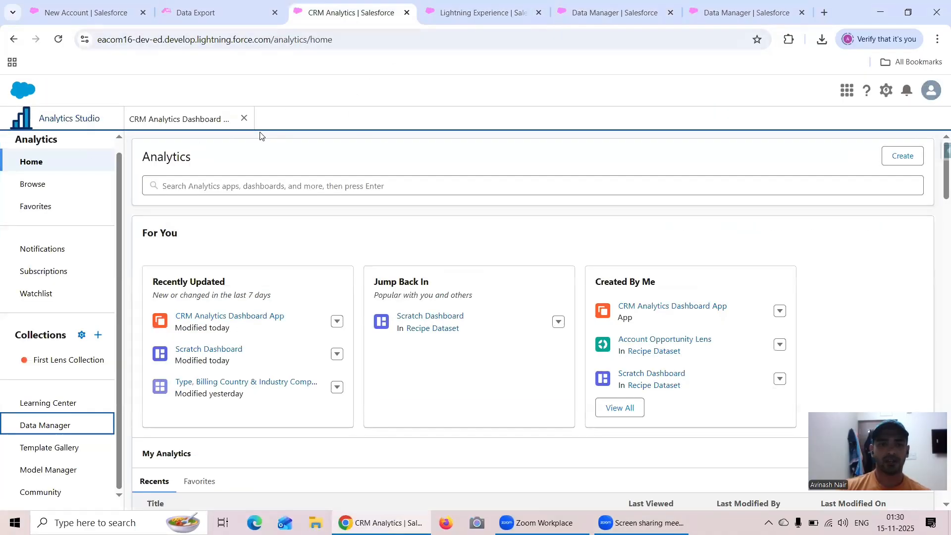
left_click(180, 121)
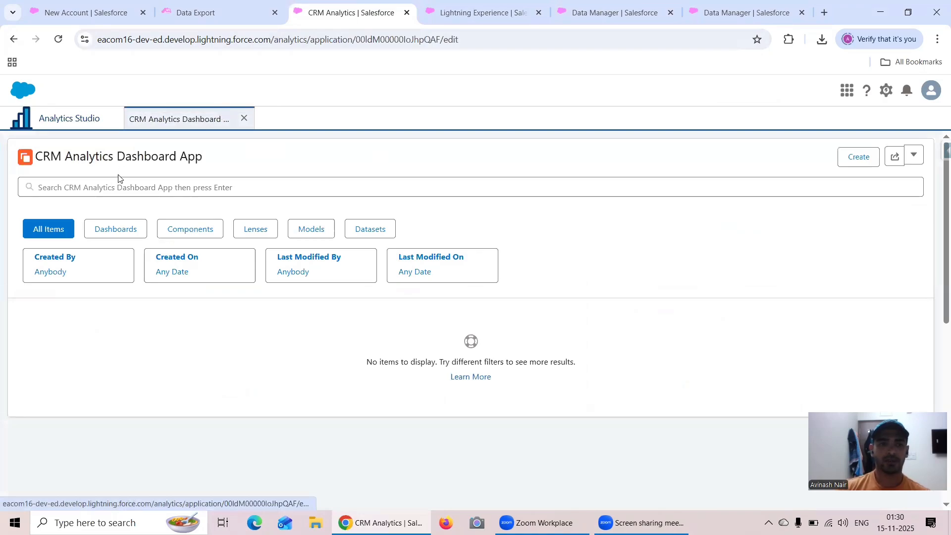
left_click(58, 40)
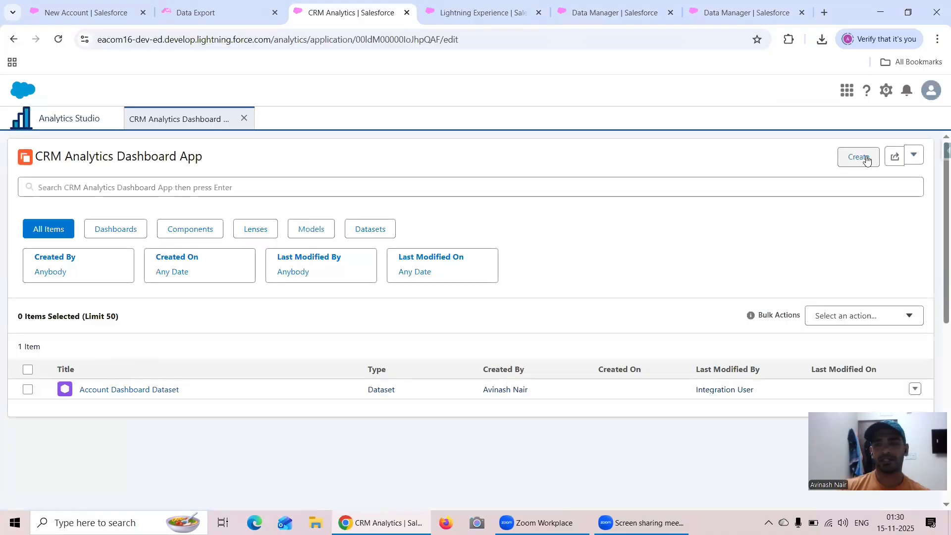
Create a blank dashboard from within the CRM Analytics Dashboard App
left_click(859, 157)
left_click(784, 197)
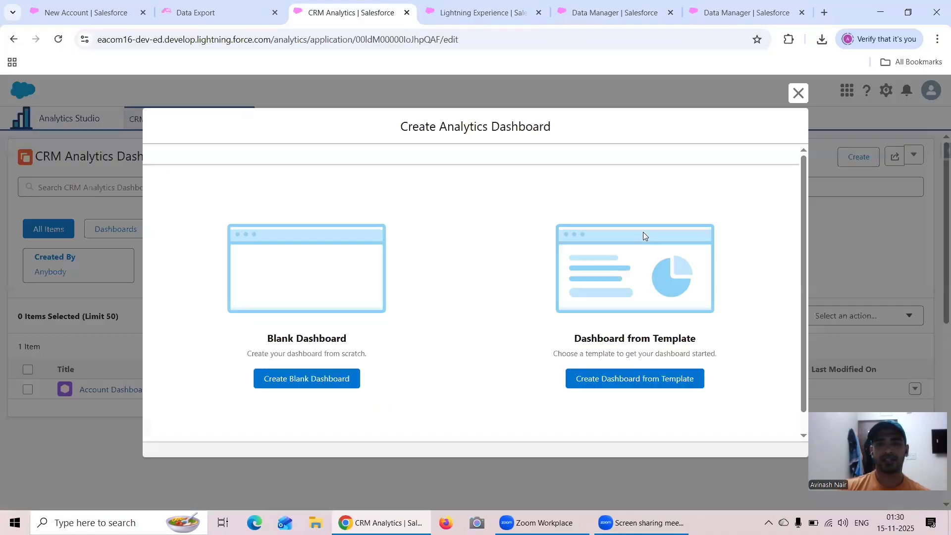
left_click(297, 380)
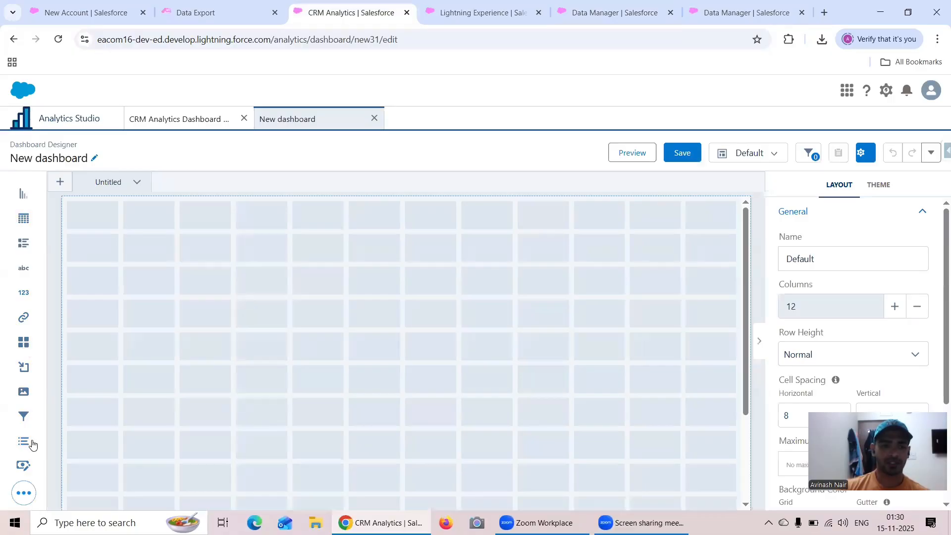
Place a text widget in the first row of the dashboard grid and stretch it across all 12 columns
left_click(24, 501)
left_click_drag(23, 276, 111, 221)
left_click_drag(172, 214, 626, 223)
left_click_drag(723, 221, 725, 222)
Enter Account Dashboard as the text widget's title, center it, and set its font size to 18
left_click(537, 217)
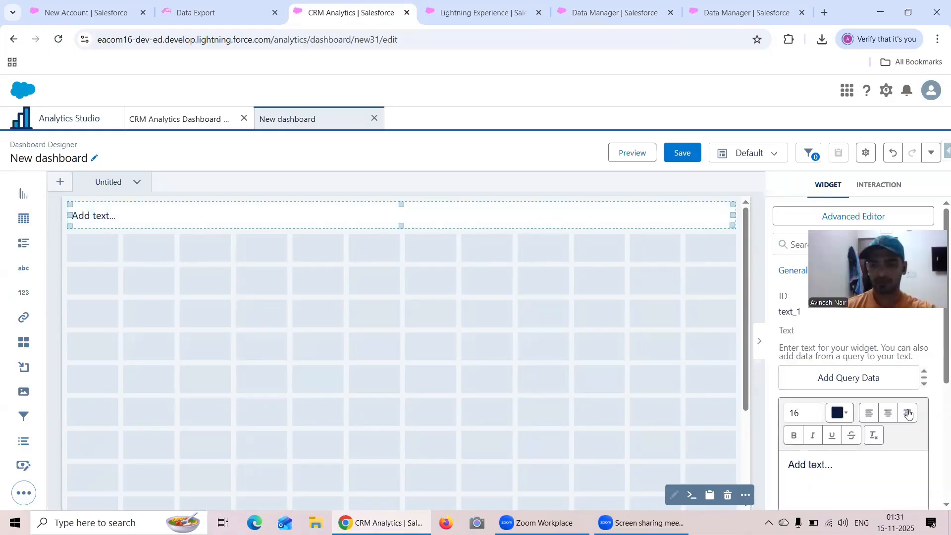
type("Acco")
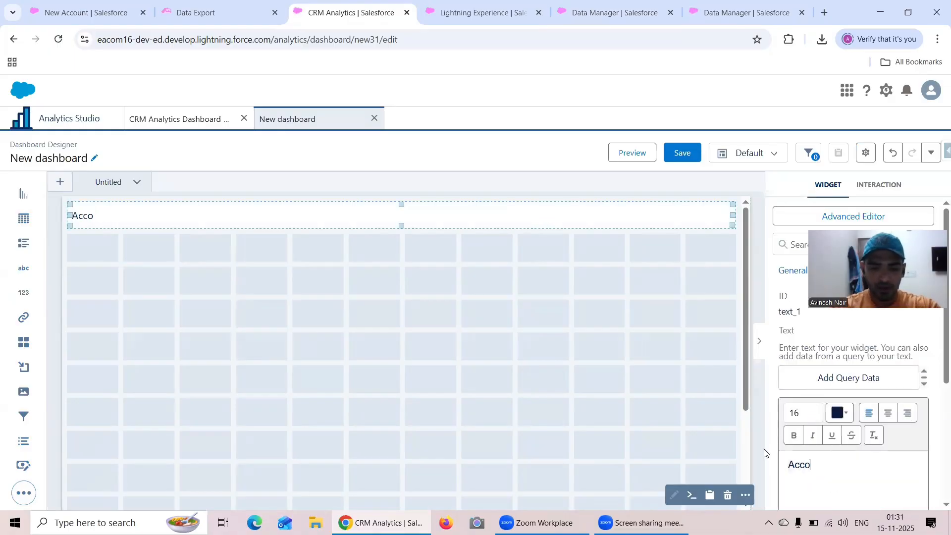
type("unt Dashb")
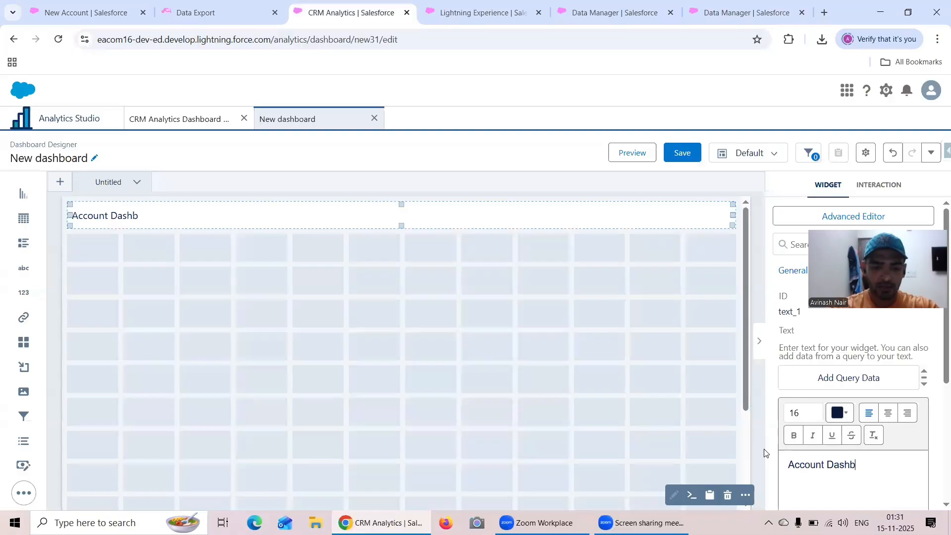
type("oard")
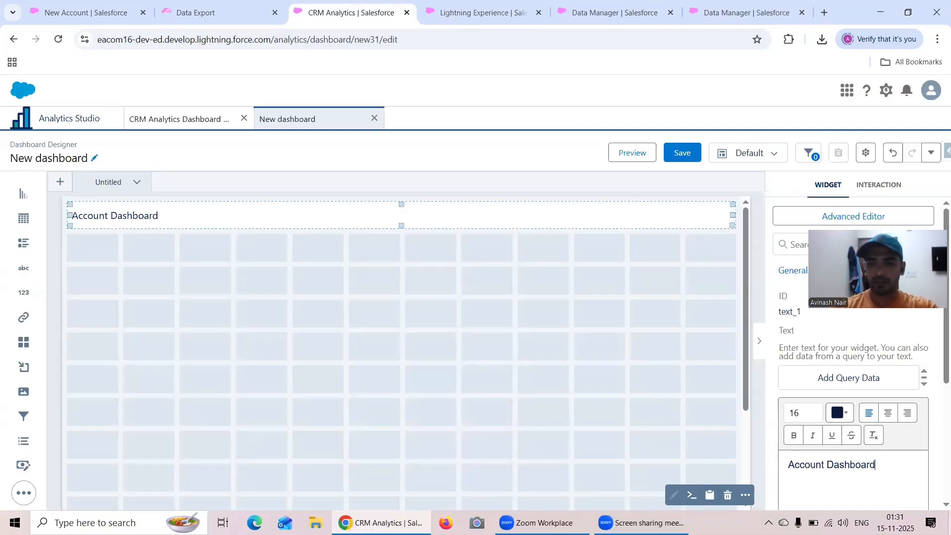
left_click(887, 413)
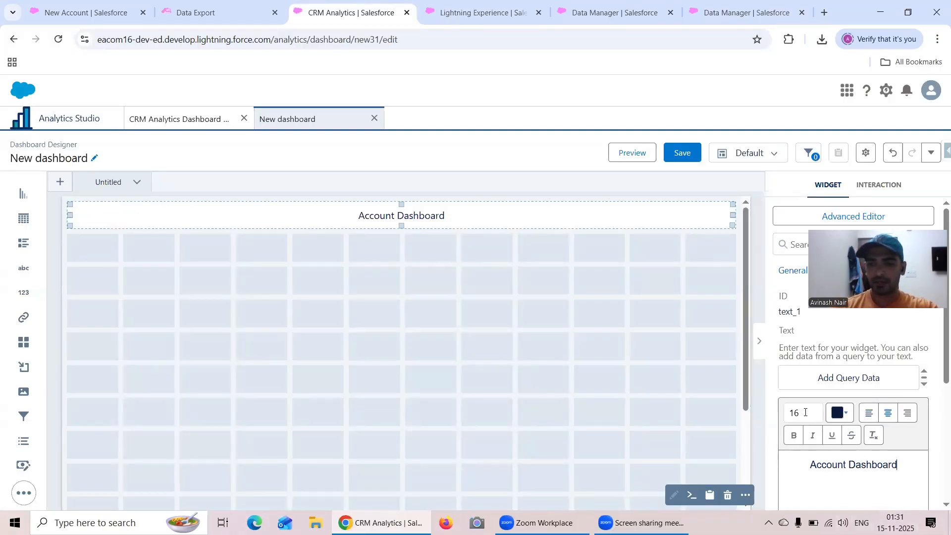
left_click(801, 413)
left_click(805, 381)
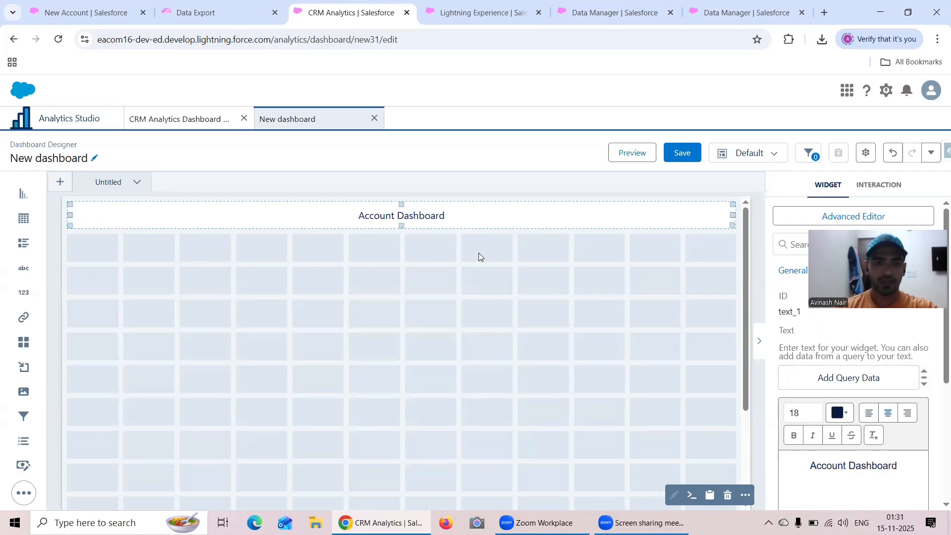
Apply font size 18 to the Account Dashboard title text
left_click_drag(896, 466, 803, 463)
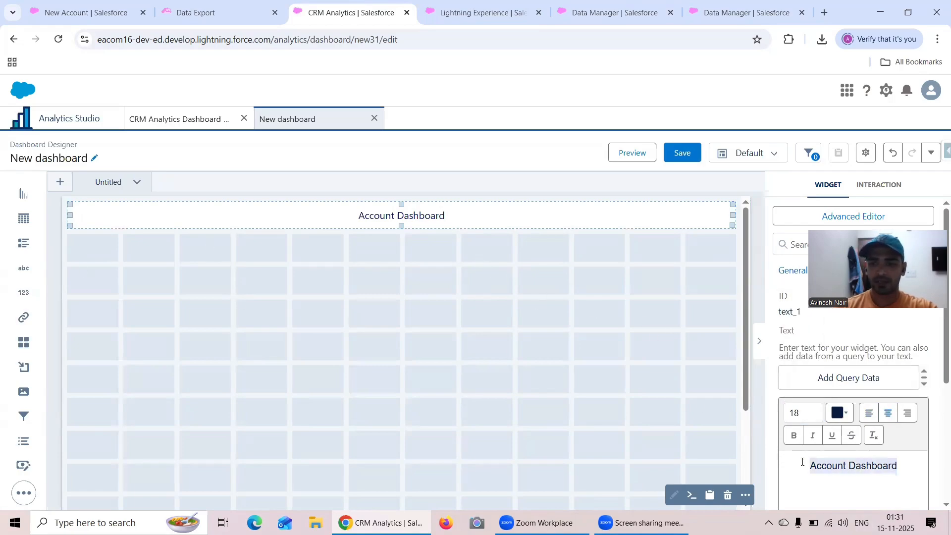
left_click(800, 413)
left_click(807, 382)
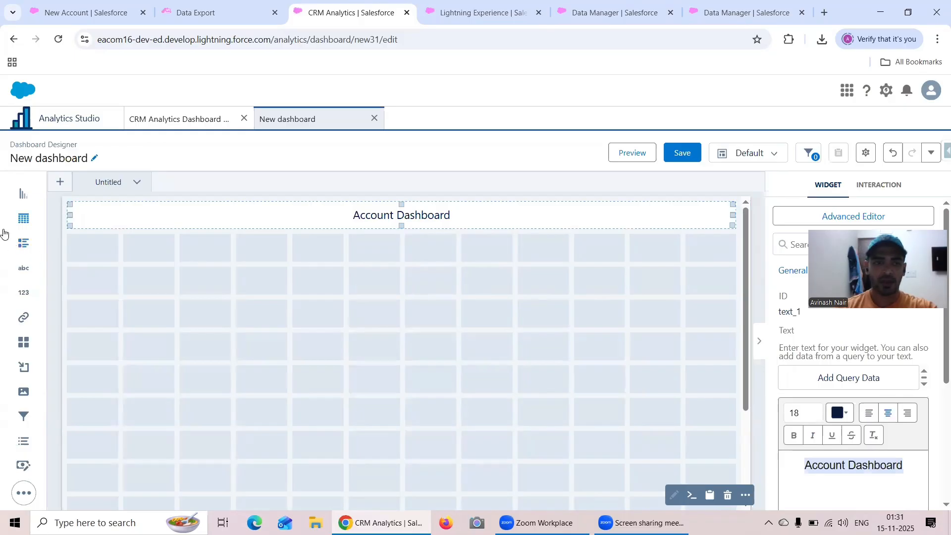
Add a text widget across all 12 columns of the second row reading Provides Details About Account, centered, with font size 12
left_click_drag(23, 268, 717, 256)
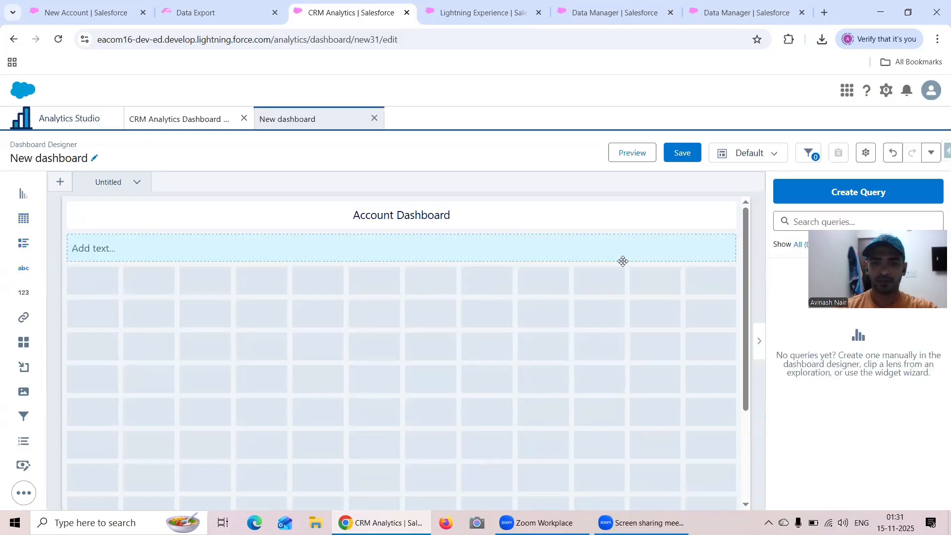
left_click(622, 259)
left_click(800, 413)
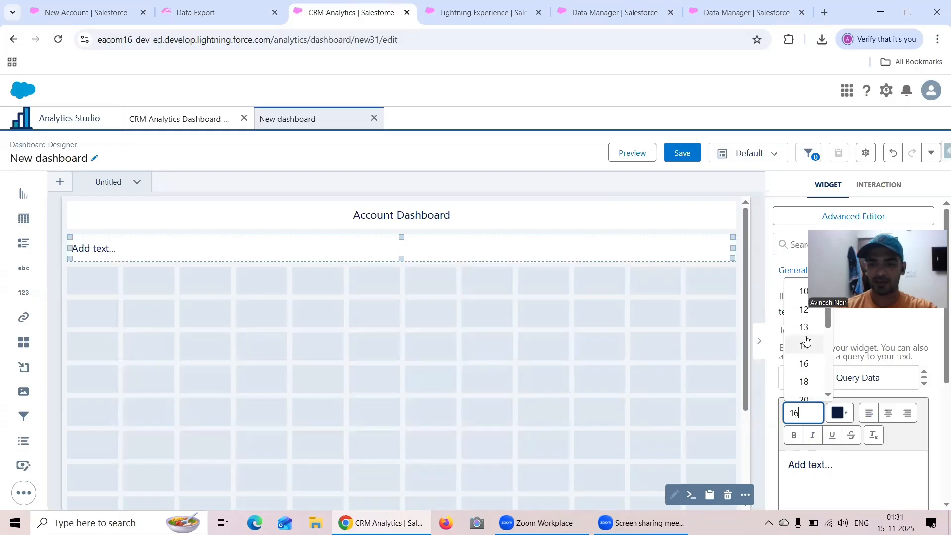
left_click(804, 311)
left_click_drag(841, 462, 790, 464)
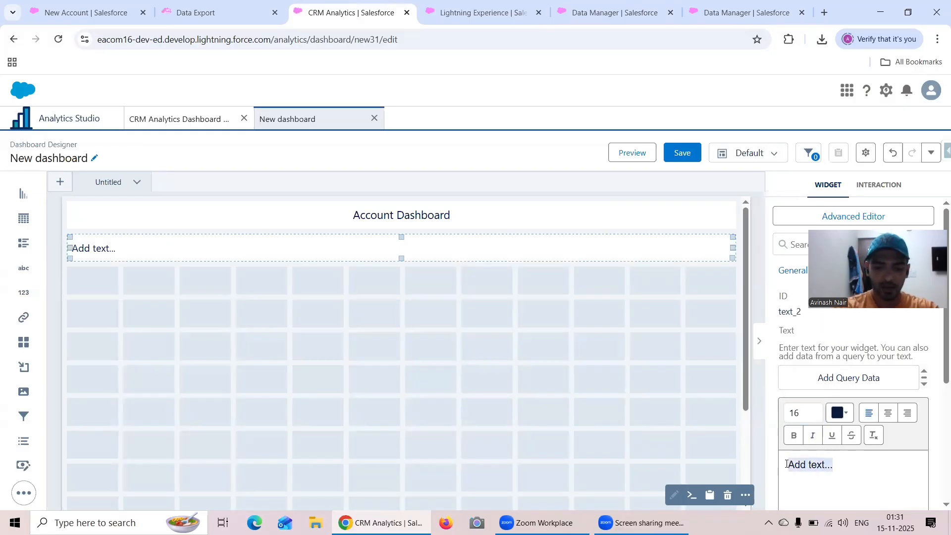
type("Provides Details A")
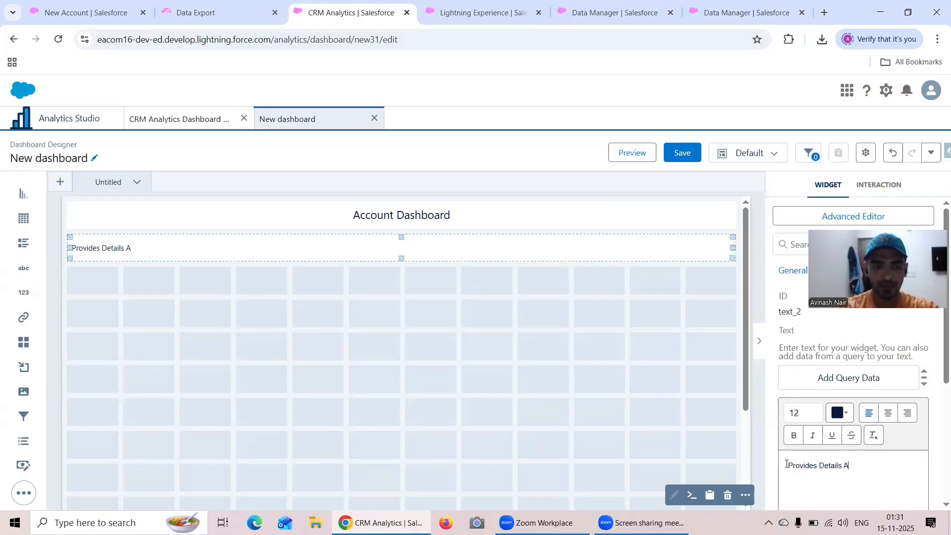
type("b")
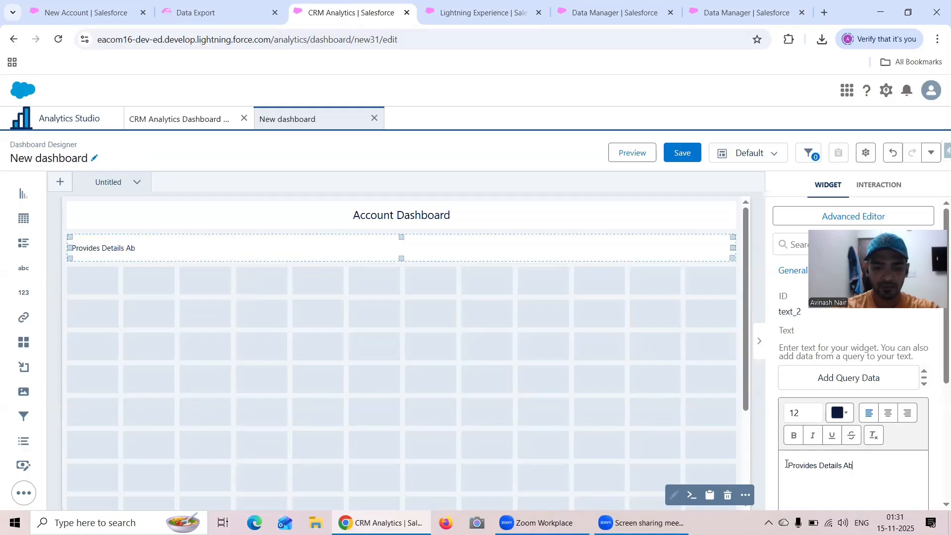
type("out Account")
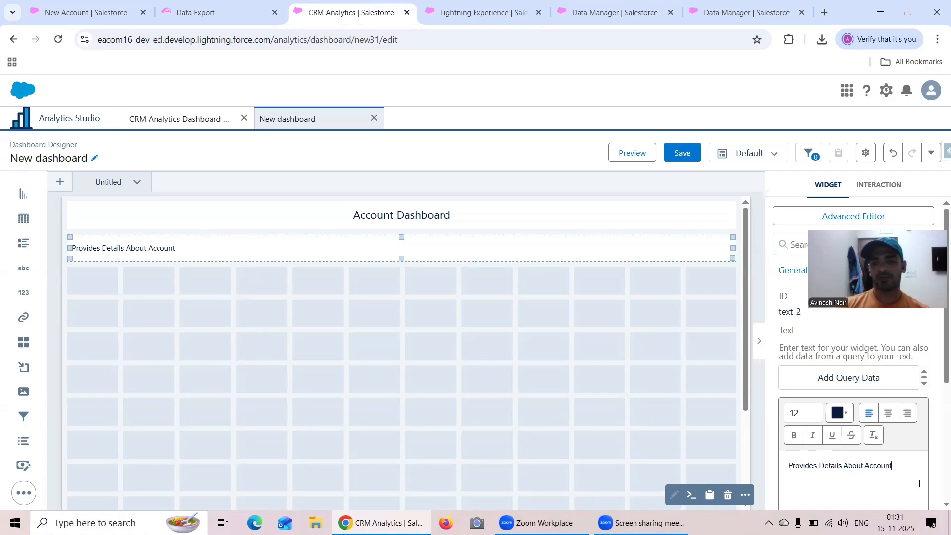
left_click_drag(903, 466, 779, 478)
left_click(881, 412)
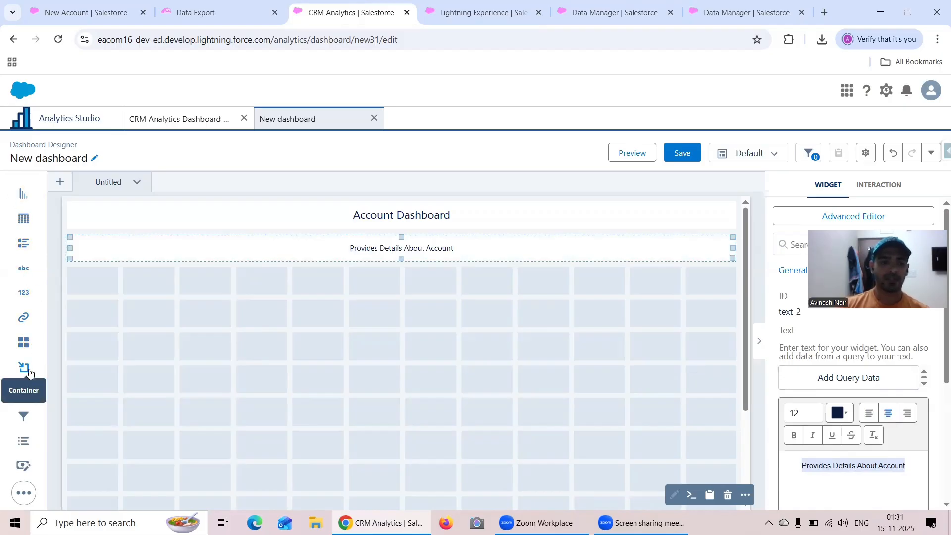
Place a container across the full third row and add a list widget at its left end
left_click_drag(29, 373, 719, 281)
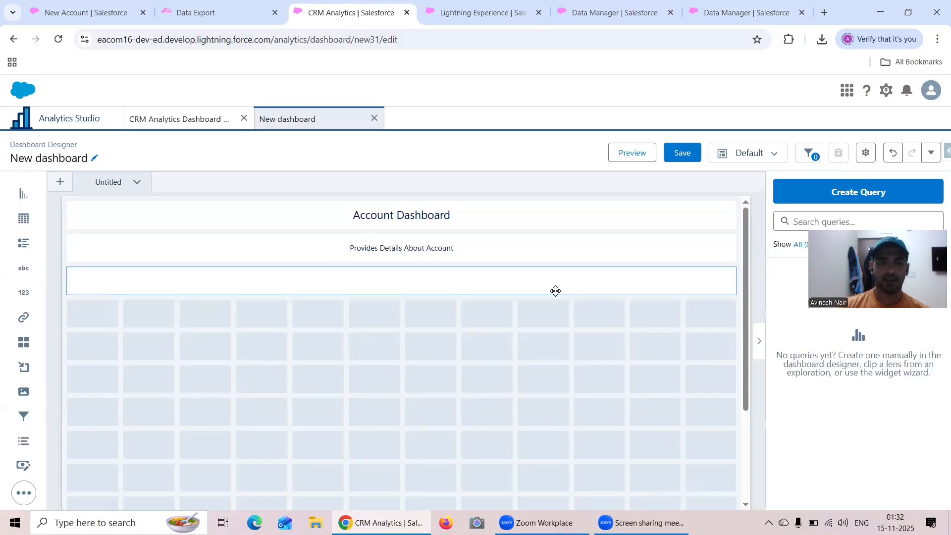
left_click(132, 280)
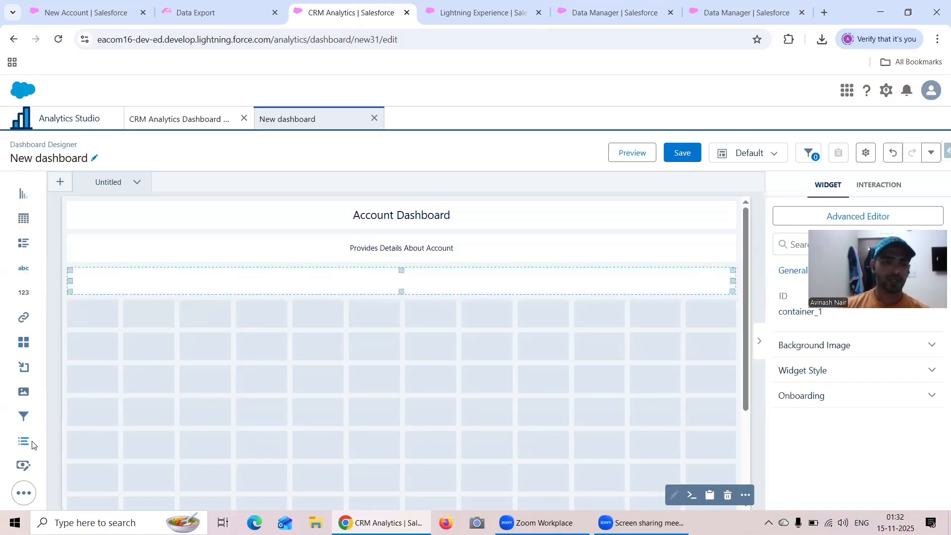
left_click_drag(29, 443, 113, 291)
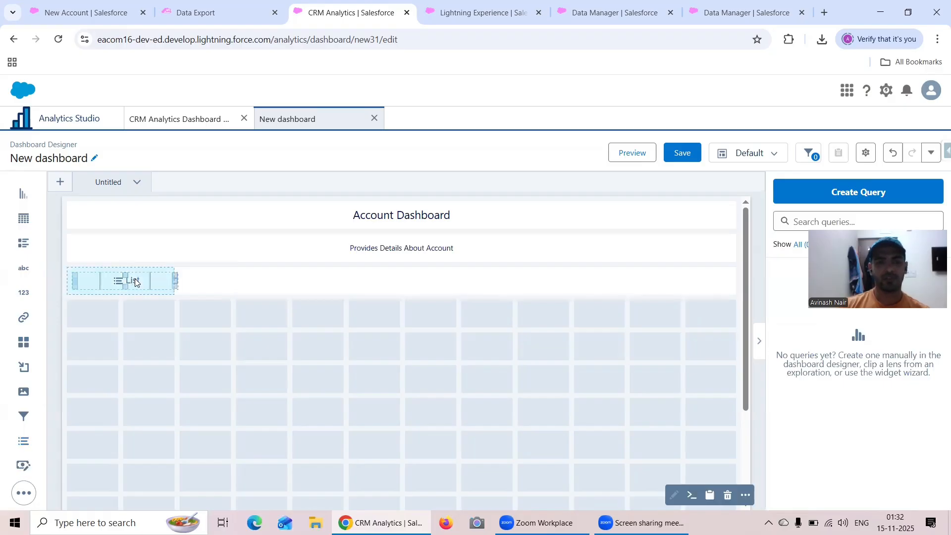
Search the datasets for Dashboard and create the list from the Account Type field of the Account Dashboard Dataset
left_click(134, 280)
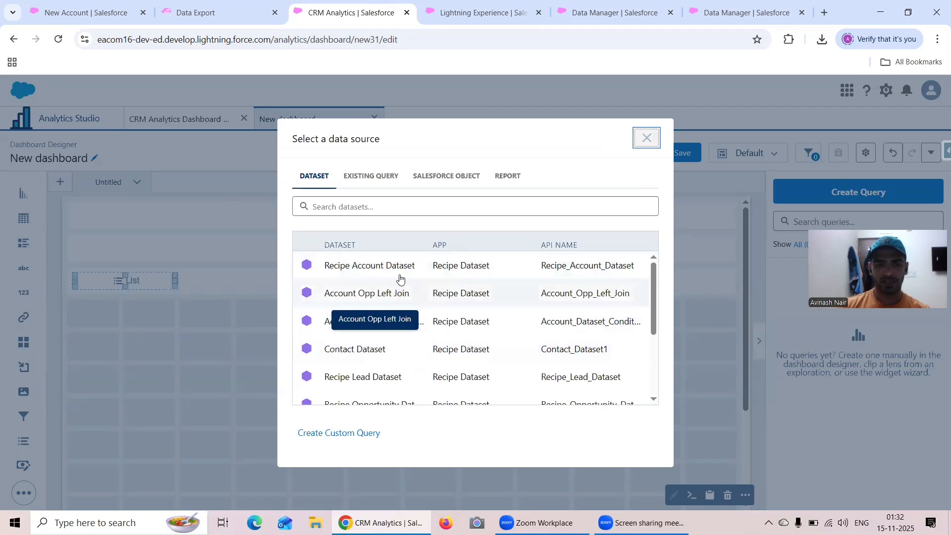
left_click(362, 209)
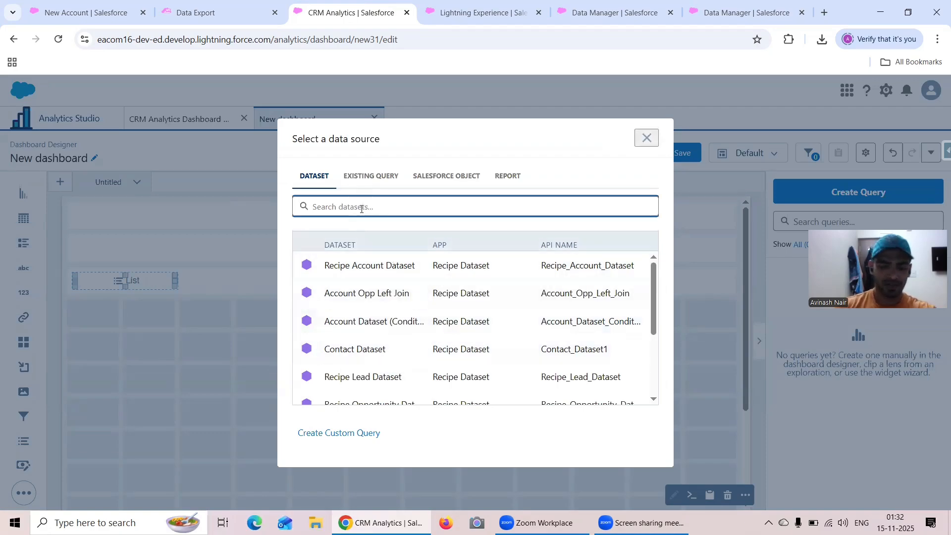
type("Dashb")
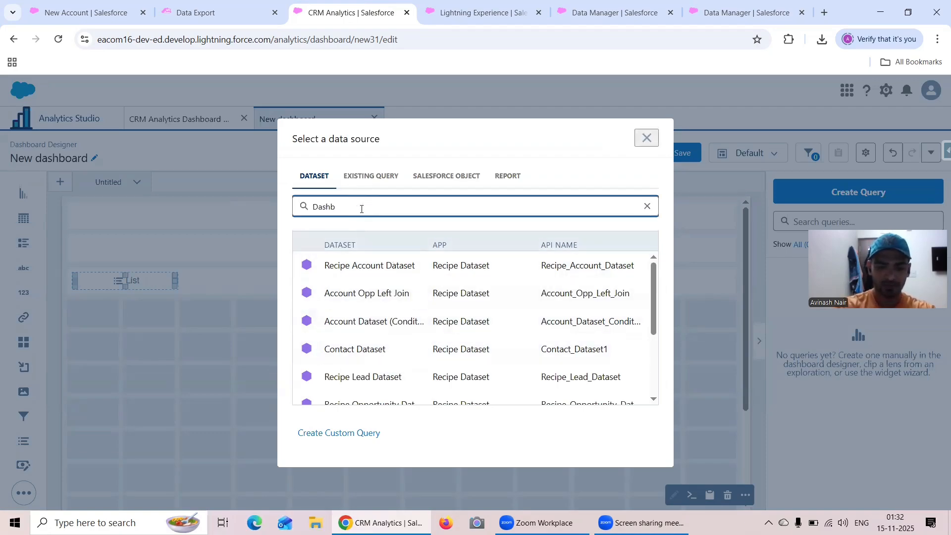
type("oard")
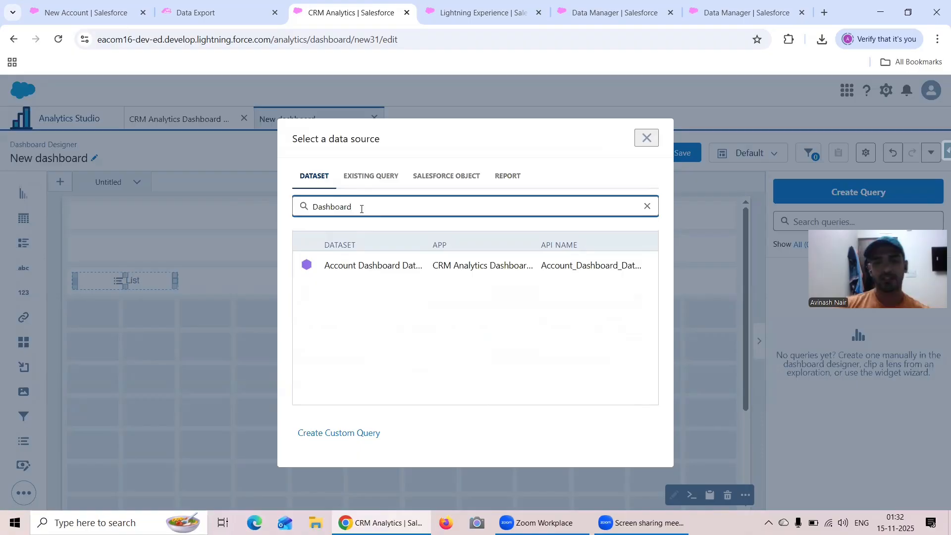
left_click(372, 268)
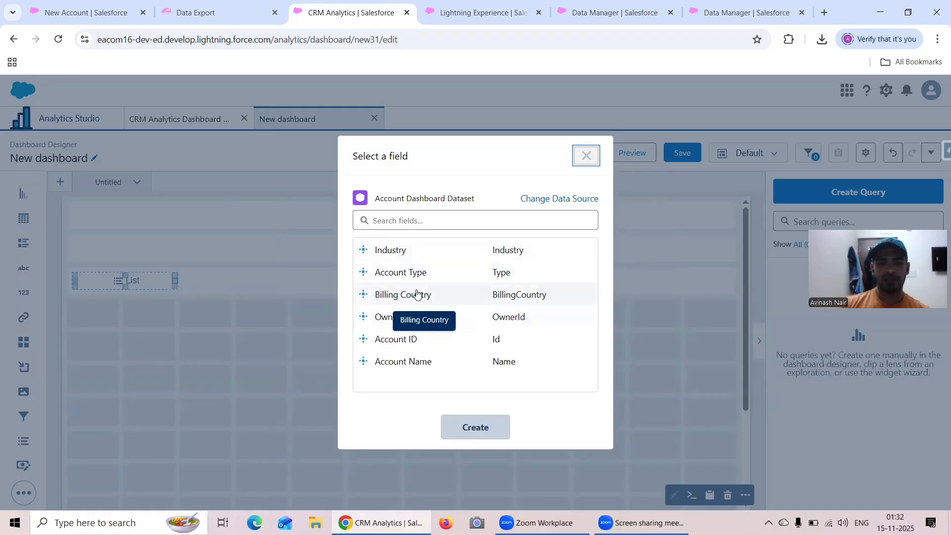
left_click(410, 272)
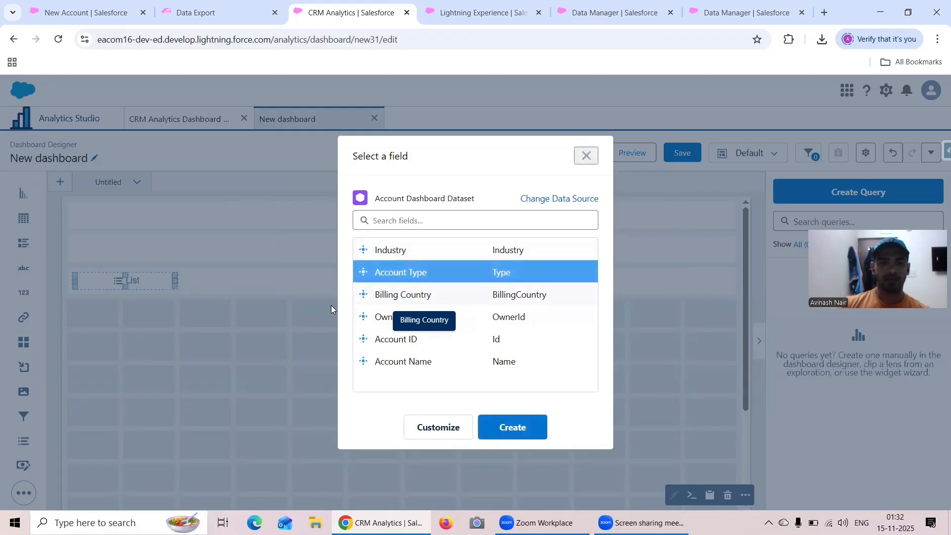
left_click(525, 430)
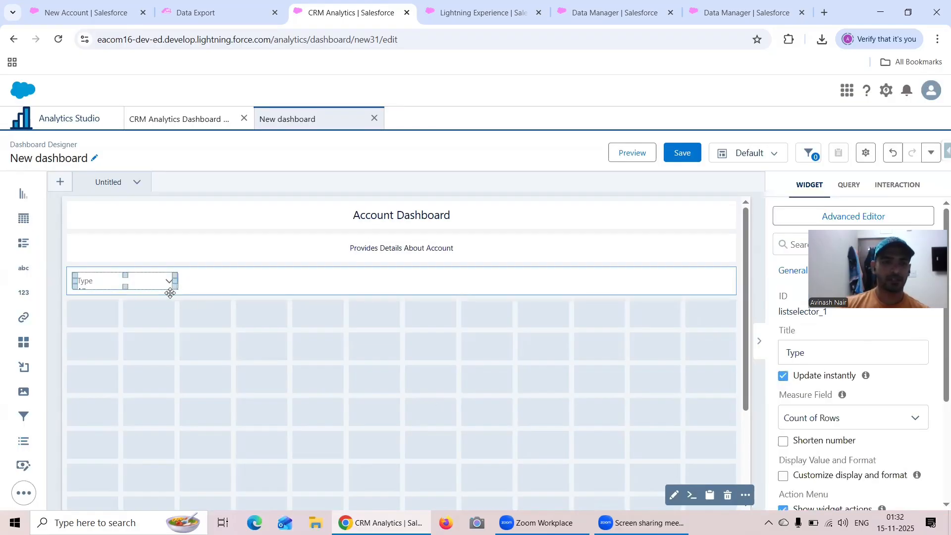
Stretch the container to two grid rows tall and try to fine-tune the heights of the Type list and the container
left_click(353, 287)
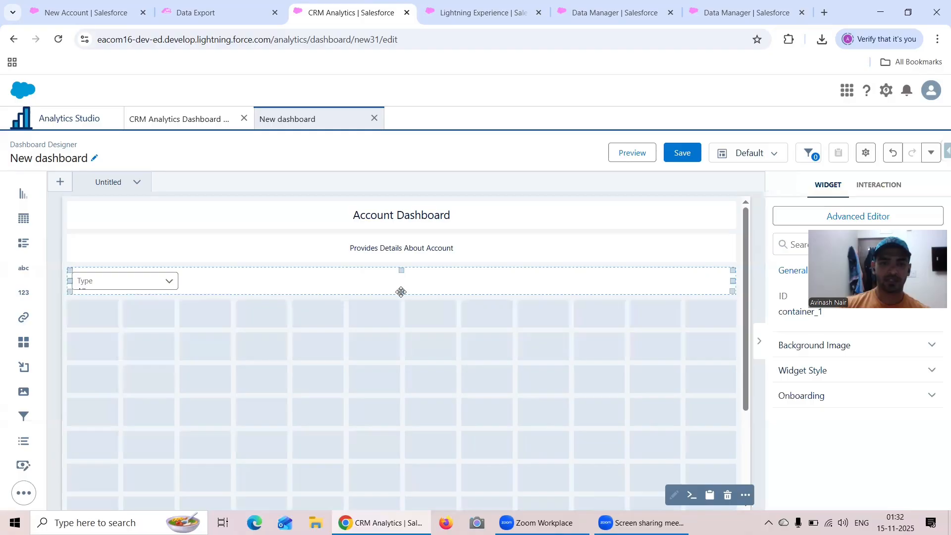
left_click_drag(401, 292, 402, 327)
left_click(157, 279)
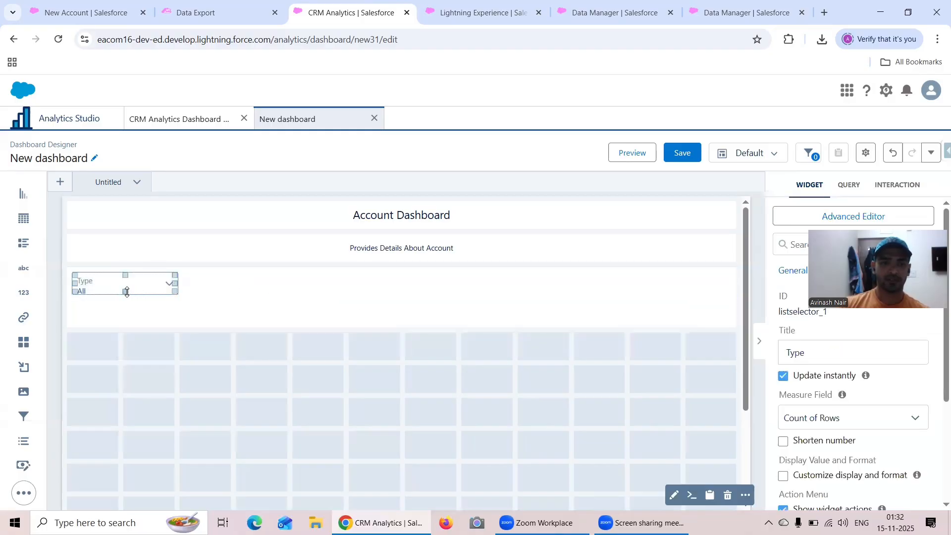
mouse_move(126, 293)
left_mouse_down()
mouse_move(136, 315)
mouse_move(122, 293)
mouse_move(124, 319)
mouse_move(129, 302)
left_mouse_up()
left_click(132, 313)
left_click(128, 310)
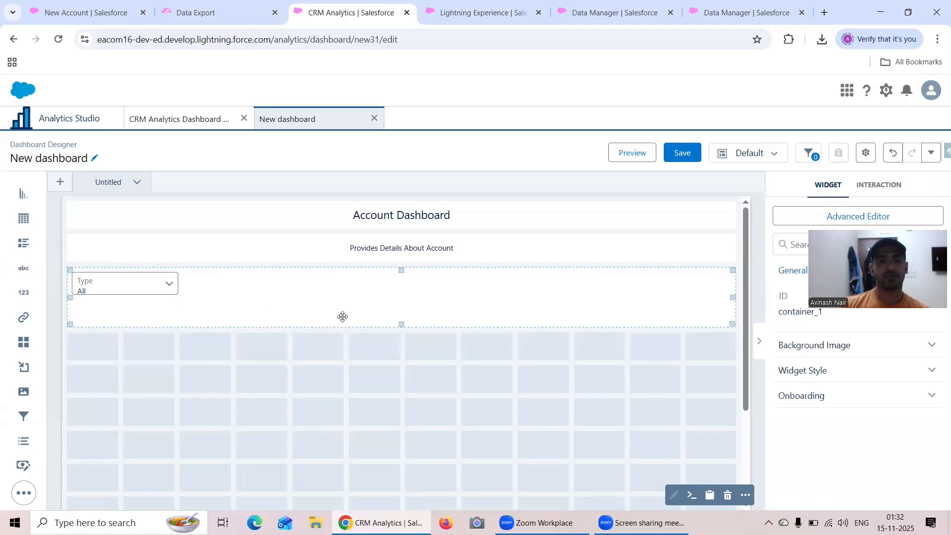
mouse_move(402, 324)
left_mouse_down()
mouse_move(402, 293)
mouse_move(402, 313)
left_mouse_up()
left_click(393, 285)
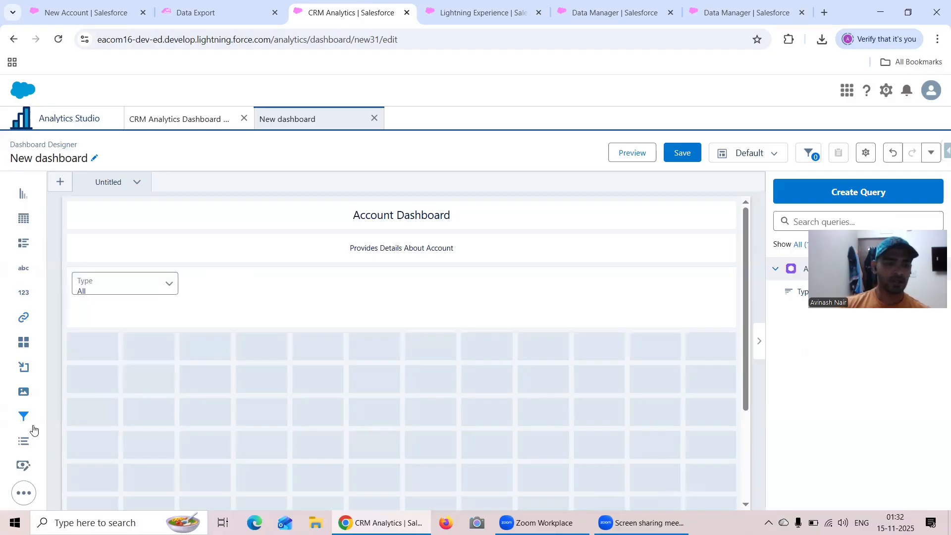
Add a second list widget to the container, widen the Type list to three columns and fit the new list beside it
left_click_drag(251, 301, 354, 290)
left_click(171, 284)
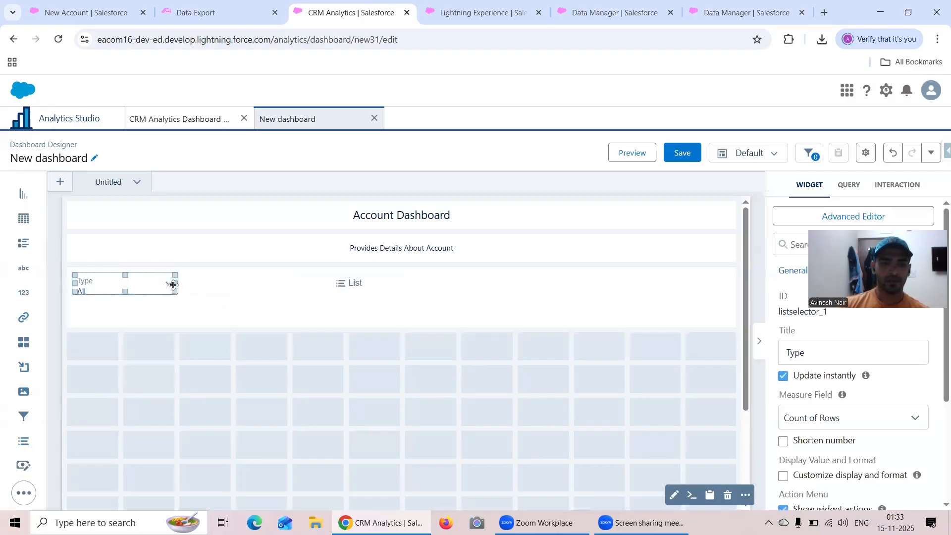
left_click_drag(176, 283, 222, 284)
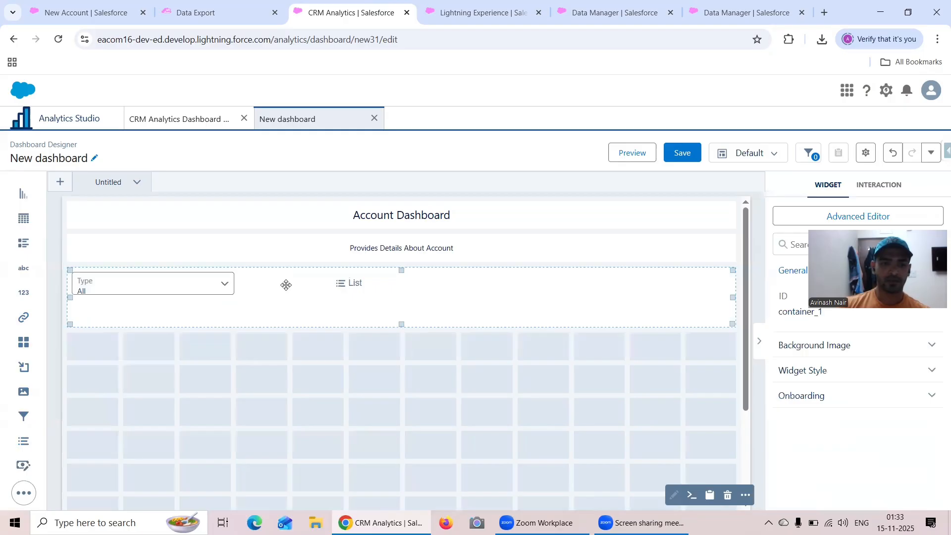
left_click_drag(336, 291, 279, 287)
left_click_drag(340, 282, 365, 289)
Create the second list from the Industry field of the Account Dashboard Dataset
left_click(333, 287)
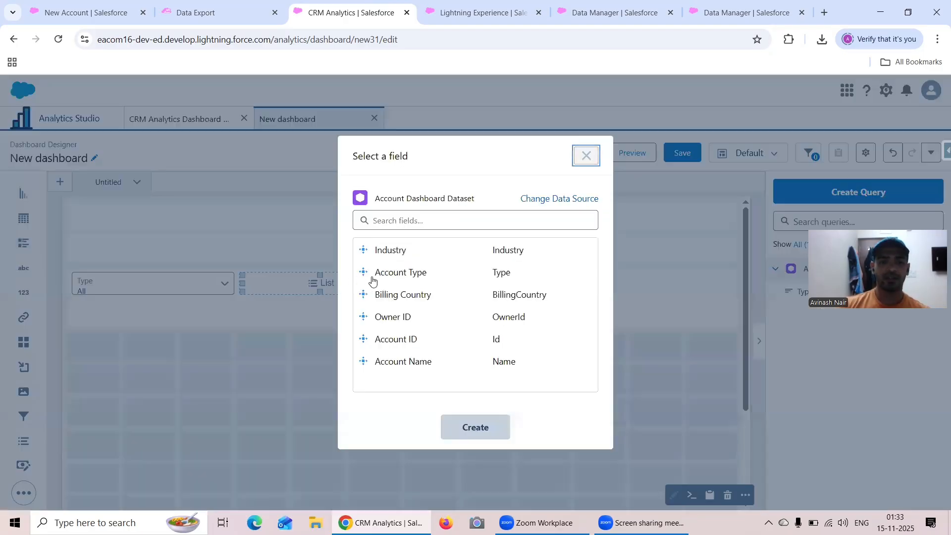
left_click(398, 255)
left_click(511, 427)
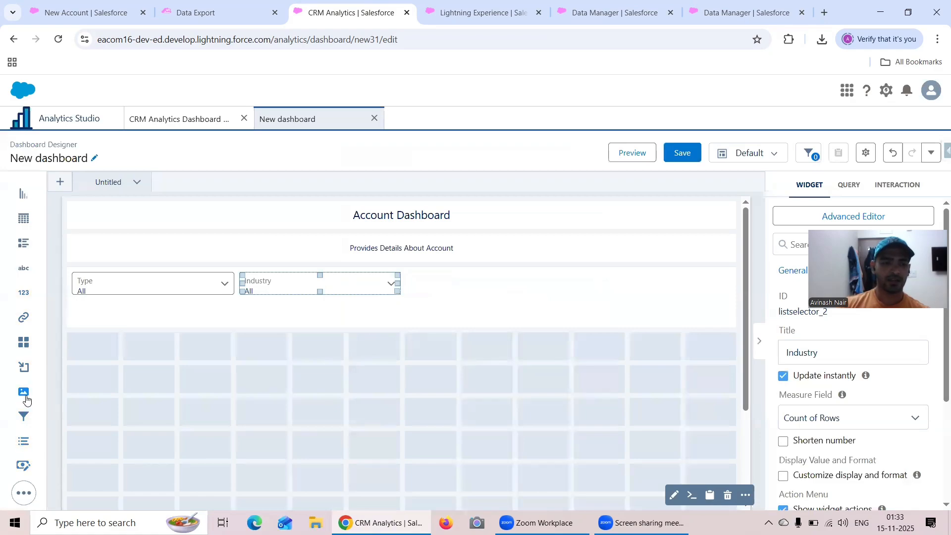
Add a third list beside the Industry list, stretch it to three columns and create it from the Billing Country field
left_click_drag(47, 449, 436, 305)
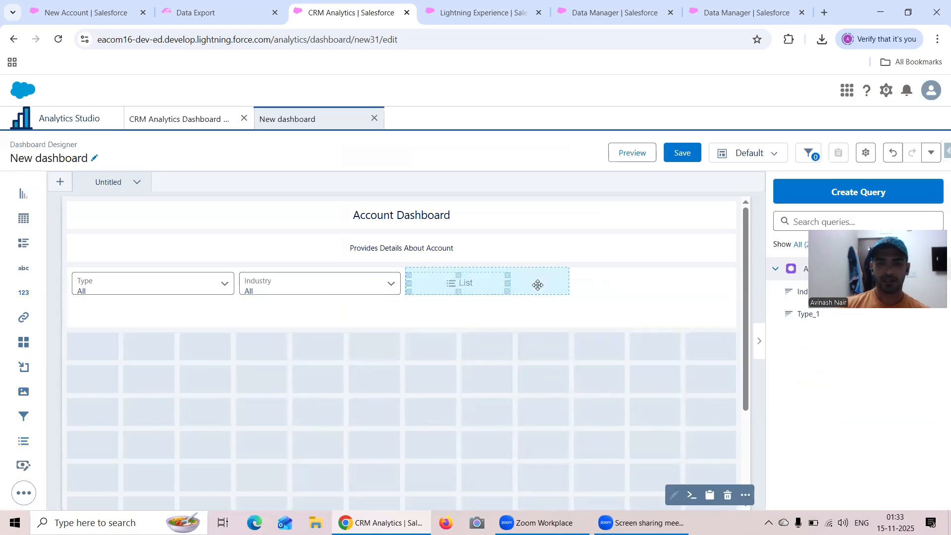
left_click(537, 283)
left_click(487, 293)
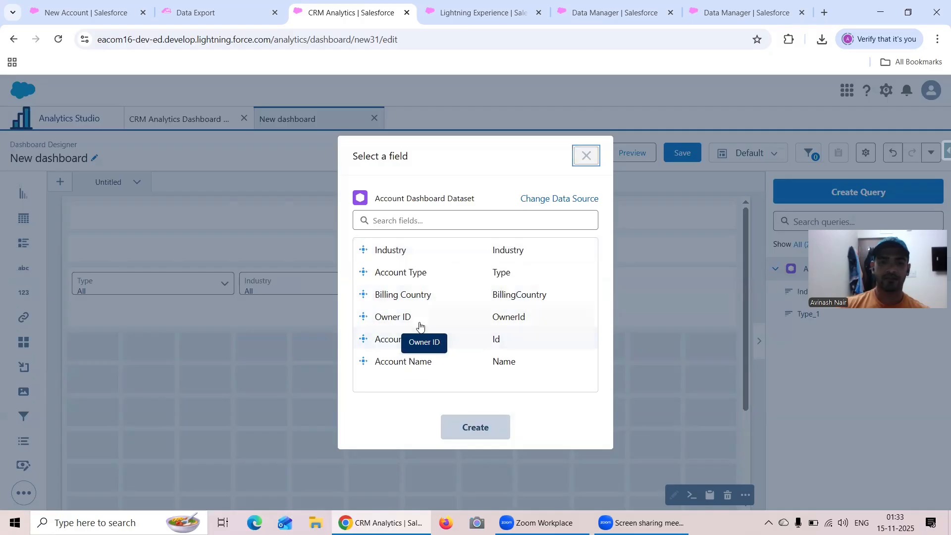
left_click(448, 299)
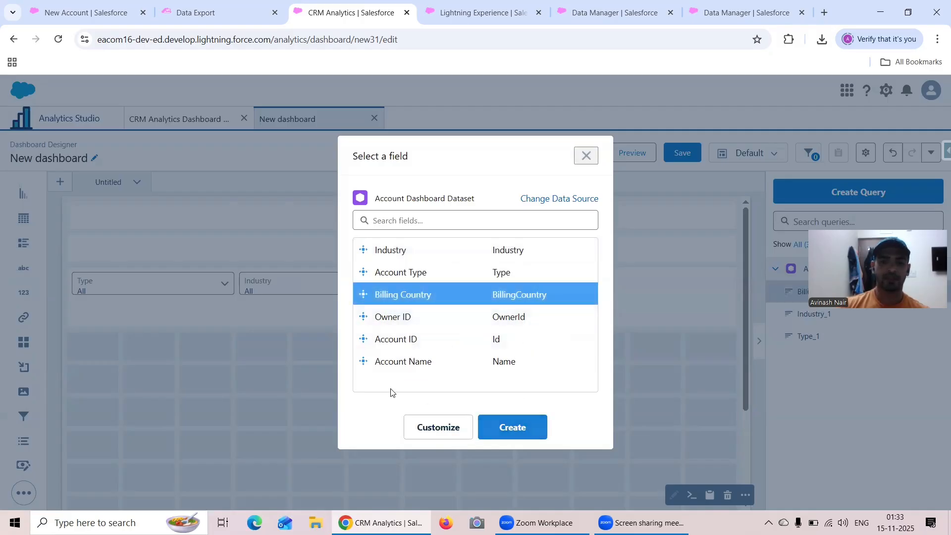
left_click(532, 440)
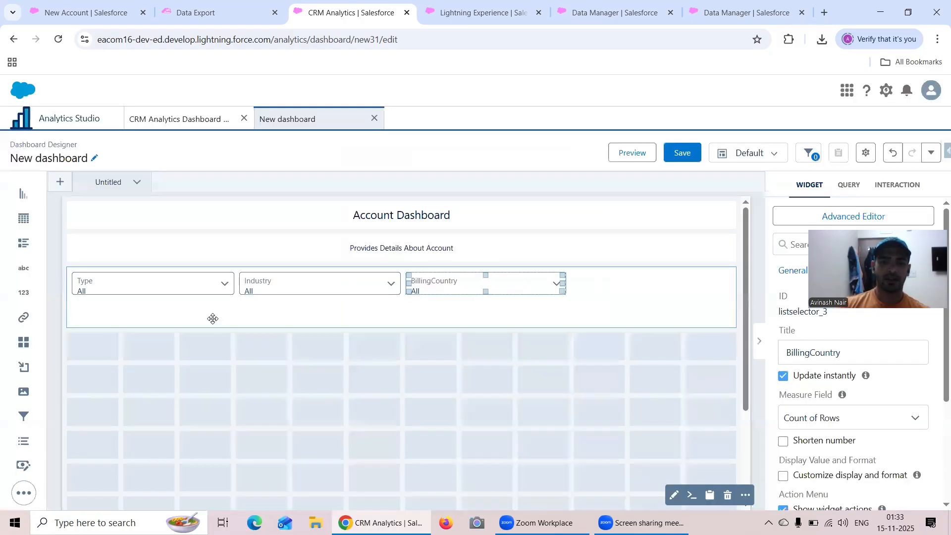
Add a date widget in the last three columns of the container and create it from the Created Date field
left_click(23, 493)
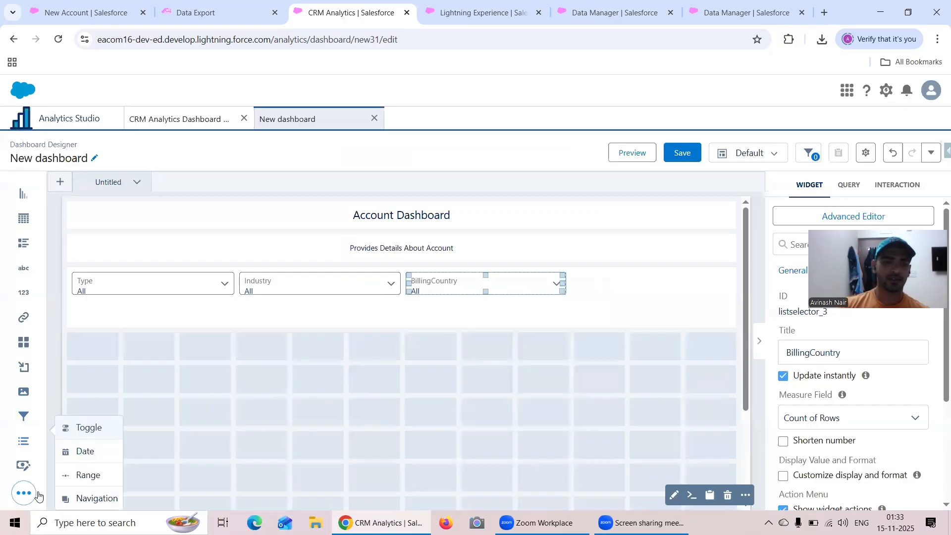
left_click_drag(85, 451, 651, 284)
left_click(651, 285)
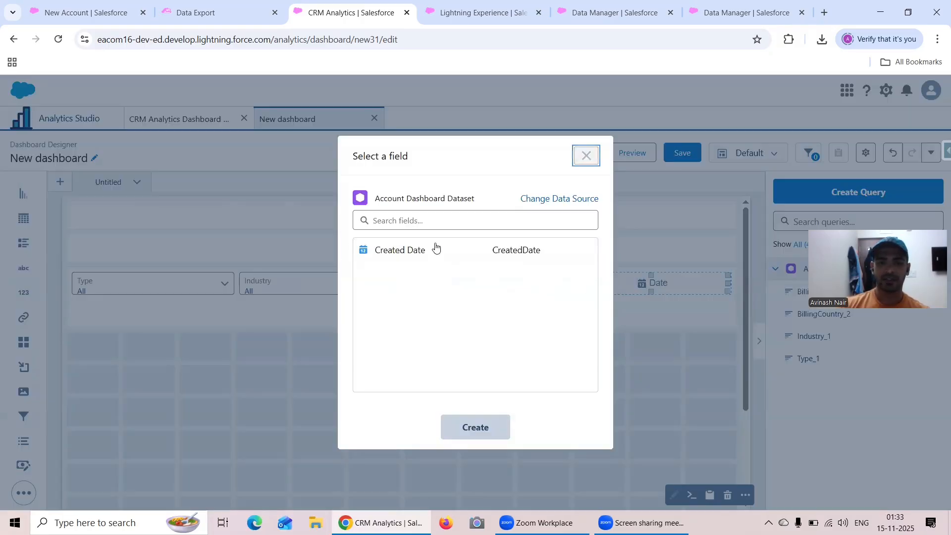
left_click(393, 251)
left_click(484, 425)
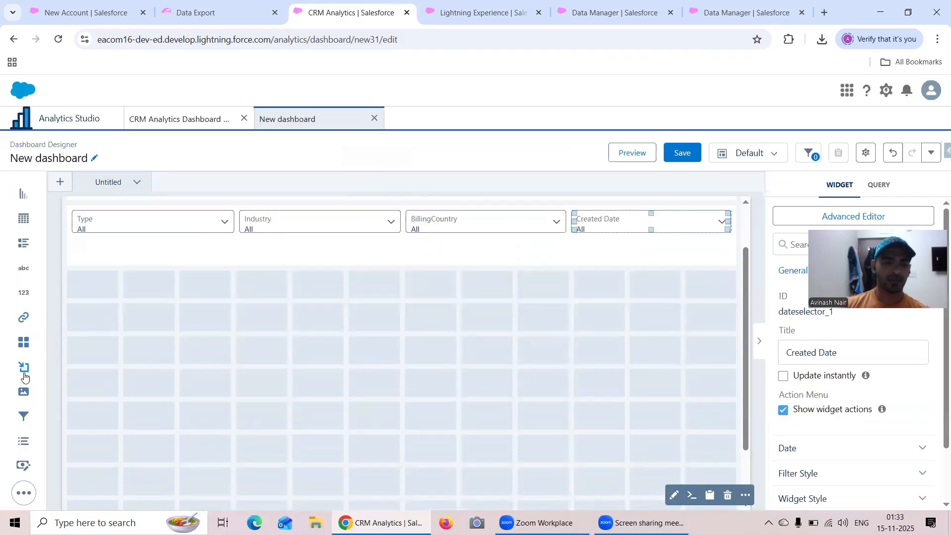
Add a container below the filter row, stretch it to the full dashboard width and shorten it to two rows high
left_click_drag(24, 377, 104, 322)
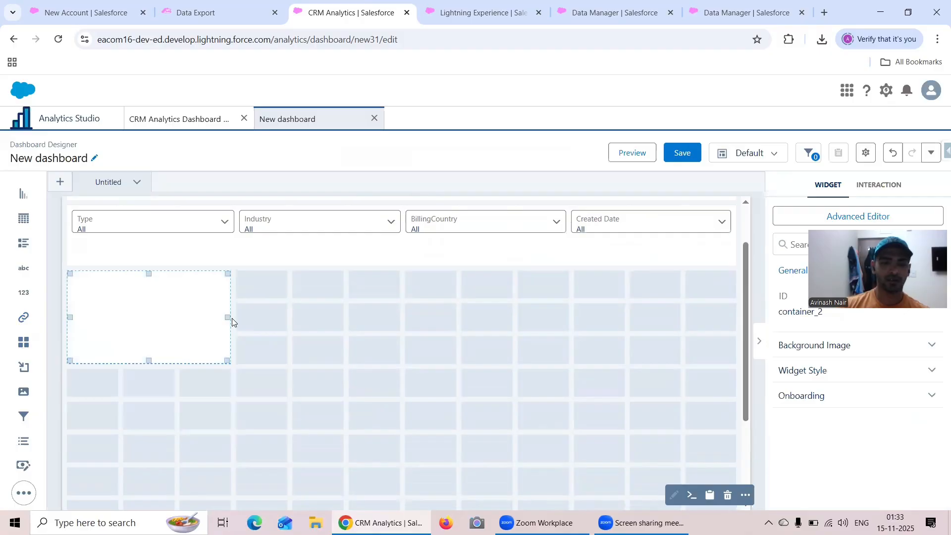
left_click_drag(232, 319, 708, 331)
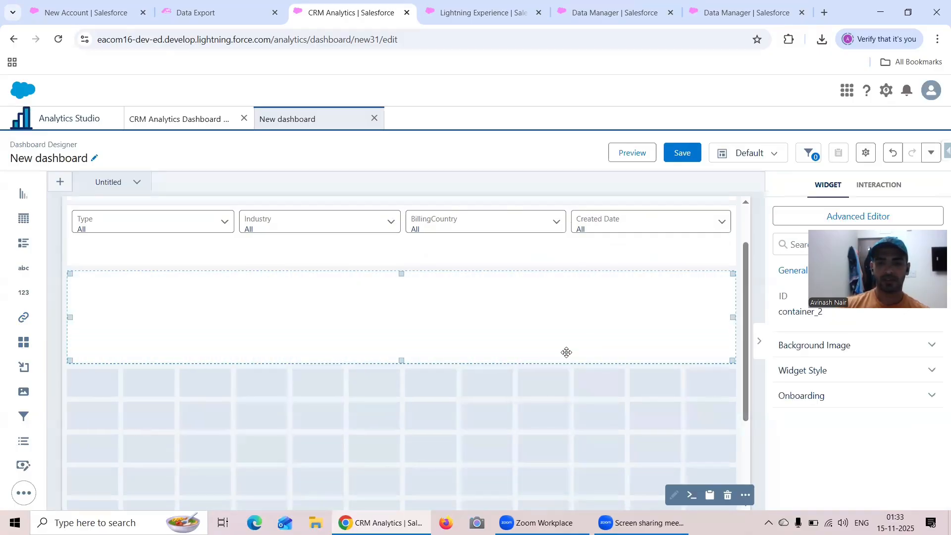
left_click_drag(403, 359, 403, 329)
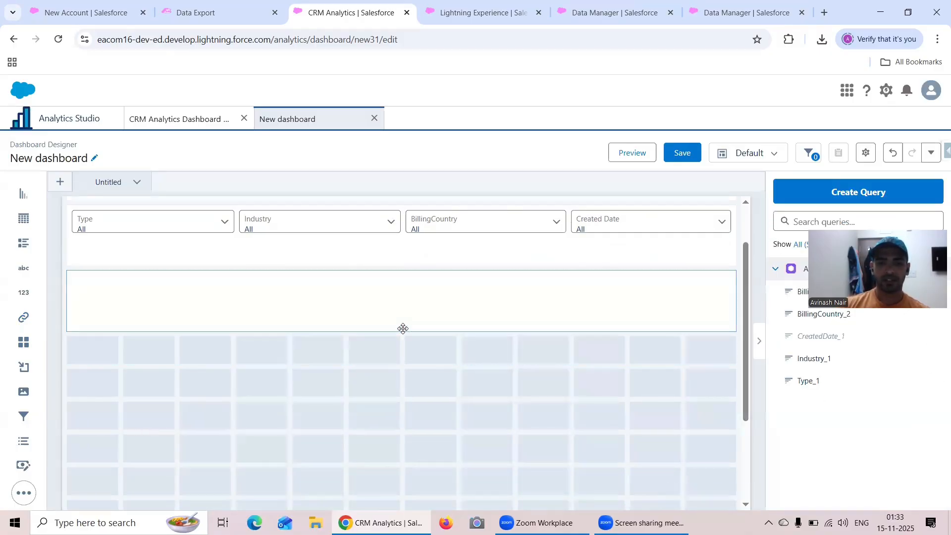
Add a number widget in the new container's first third from a row-count query labelled Total Account Records, and stretch it to the container's height
left_click_drag(22, 300, 257, 288)
left_click(201, 288)
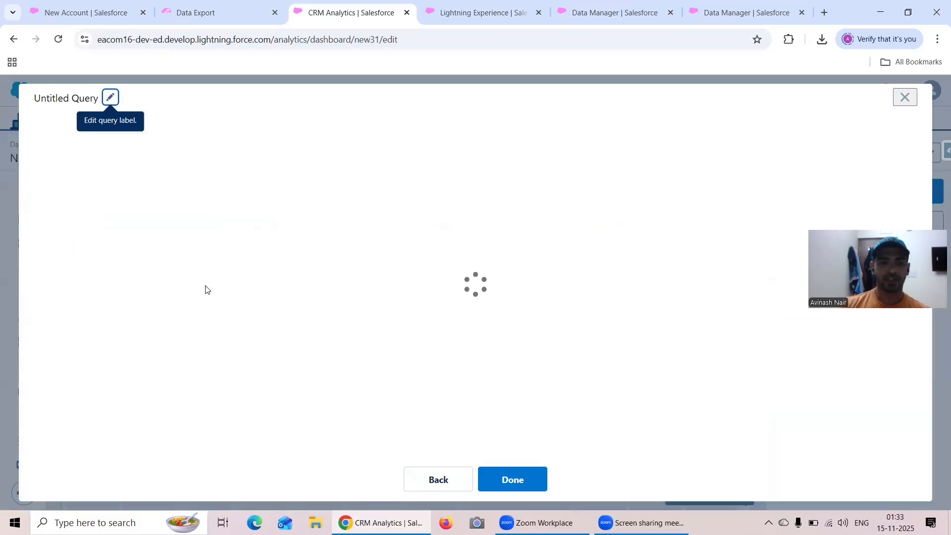
left_click(110, 97)
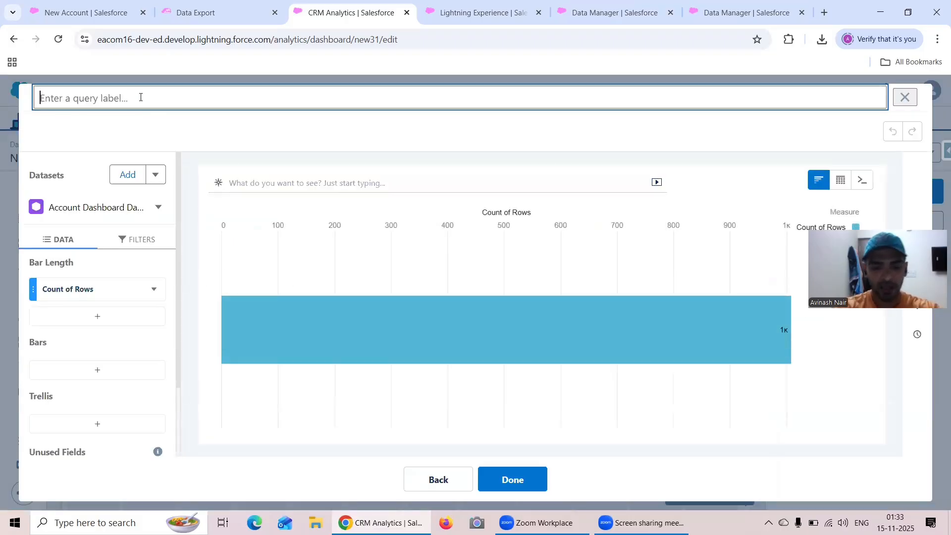
type("Count")
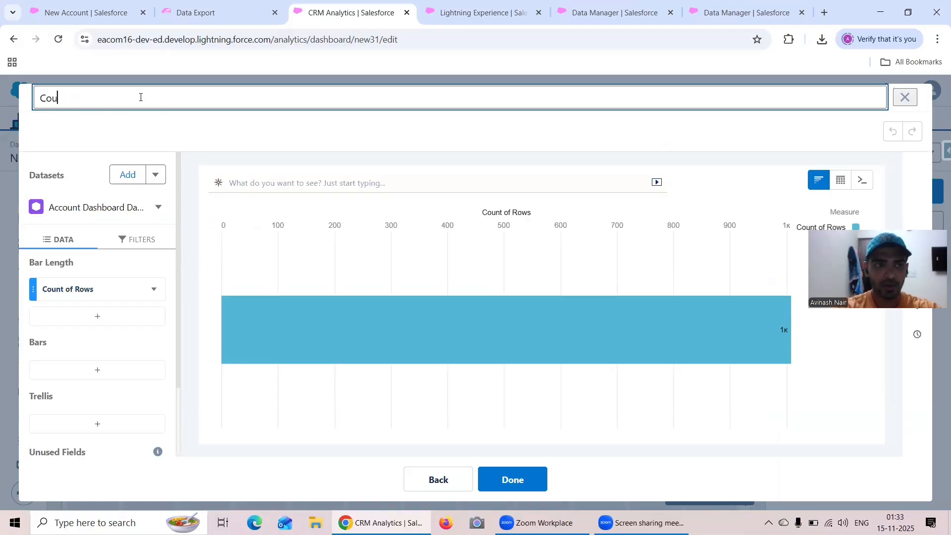
key("BackSpace")
key("BackSpace")
key("BackSpace")
type("Total Account")
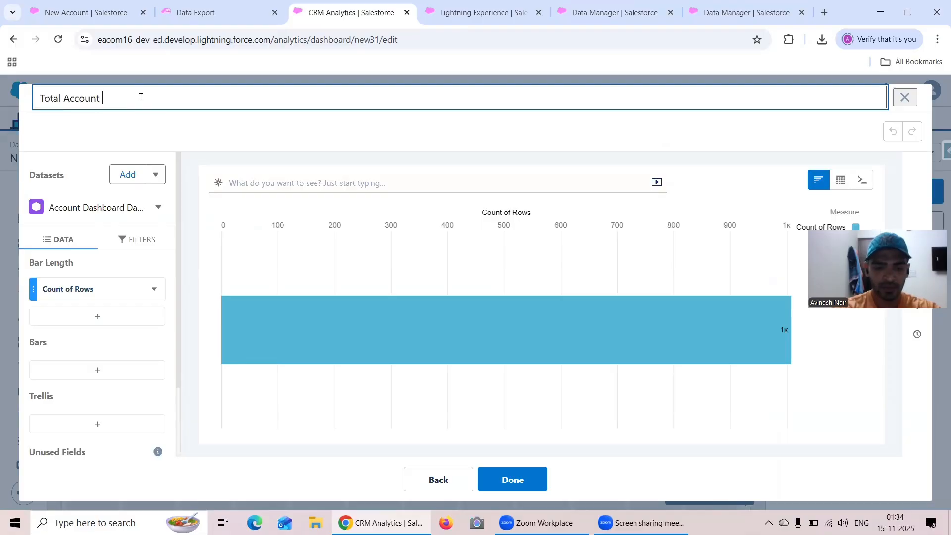
type(" Records")
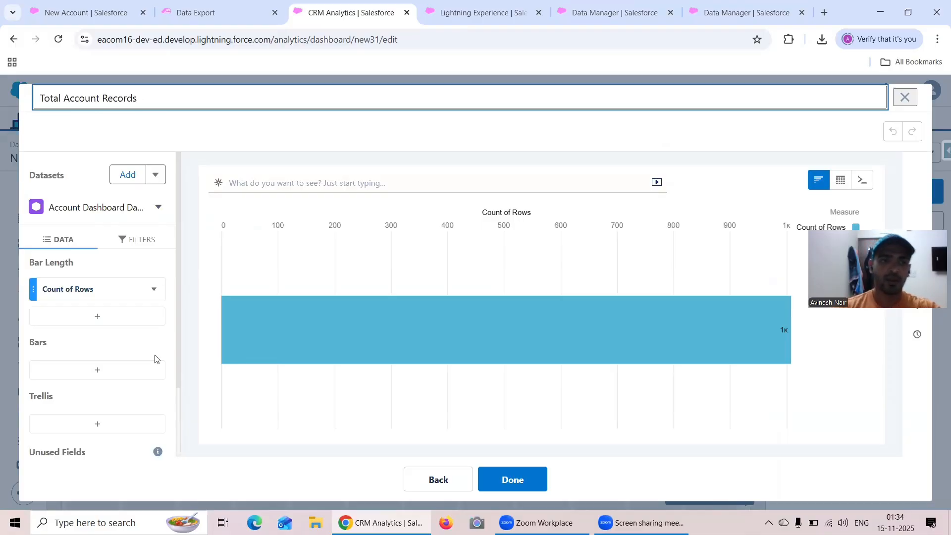
left_click(523, 475)
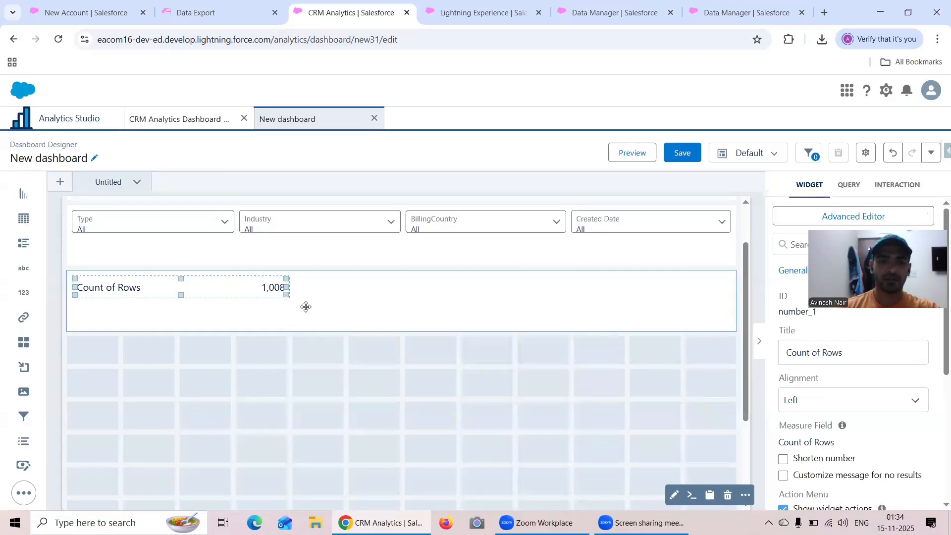
left_click_drag(180, 298, 181, 312)
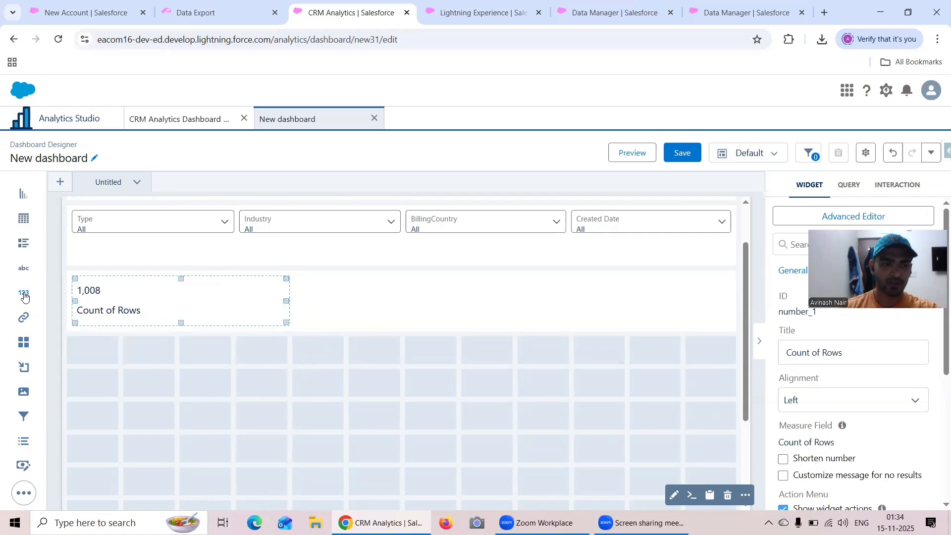
Add a second full-height number widget beside the row count, created from the sum of Annual Revenue with the query label Sum of Annual Revenue
left_click_drag(24, 296, 471, 285)
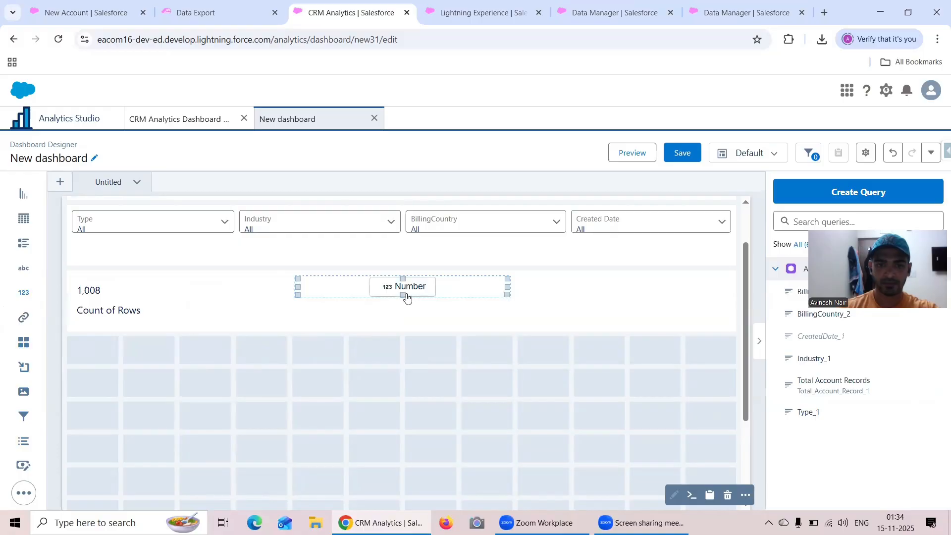
left_click_drag(406, 296, 406, 322)
left_click(405, 301)
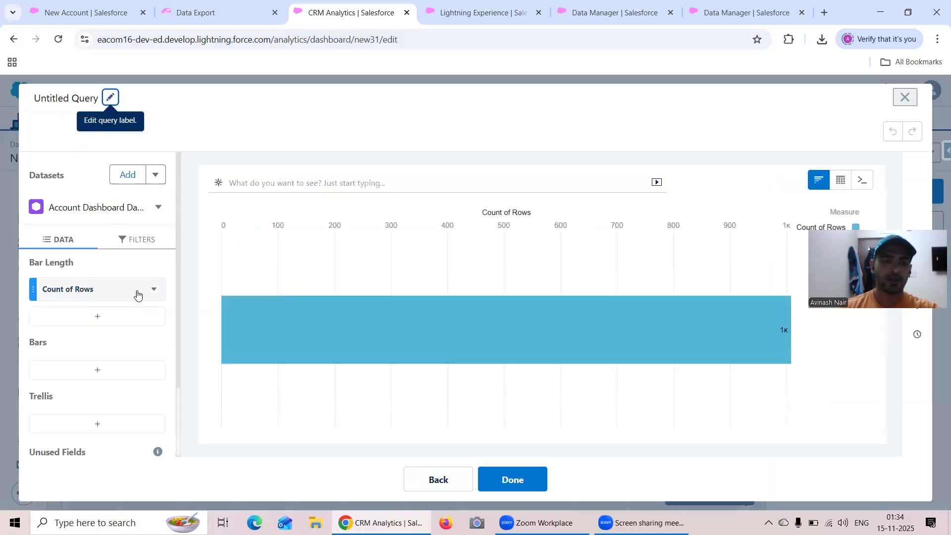
left_click(112, 290)
left_click(193, 350)
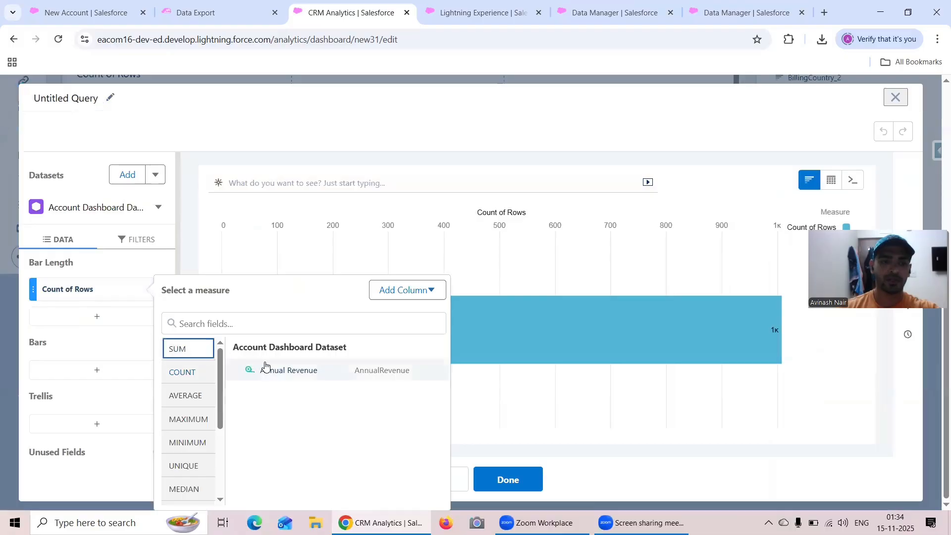
left_click(281, 377)
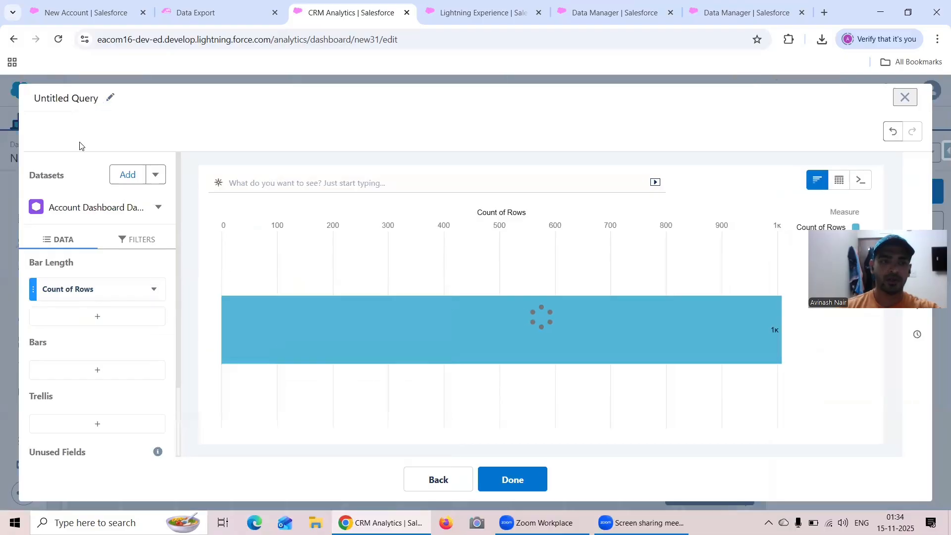
left_click(111, 98)
type("Sum")
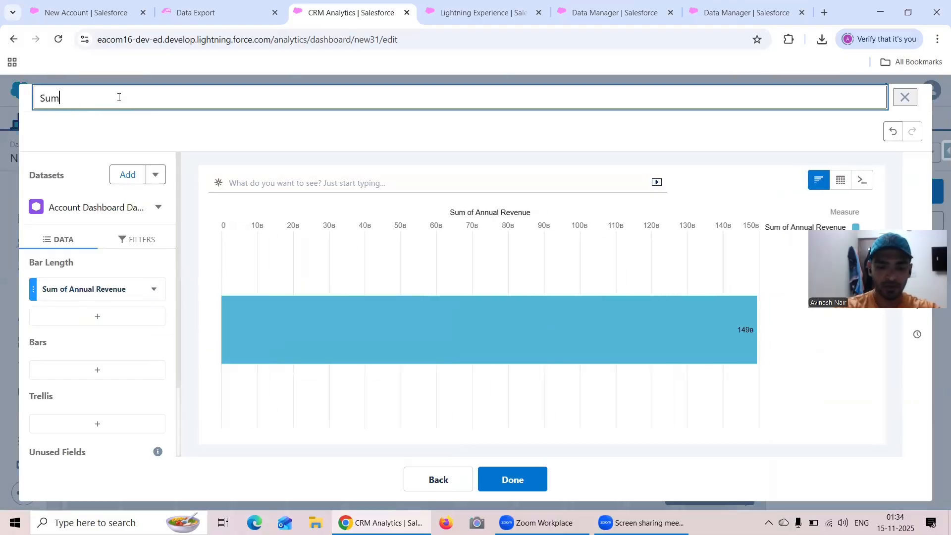
type(" of Annual")
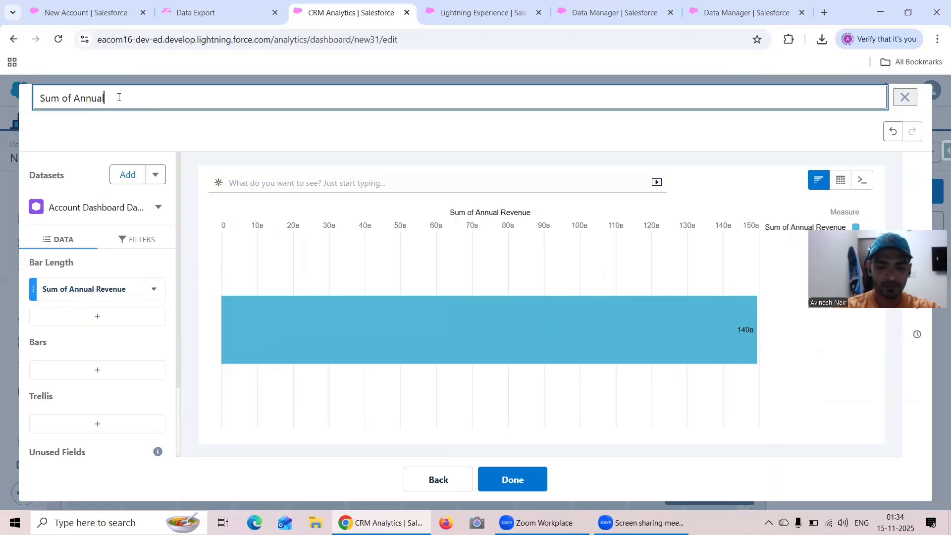
type(" Revenue")
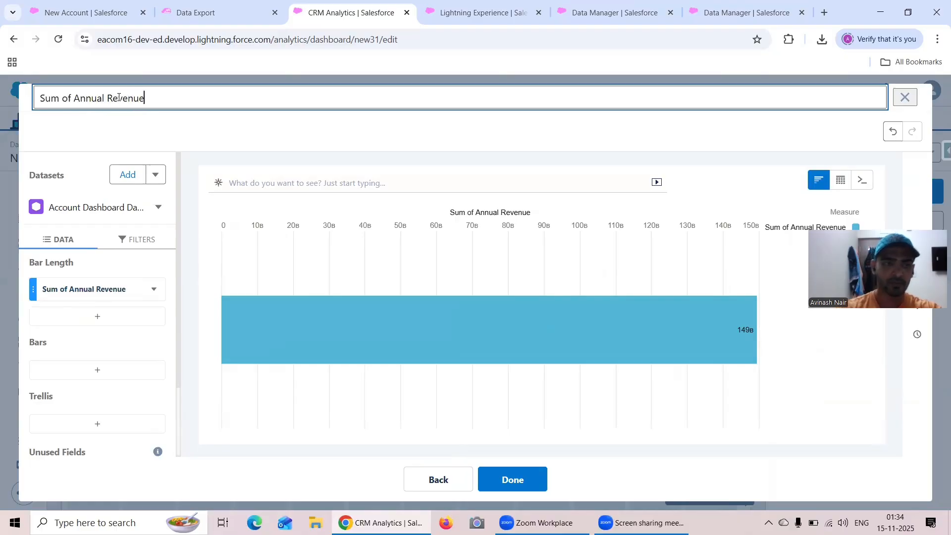
left_click(533, 492)
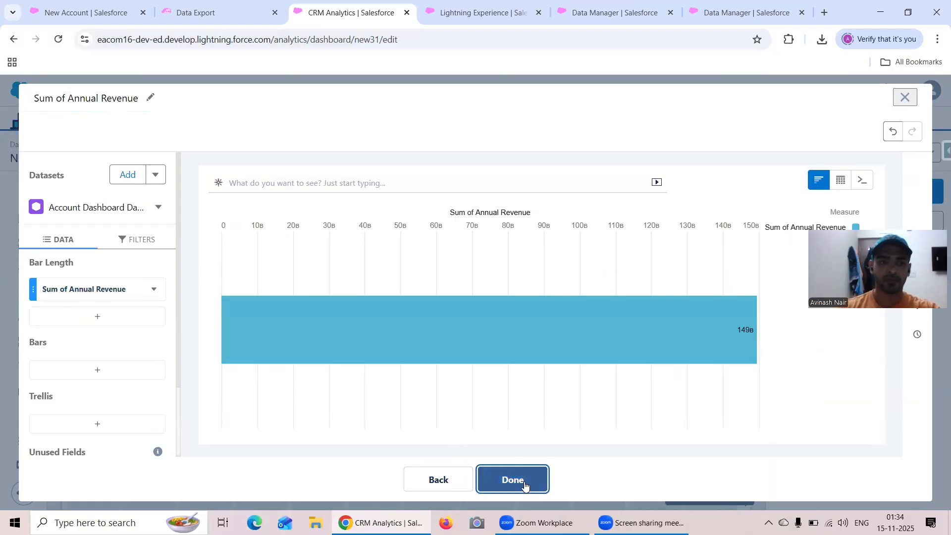
Set the alignment of the Count of Rows and Sum of Annual Revenue number widgets to Center
left_click(172, 302)
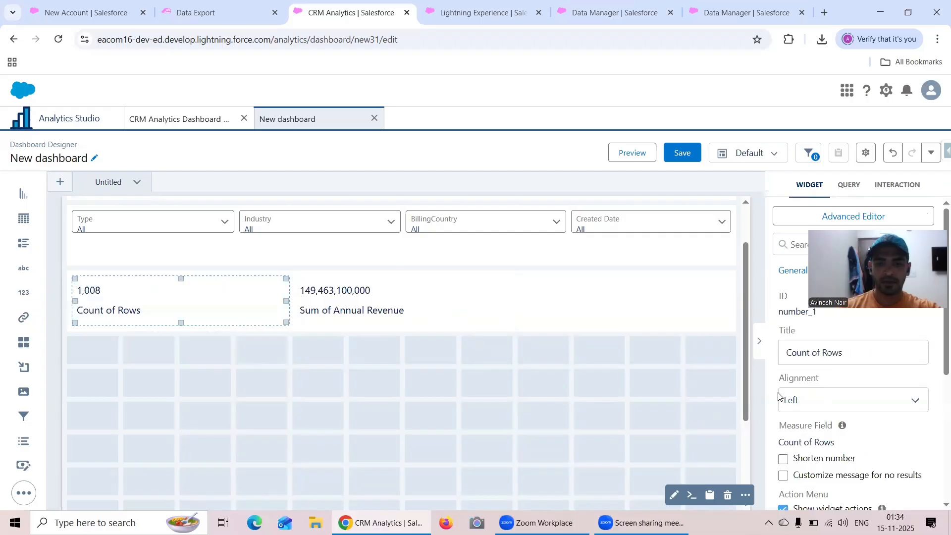
left_click(819, 410)
left_click(817, 442)
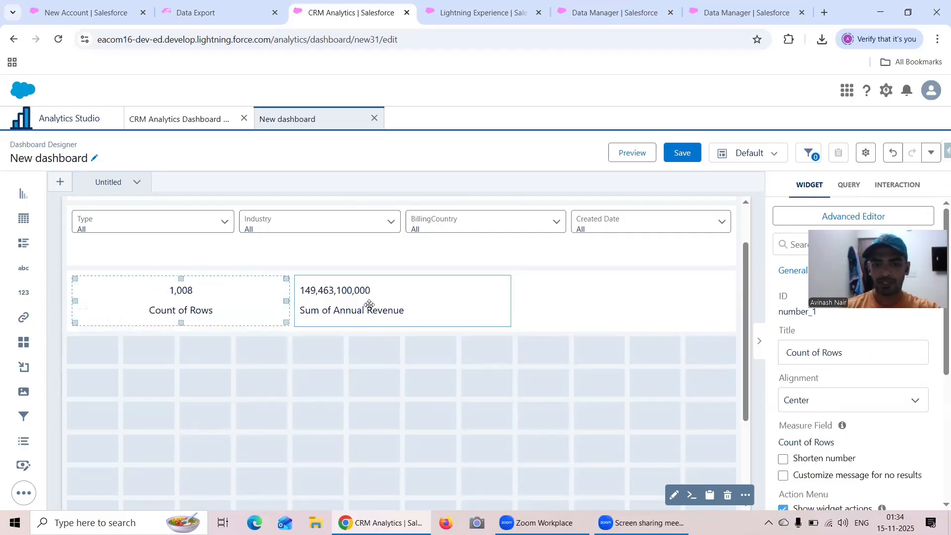
left_click(368, 307)
left_click(827, 401)
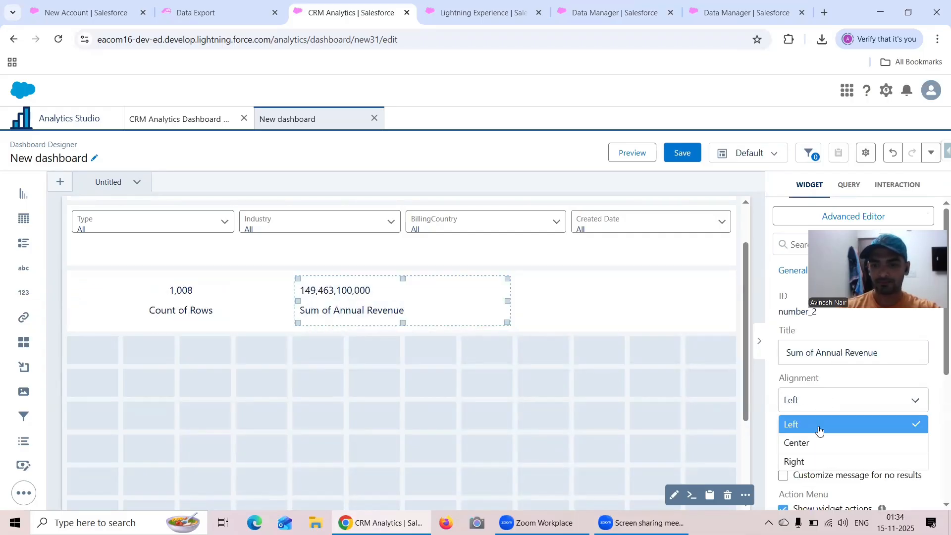
left_click(817, 441)
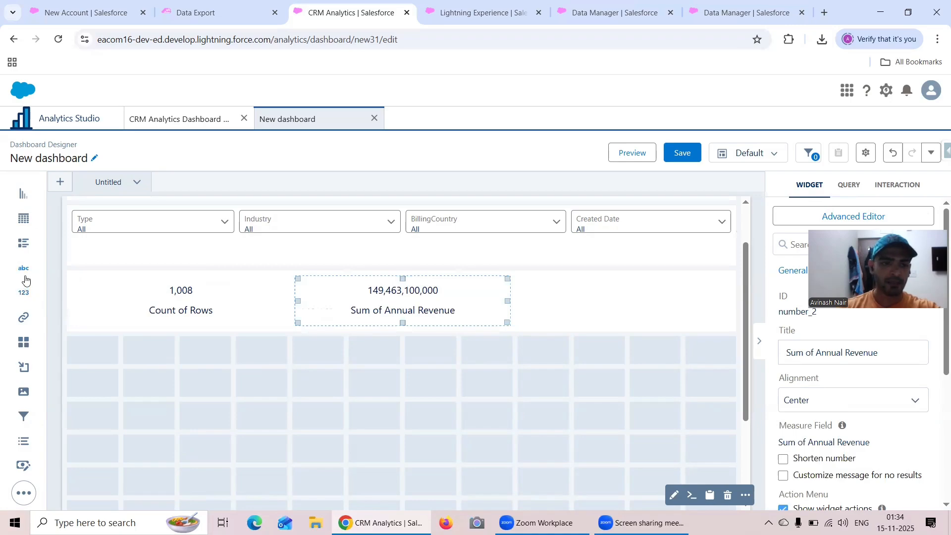
left_click_drag(25, 276, 565, 300)
left_click_drag(667, 289, 693, 290)
mouse_move(623, 296)
left_mouse_down()
mouse_move(624, 311)
mouse_move(609, 305)
left_mouse_up()
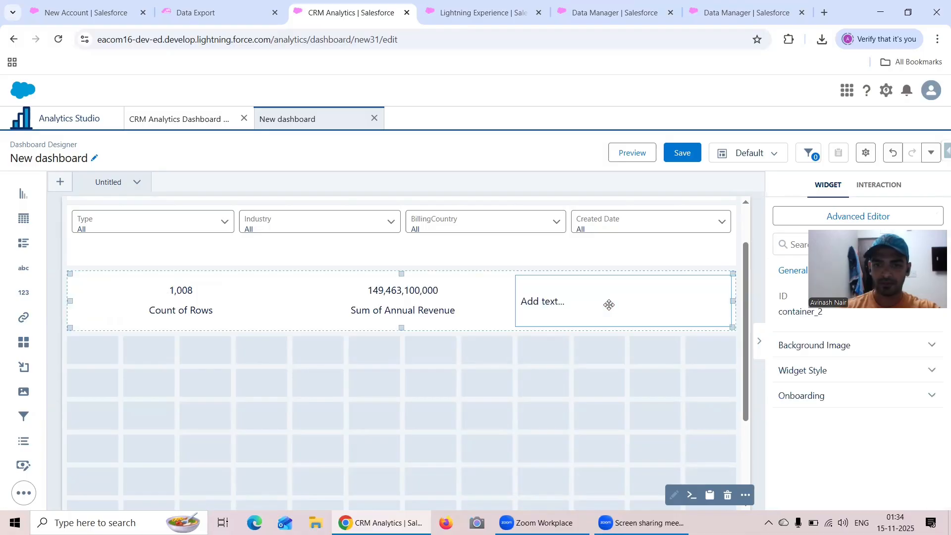
left_click(579, 309)
left_click(898, 151)
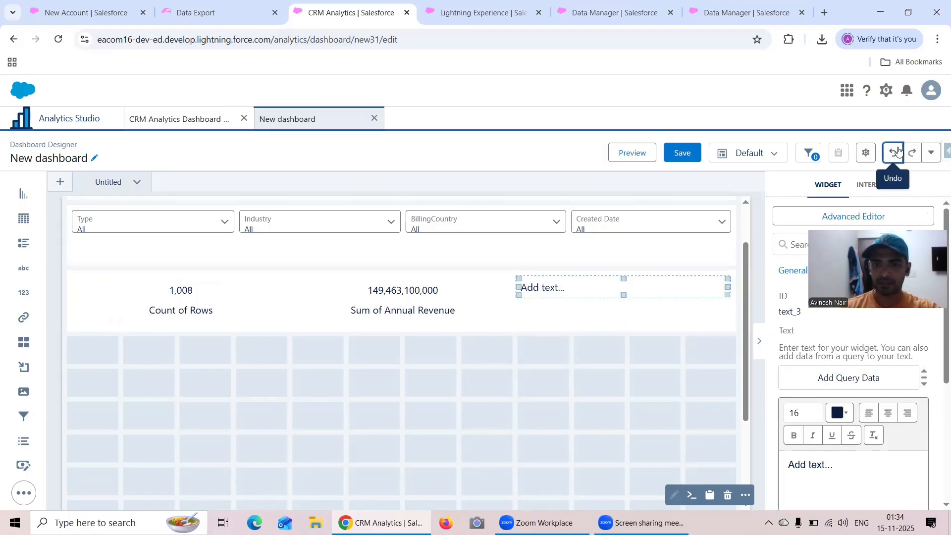
left_click(894, 153)
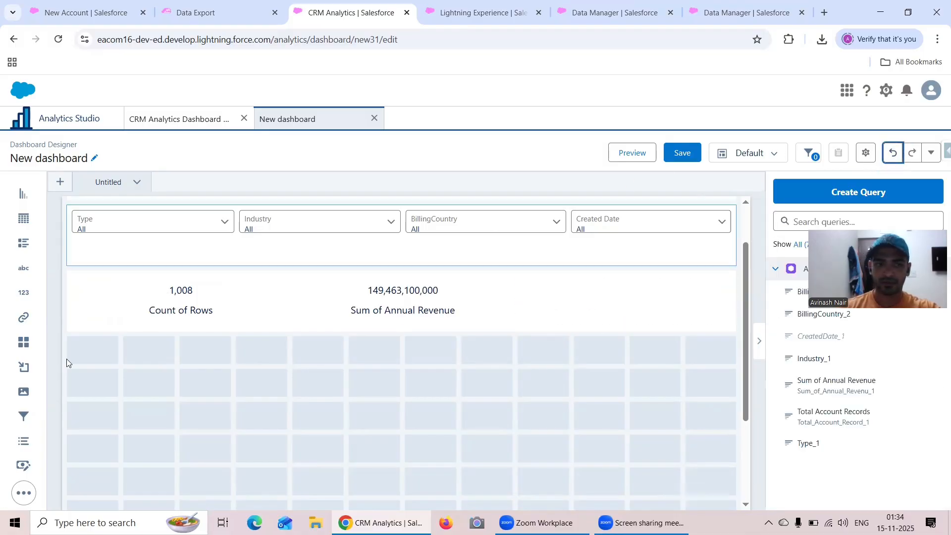
Add a third number widget in the container's last third at full height and label its query Average of Annual Revenue
left_click_drag(23, 295, 679, 285)
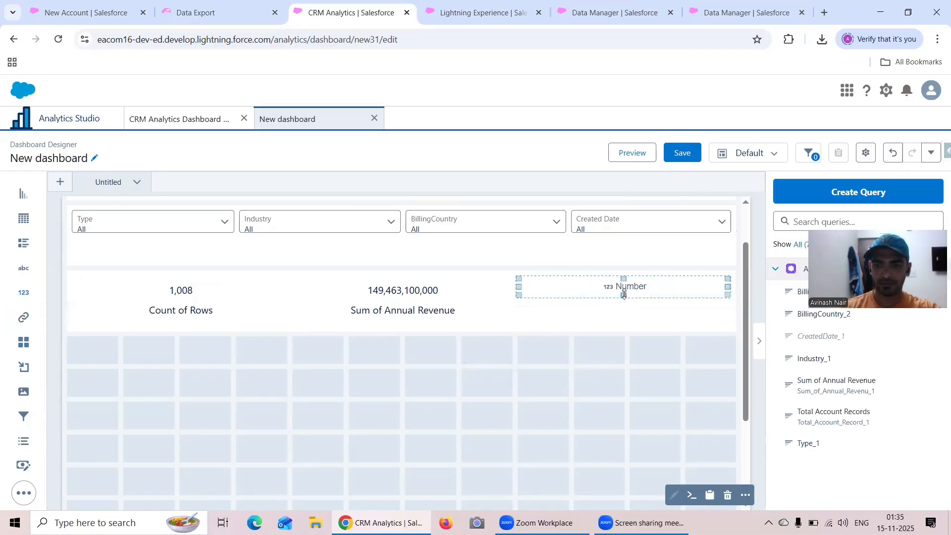
left_click(623, 301)
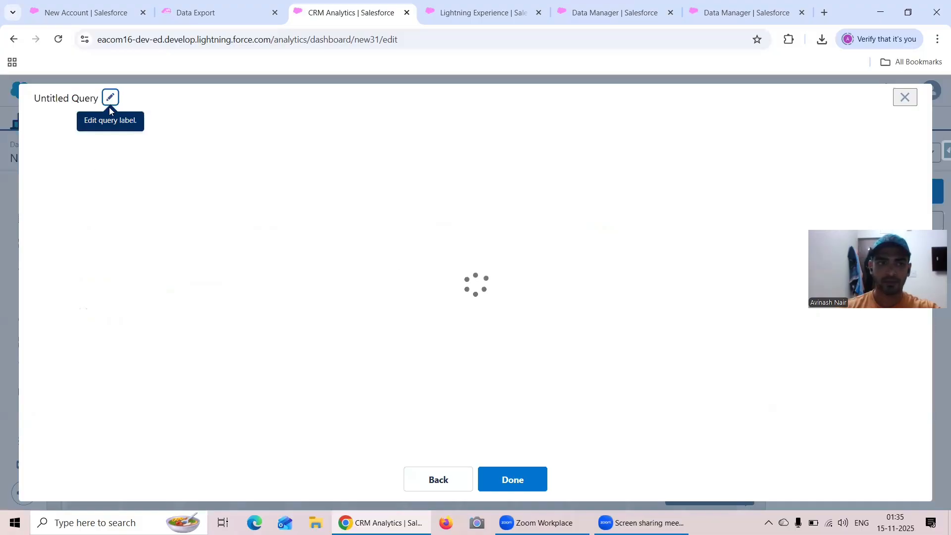
left_click(110, 98)
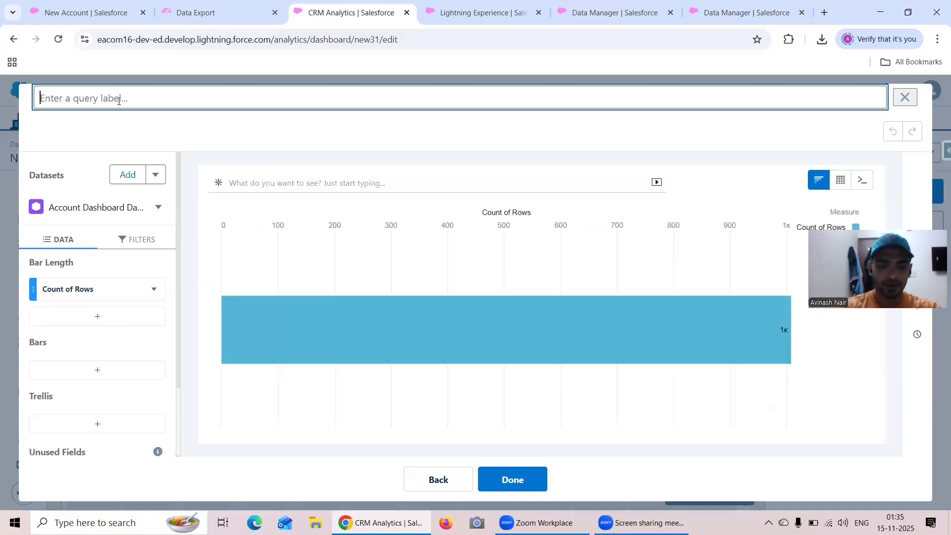
type("Average of Annual R")
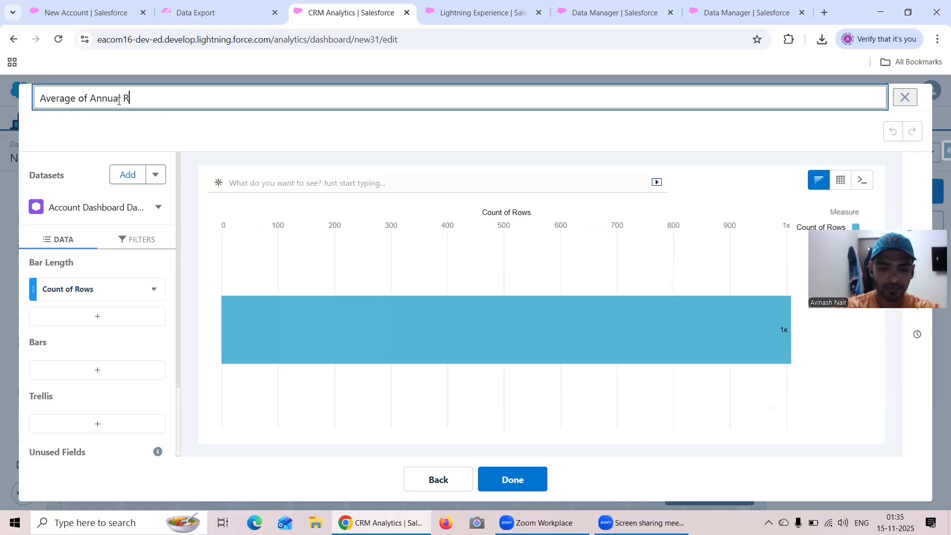
type("evenue")
key("Return")
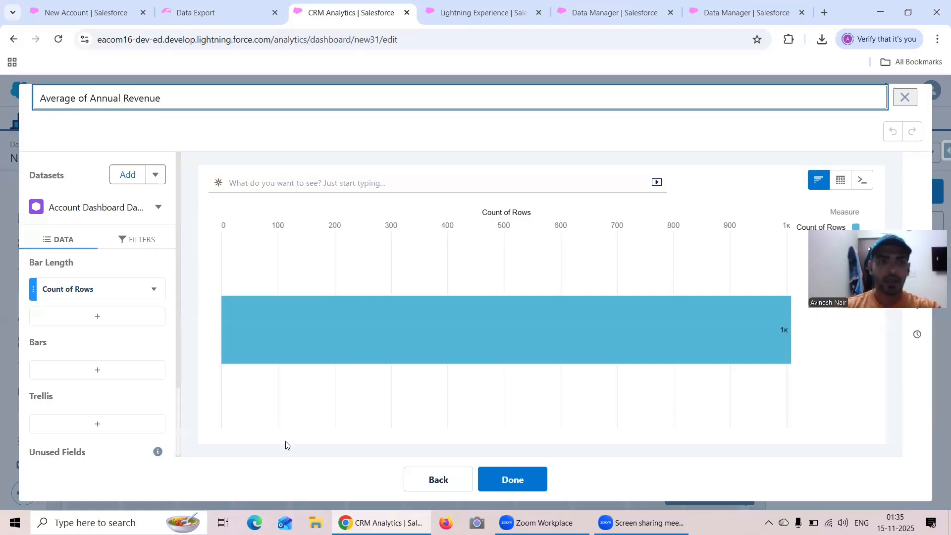
Set the third number's measure to the average of Annual Revenue, finish the query and center-align the widget
left_click(81, 293)
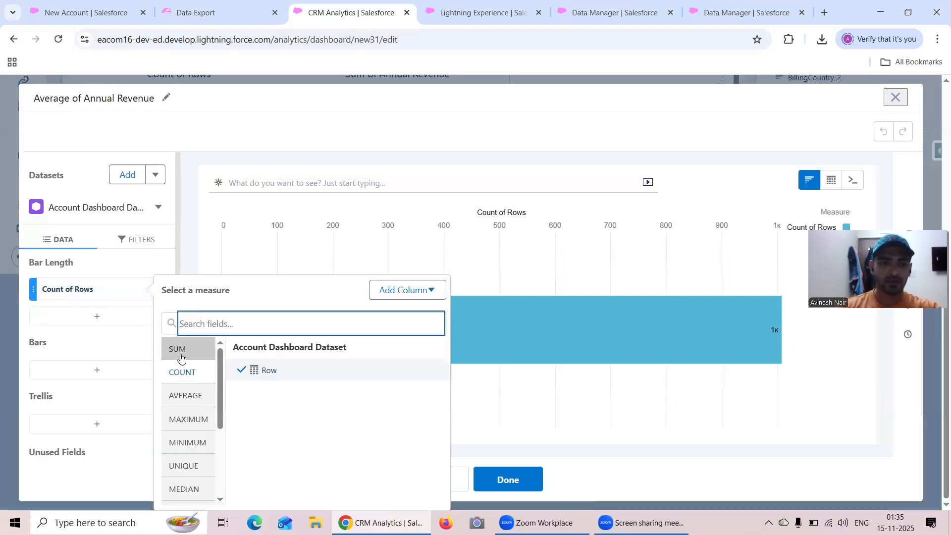
left_click(184, 395)
left_click(259, 375)
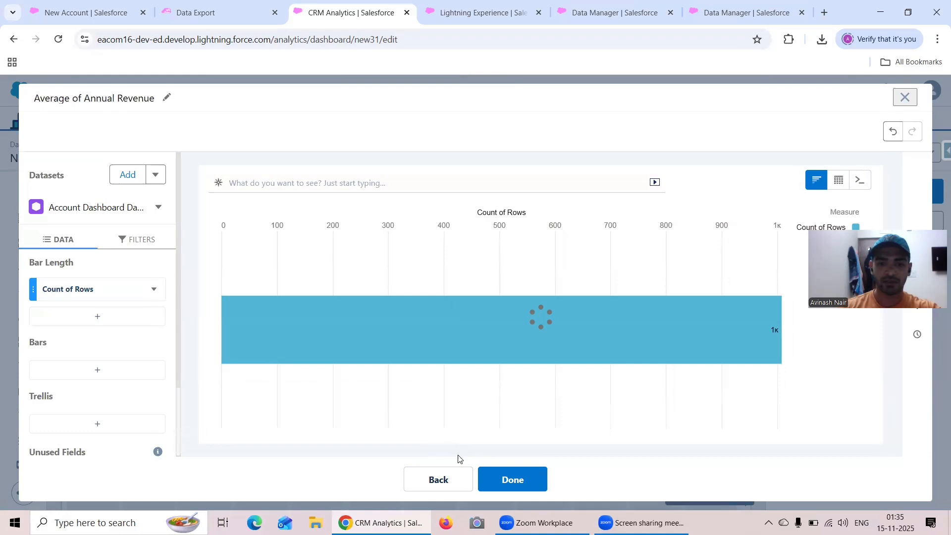
left_click(514, 477)
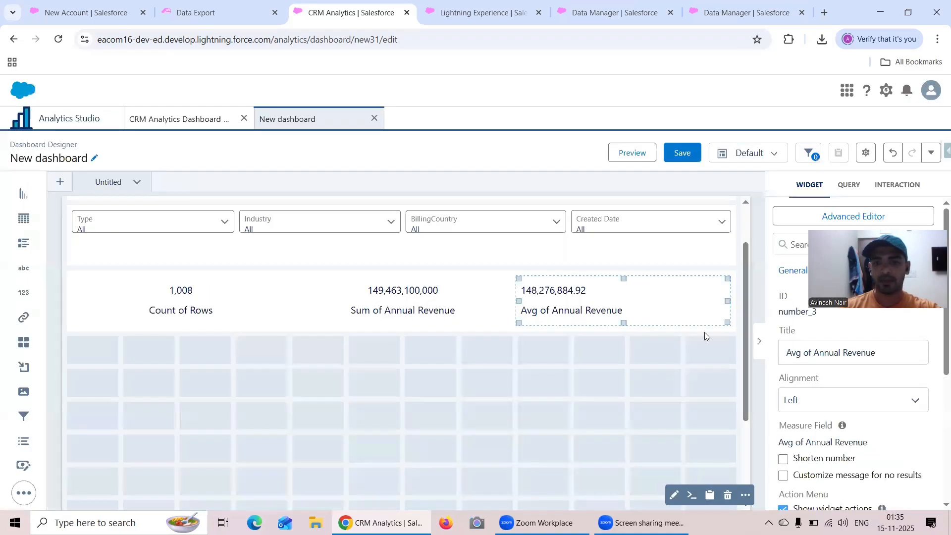
left_click(814, 401)
left_click(815, 446)
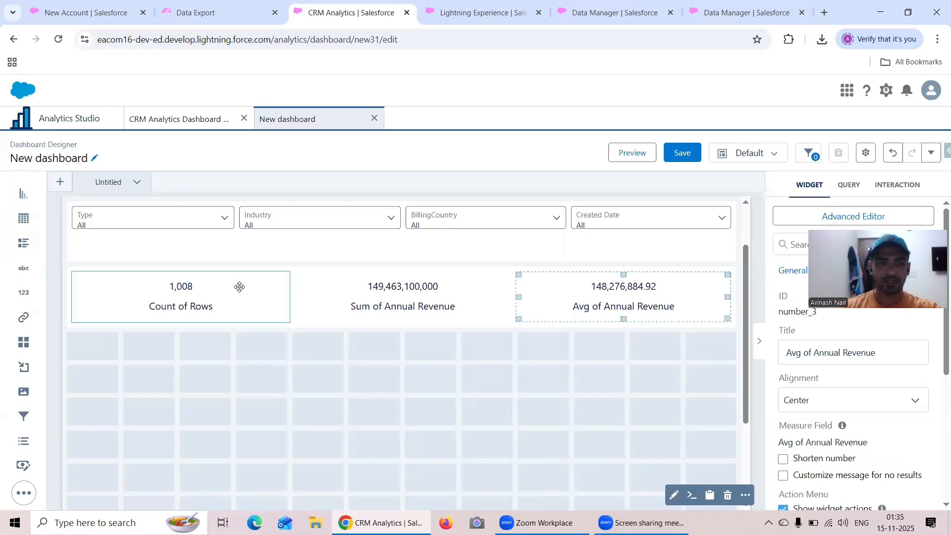
Add a chart widget below the number container at the dashboard's first column and widen it to six columns
scroll(240, 284, "down", 1)
left_click_drag(158, 306, 102, 351)
left_click_drag(227, 320, 347, 327)
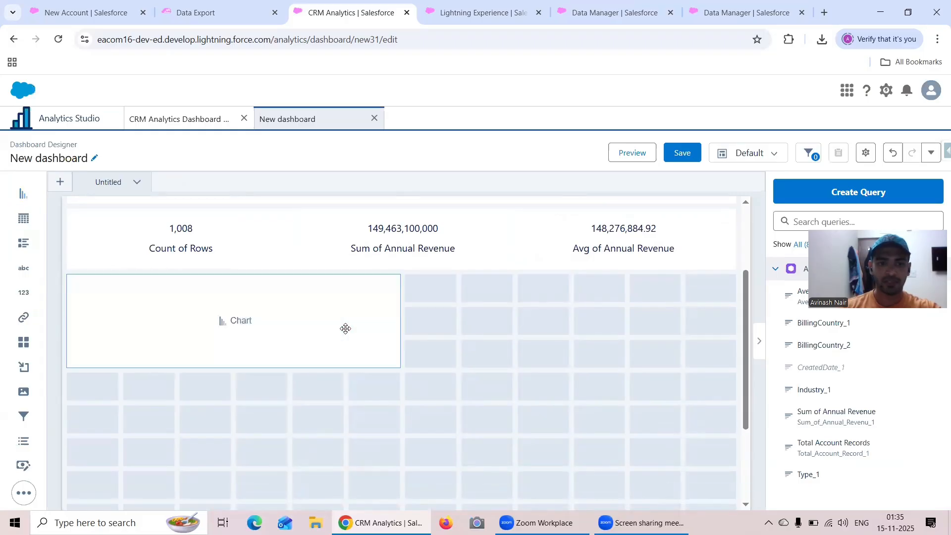
Extend the first chart widget to four rows tall and label its query Industry
left_click_drag(221, 318, 234, 380)
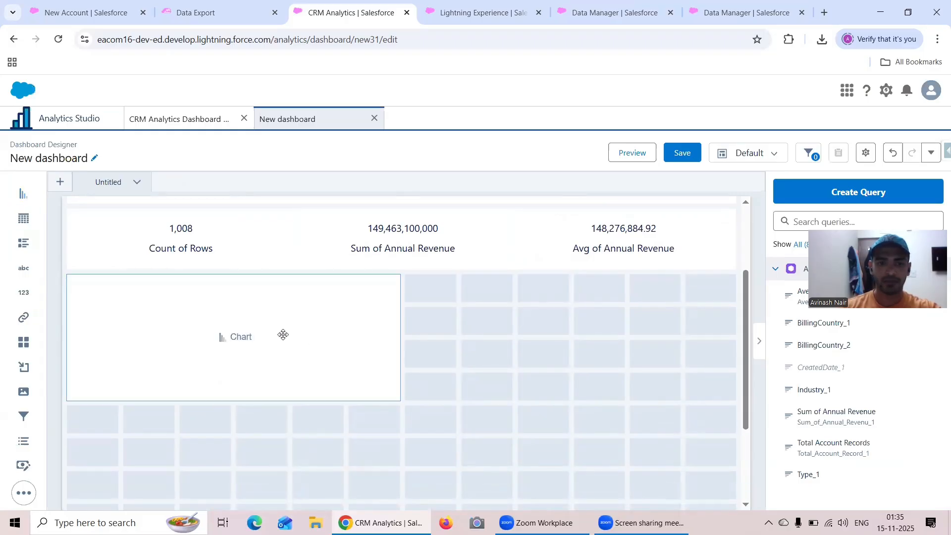
left_click(241, 337)
left_click(109, 97)
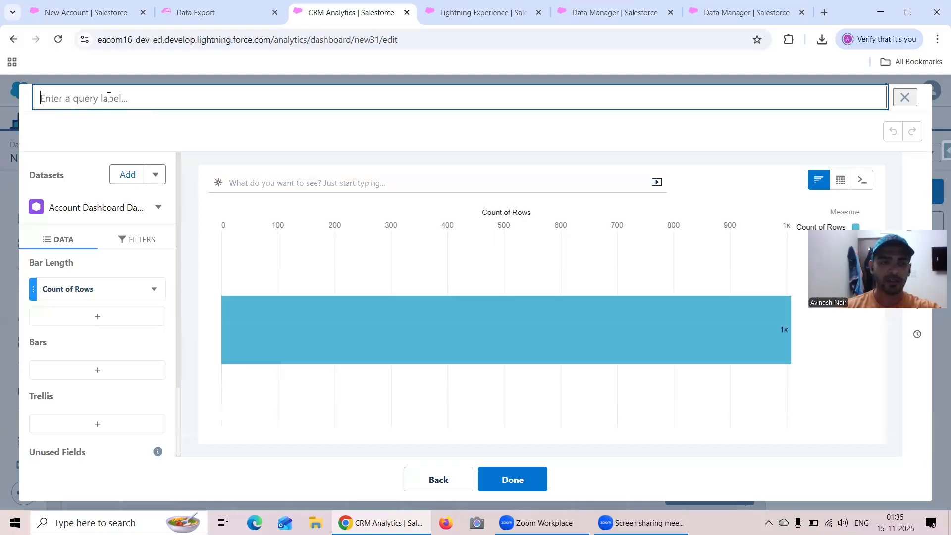
type("Industry")
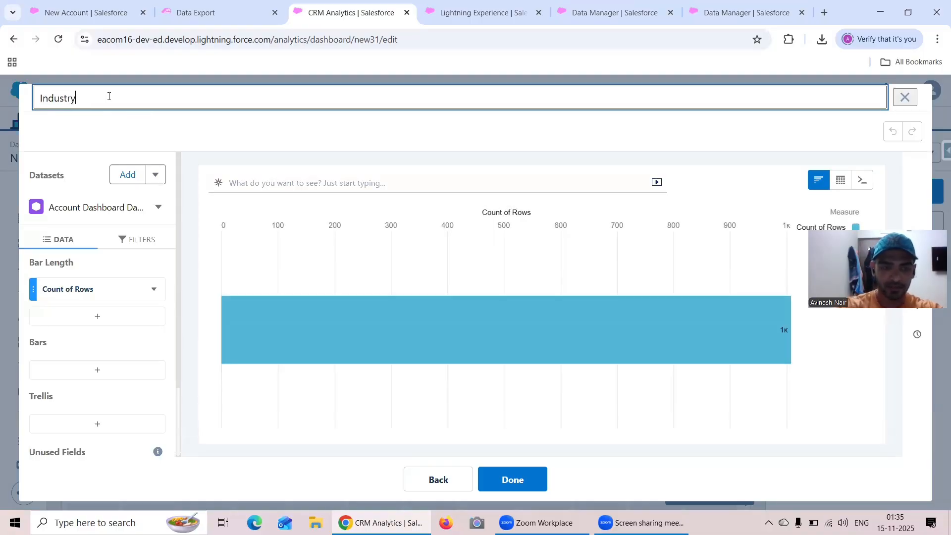
Group the first chart's bars by Industry and finish the query
left_click(97, 376)
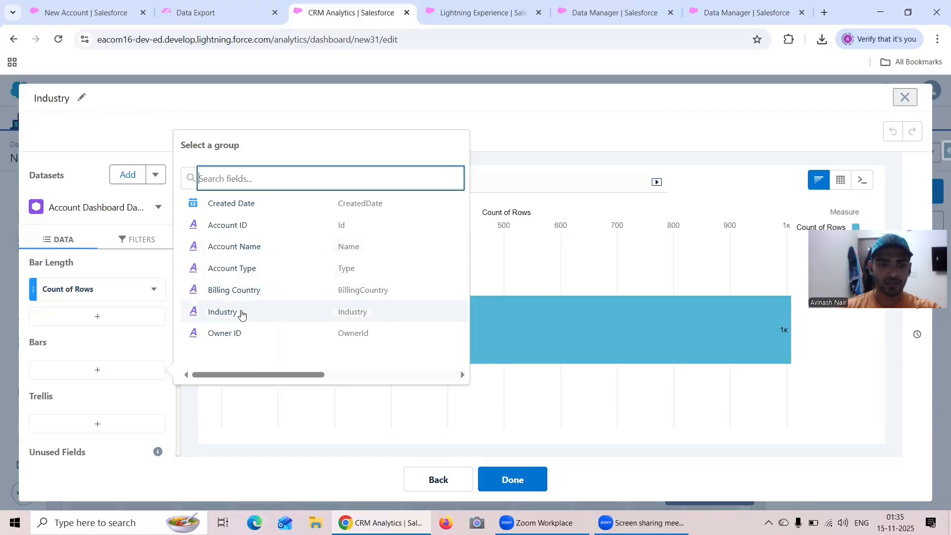
left_click(242, 312)
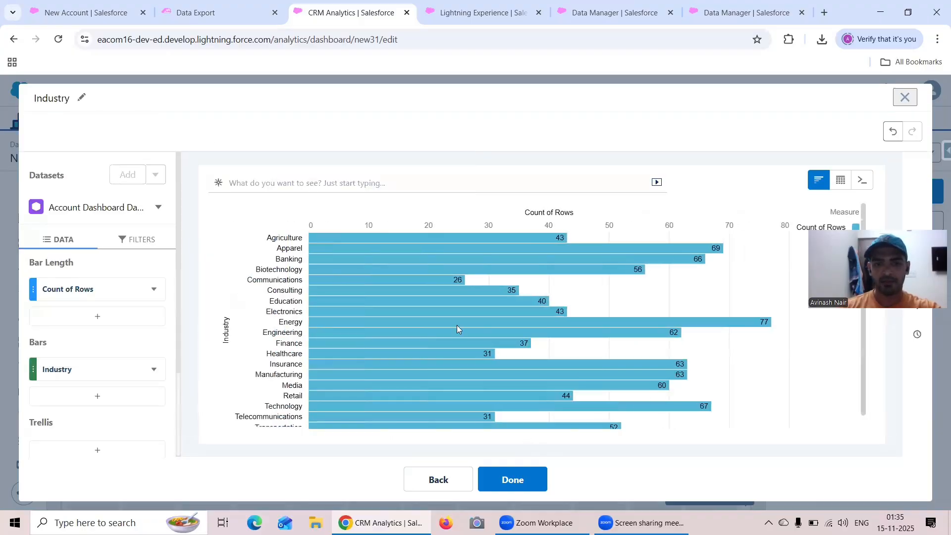
left_click(516, 475)
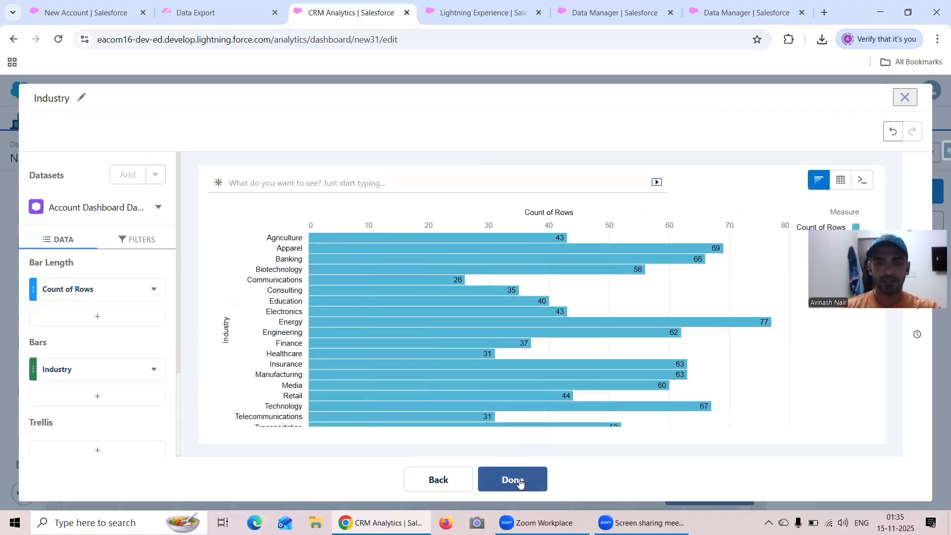
left_click(520, 483)
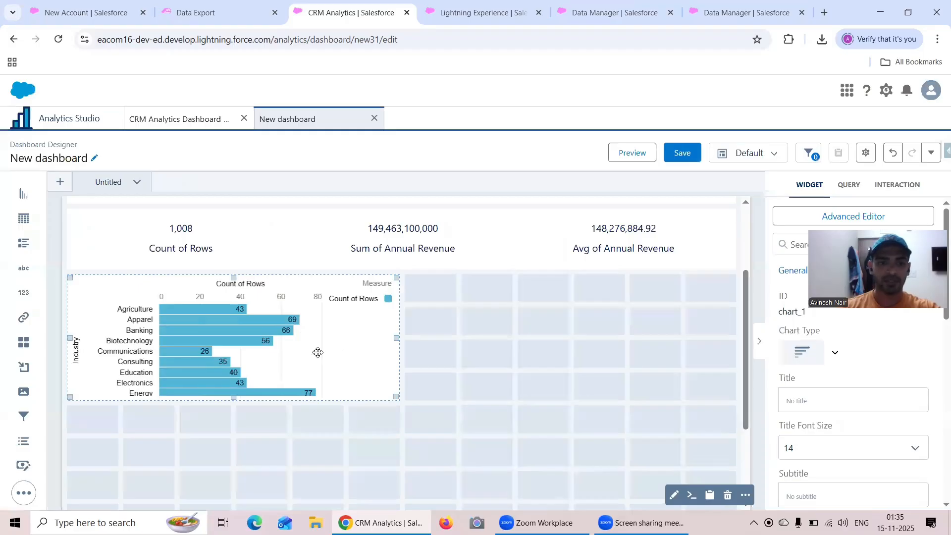
Add a second chart widget beside the Industry chart, six columns wide and four rows tall
left_click_drag(23, 198, 421, 324)
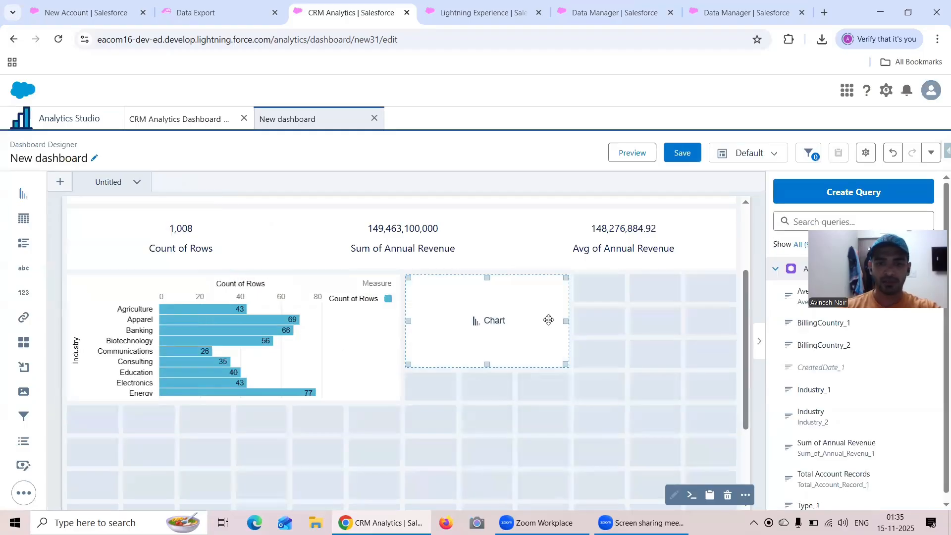
left_click_drag(565, 320, 709, 325)
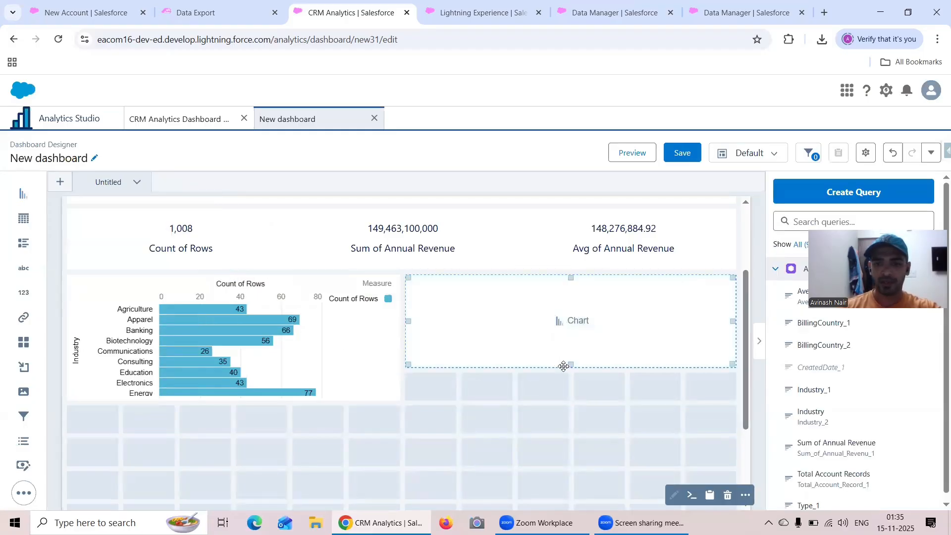
left_click_drag(574, 366, 572, 375)
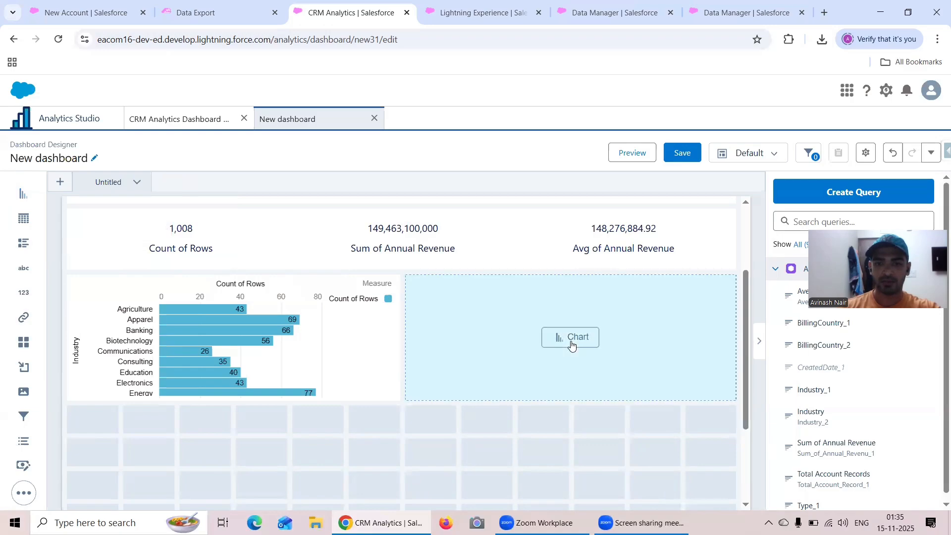
Label the second chart's query Account Type and group its bars by Account Type
left_click(573, 341)
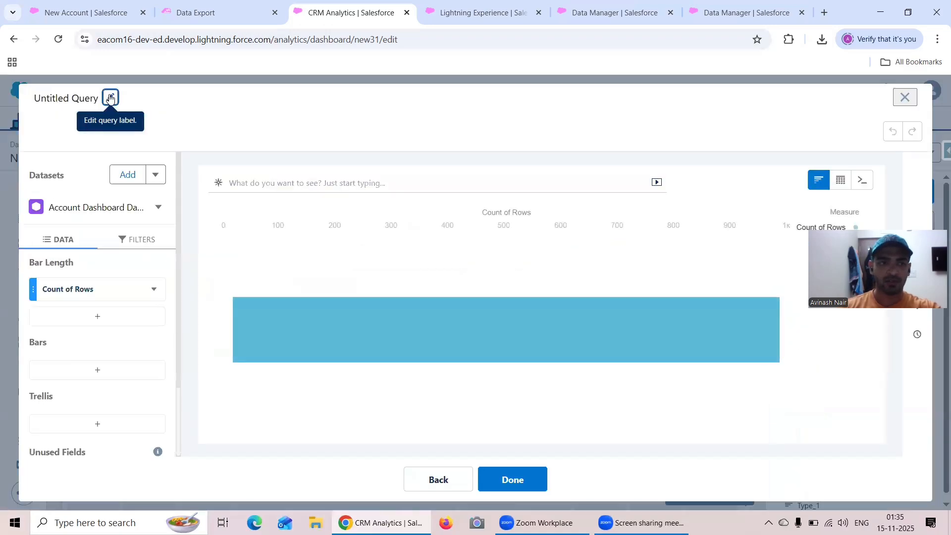
left_click(110, 97)
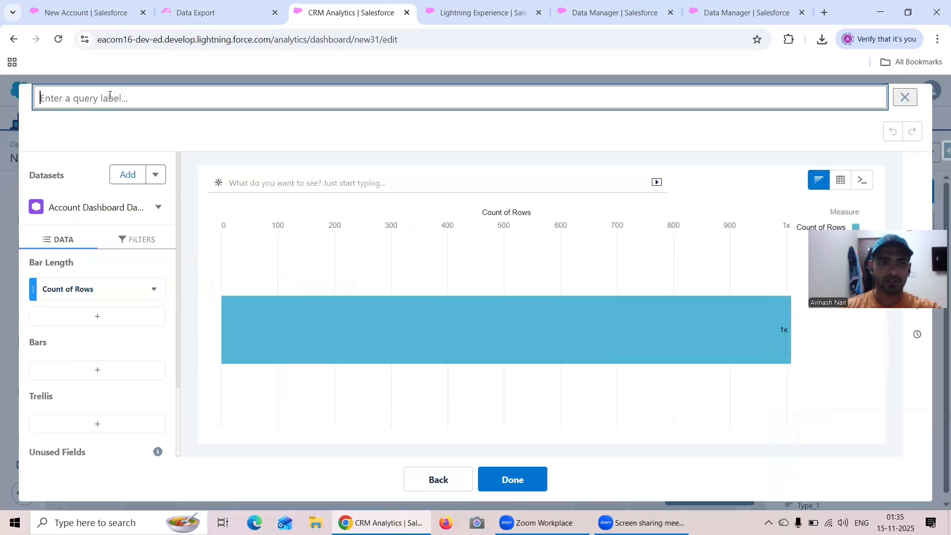
type("Account T")
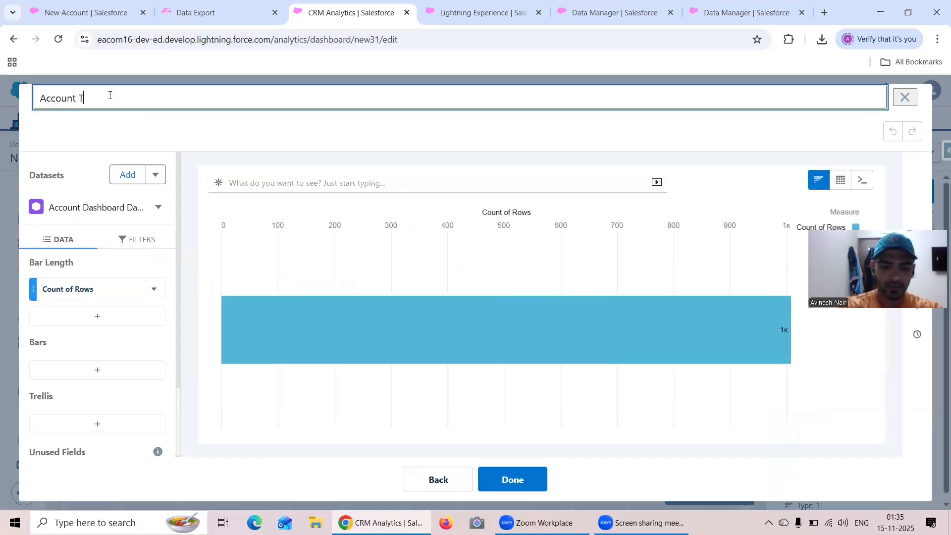
type("ype")
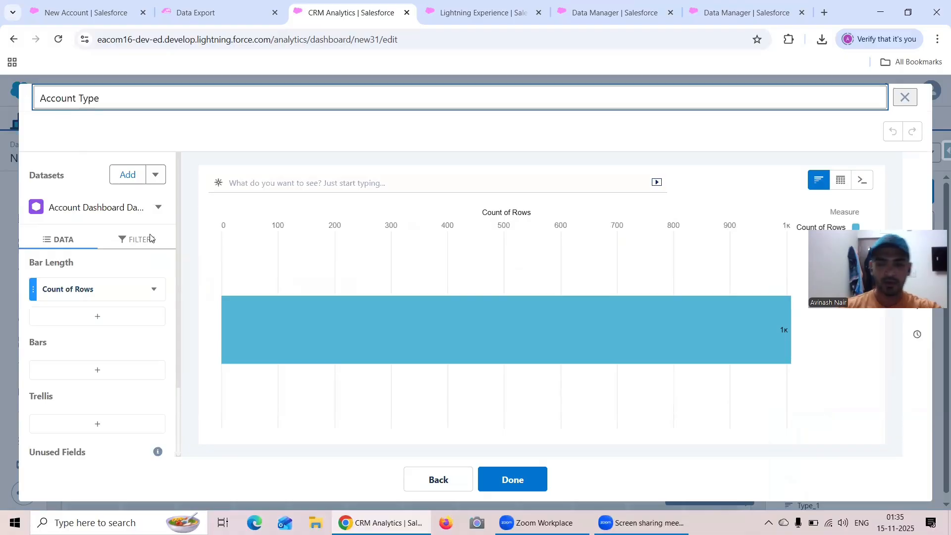
left_click(98, 369)
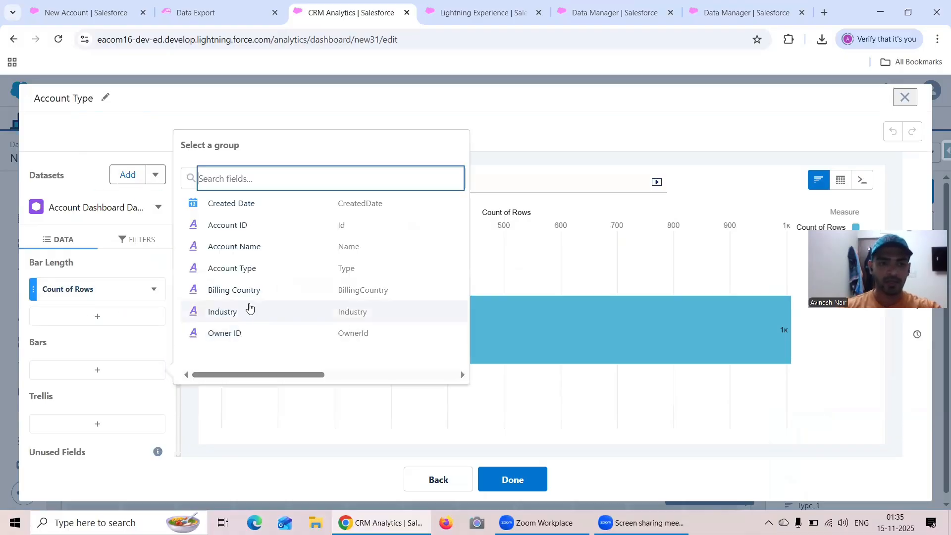
left_click(254, 271)
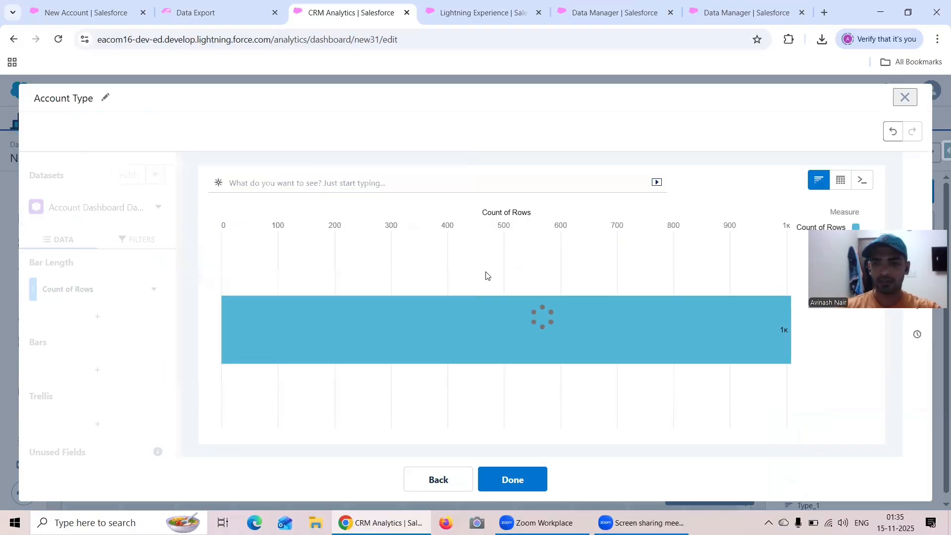
Change the Account Type chart to the suggested treemap and finish the query
left_click_drag(886, 416, 878, 427)
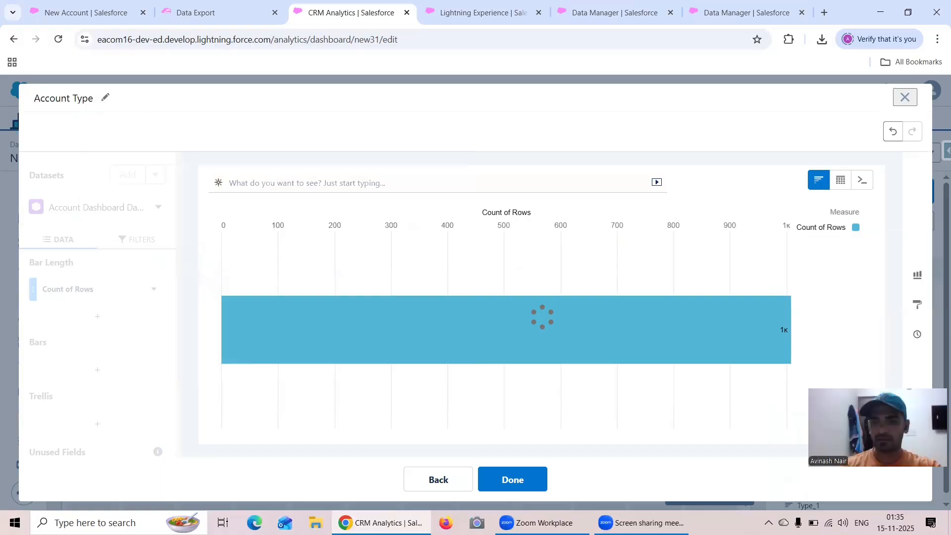
left_click(917, 276)
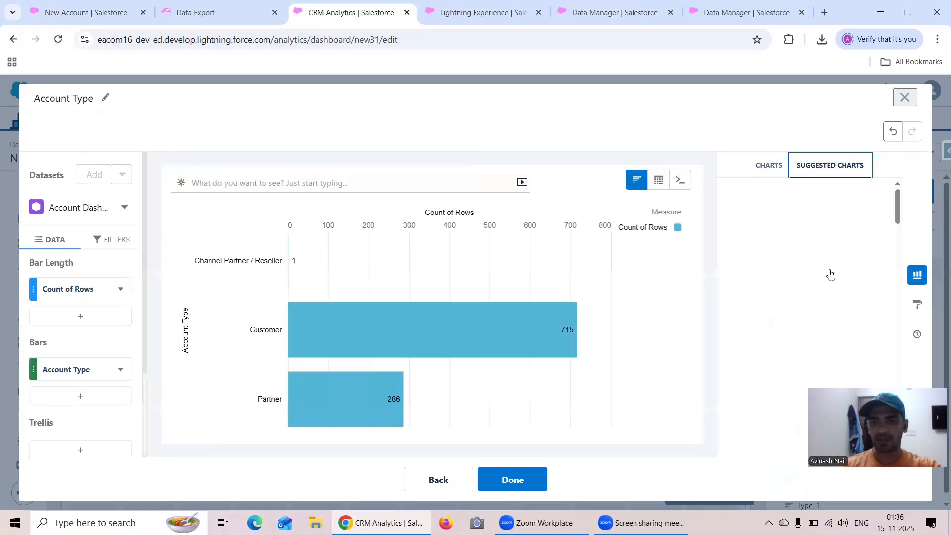
scroll(817, 273, "down", 5)
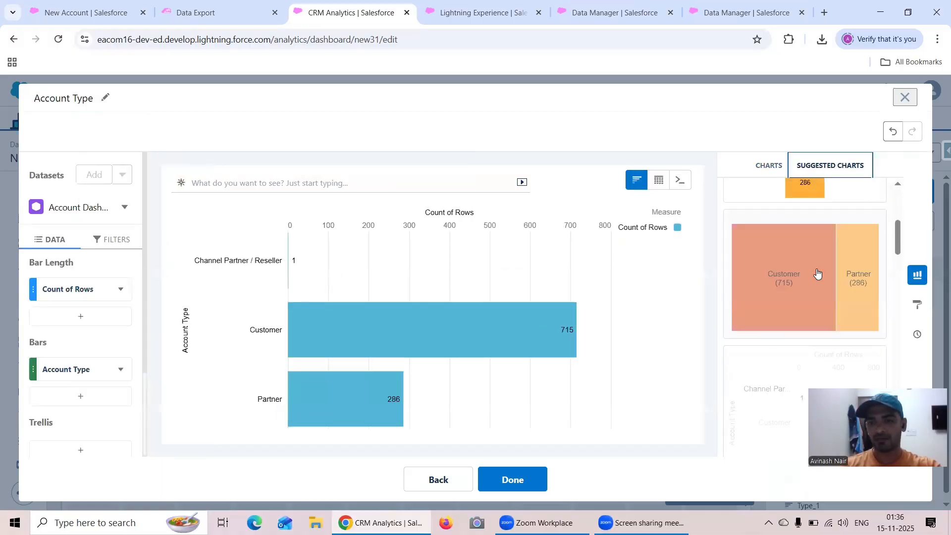
scroll(818, 274, "down", 5)
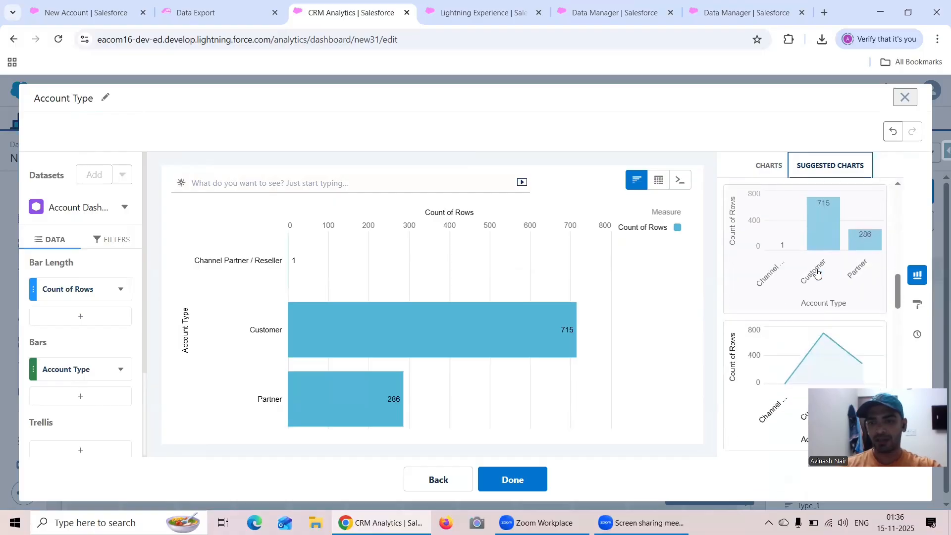
scroll(817, 273, "down", 5)
scroll(817, 273, "down", 5)
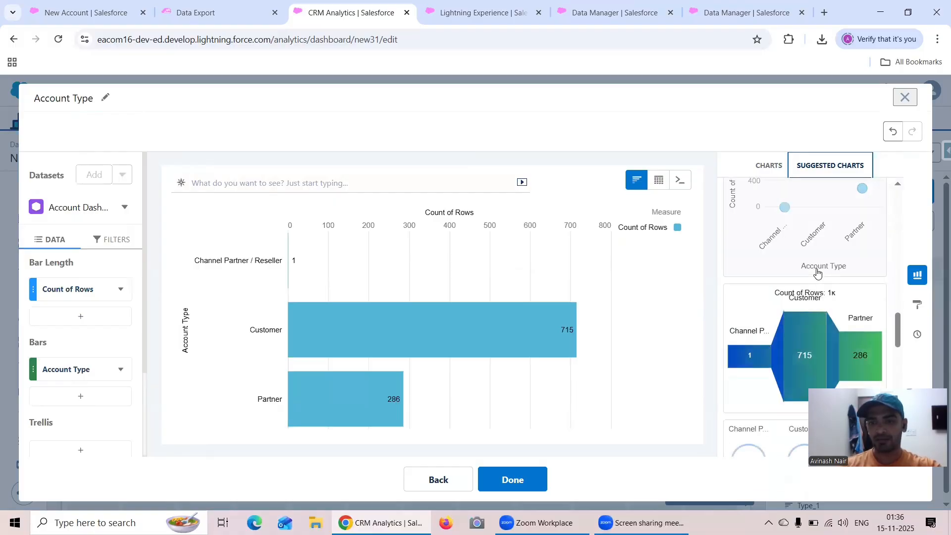
scroll(814, 274, "down", 5)
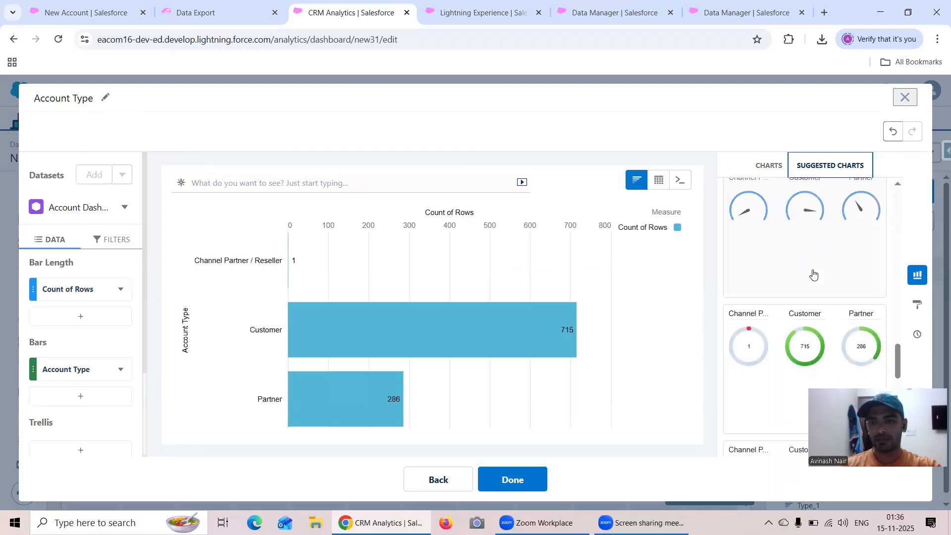
scroll(814, 274, "down", 1)
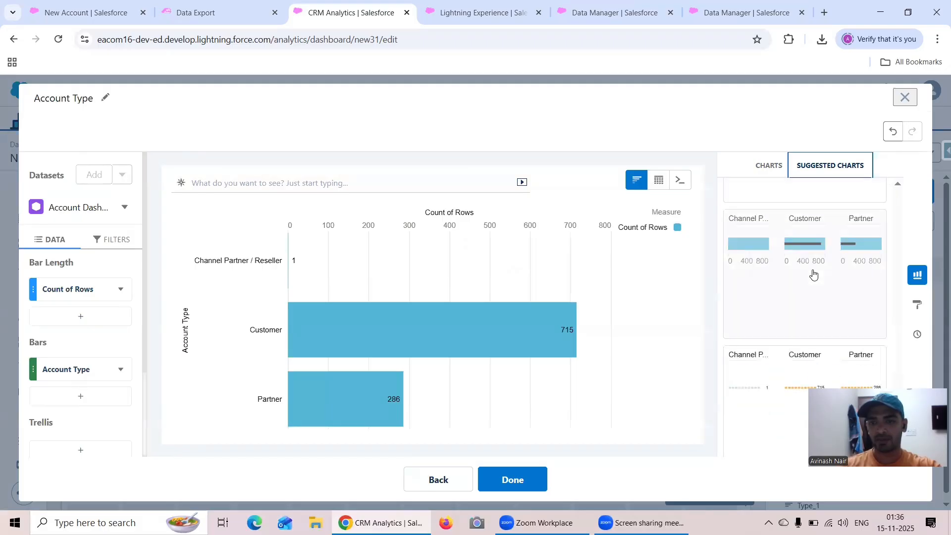
scroll(814, 273, "up", 8)
scroll(814, 274, "up", 8)
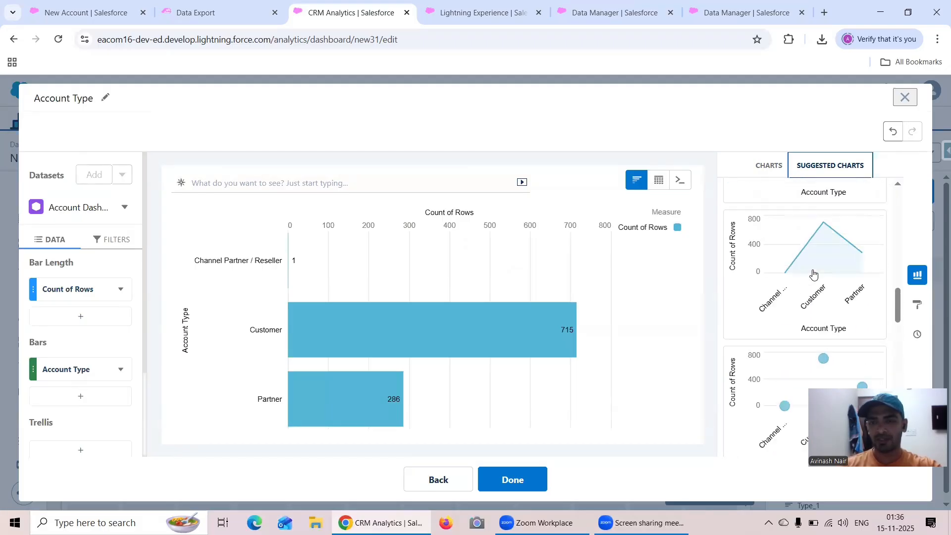
scroll(814, 274, "up", 5)
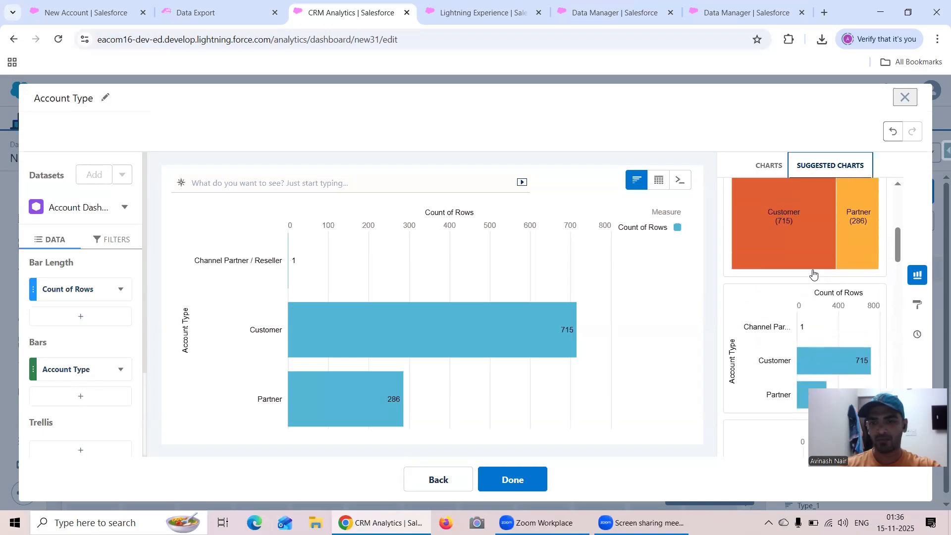
scroll(814, 274, "down", 3)
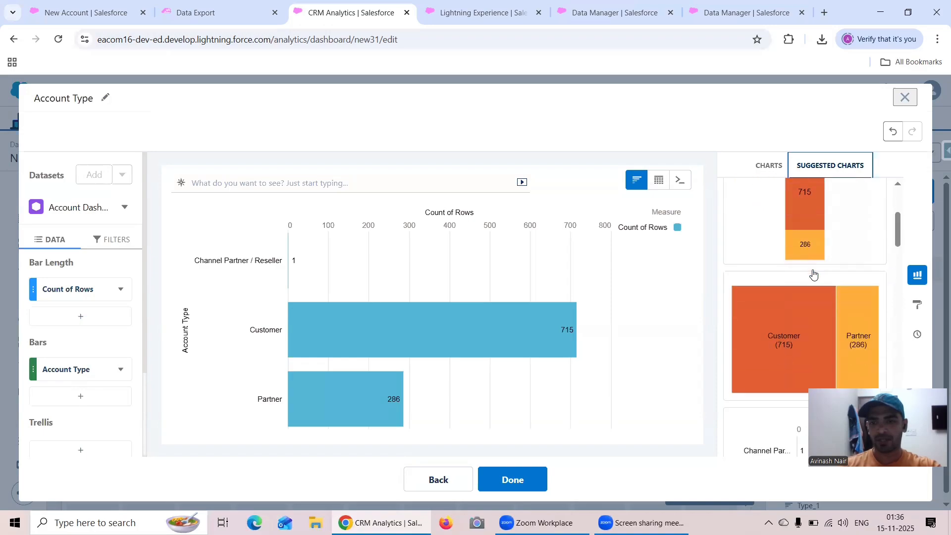
left_click(805, 280)
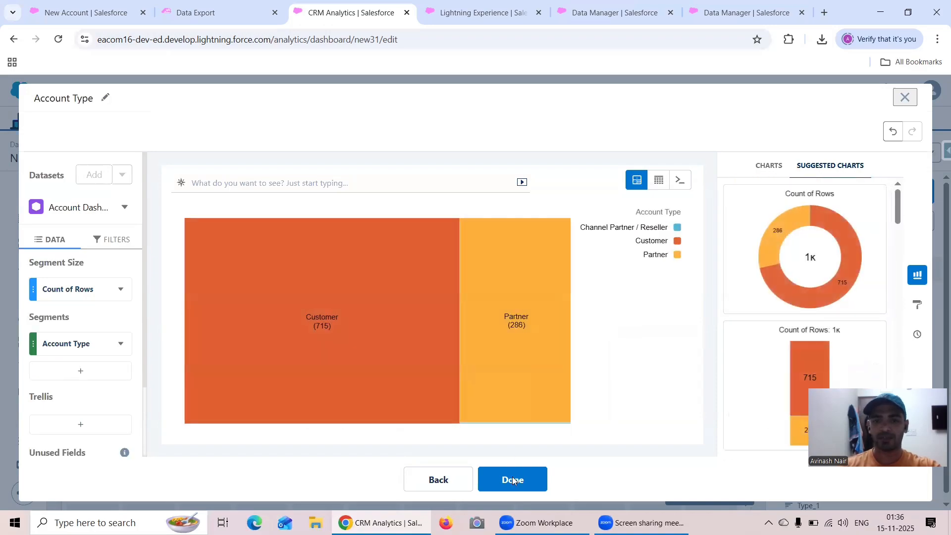
left_click(513, 477)
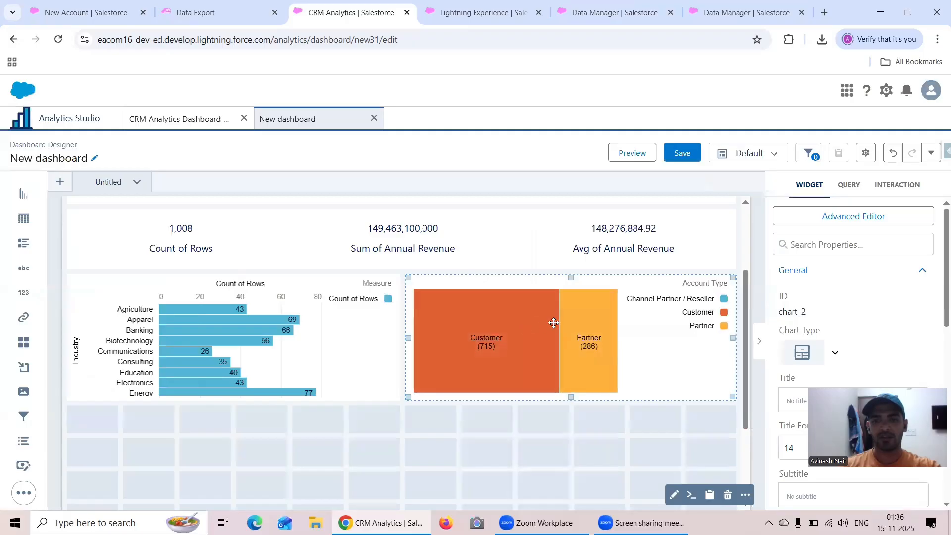
Extend the Industry bar chart and the Account Type treemap by one row each, to five rows tall
left_click(272, 332)
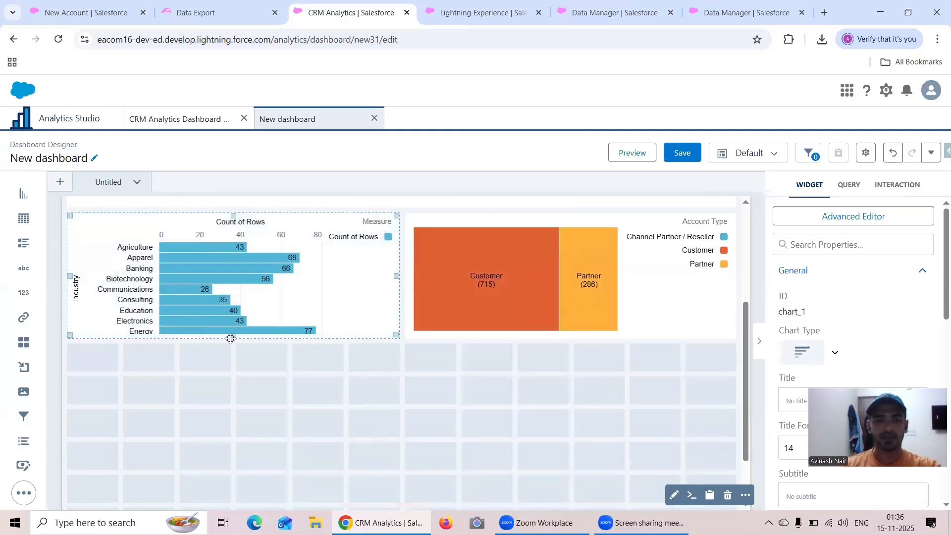
left_click(234, 353)
left_click(560, 338)
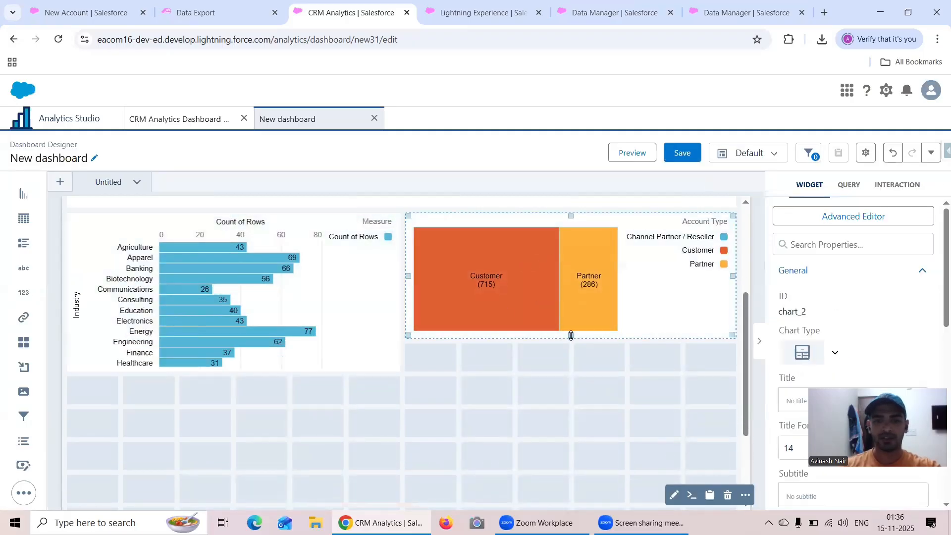
left_click_drag(570, 336, 573, 356)
Add a table widget below the two charts, spanning the dashboard's full width and four rows tall
scroll(396, 297, "down", 1)
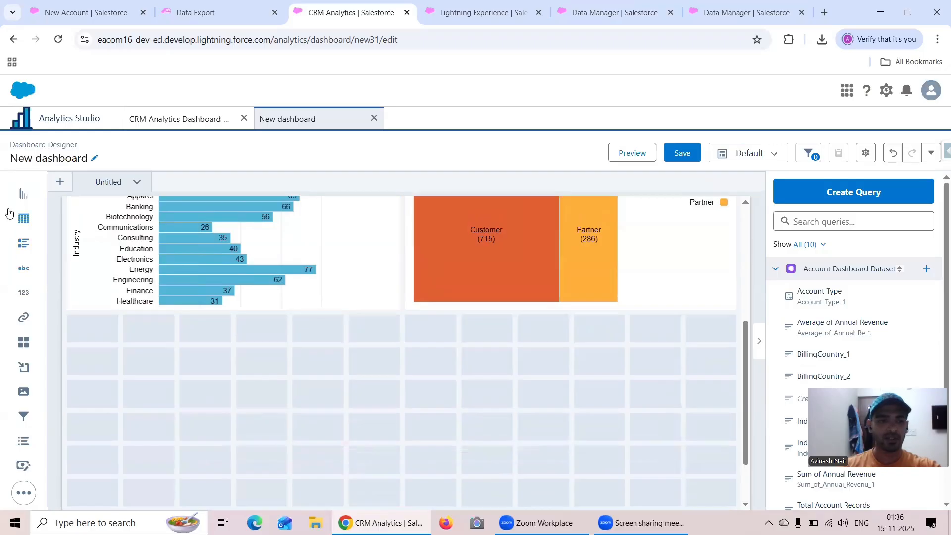
left_click_drag(24, 219, 94, 404)
left_click_drag(228, 378, 722, 371)
scroll(461, 366, "down", 1)
left_click(454, 351)
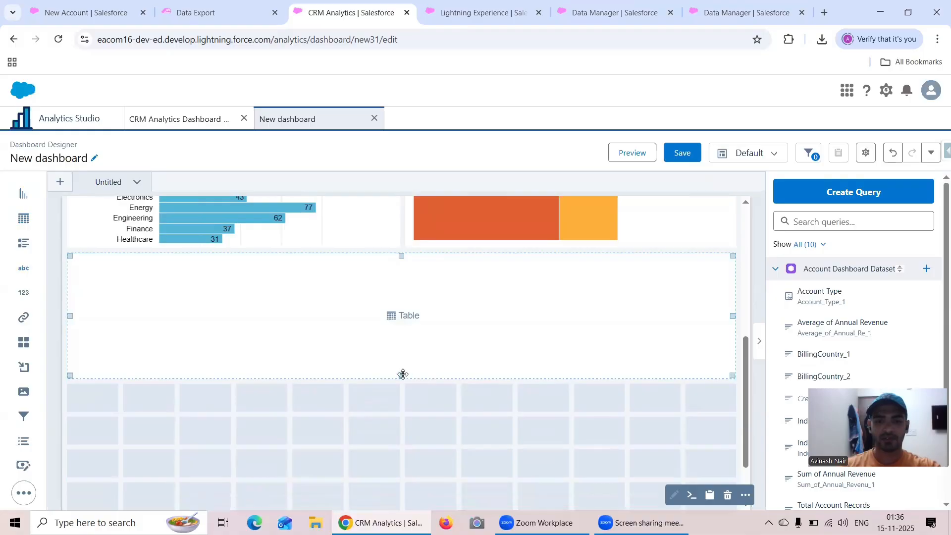
Start the table widget's query and label it Complete Account Details Table
double_click(395, 340)
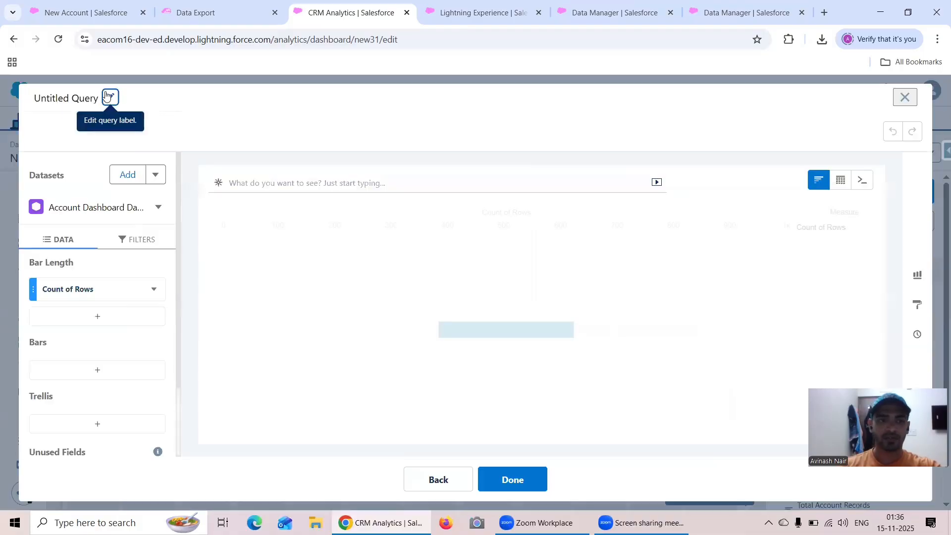
left_click(110, 98)
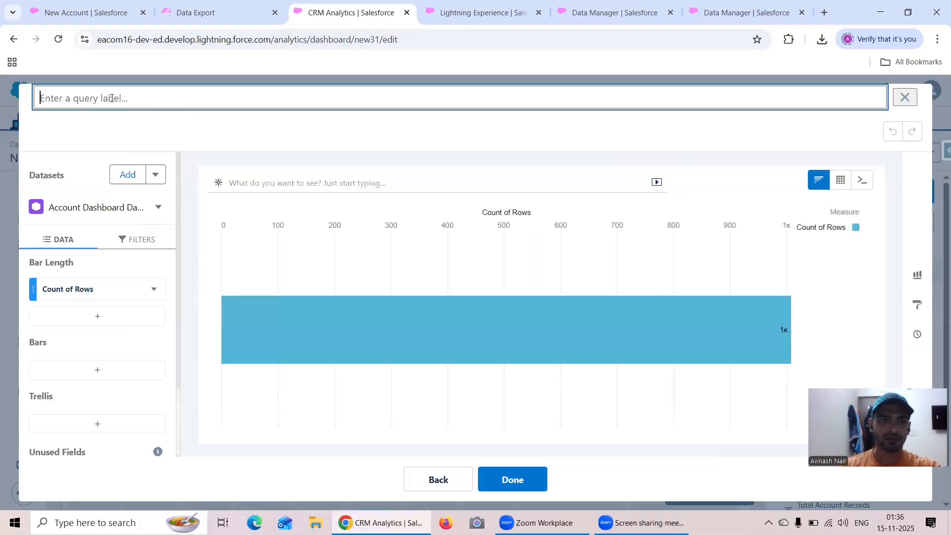
type("Complete Account Details Table")
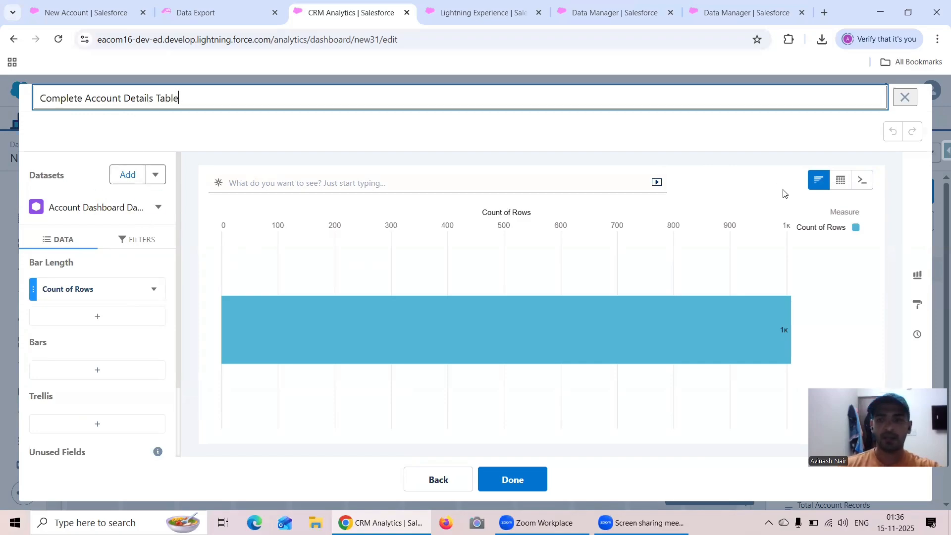
Switch the query to table mode and reorder the columns so Account ID comes first and Owner ID second
left_click(841, 180)
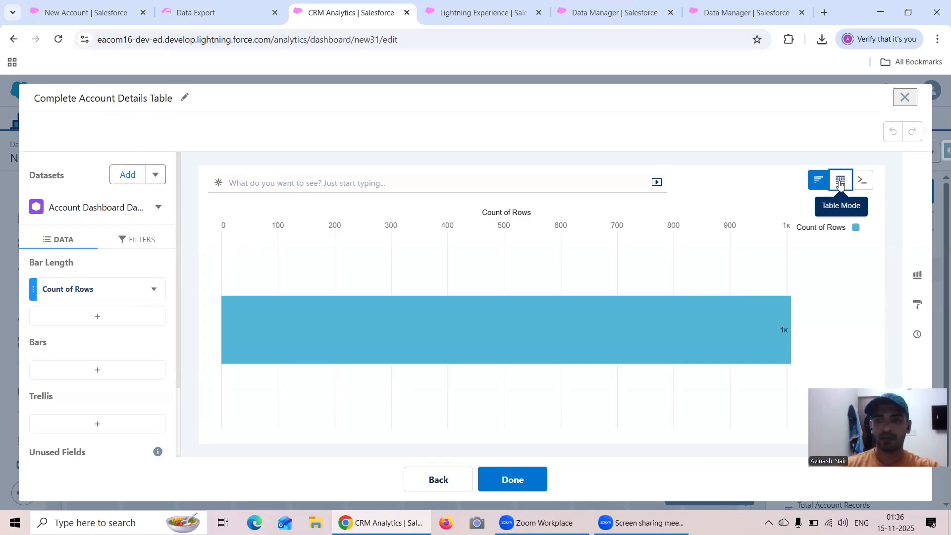
left_click(769, 219)
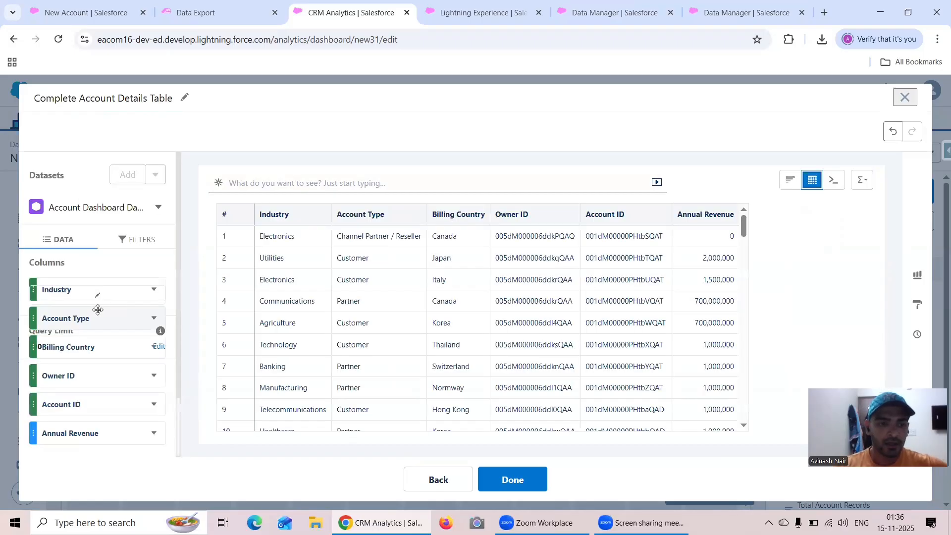
left_click_drag(91, 404, 89, 291)
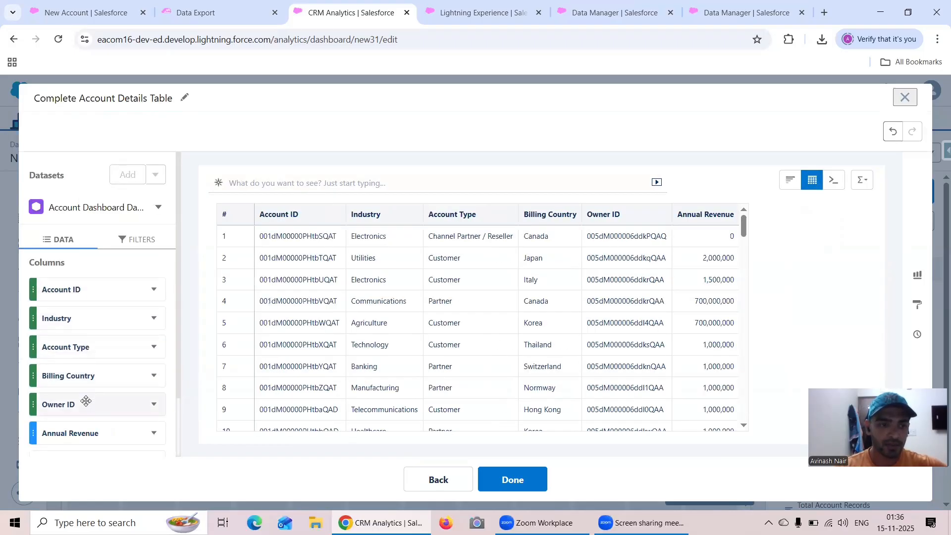
left_click_drag(88, 403, 86, 322)
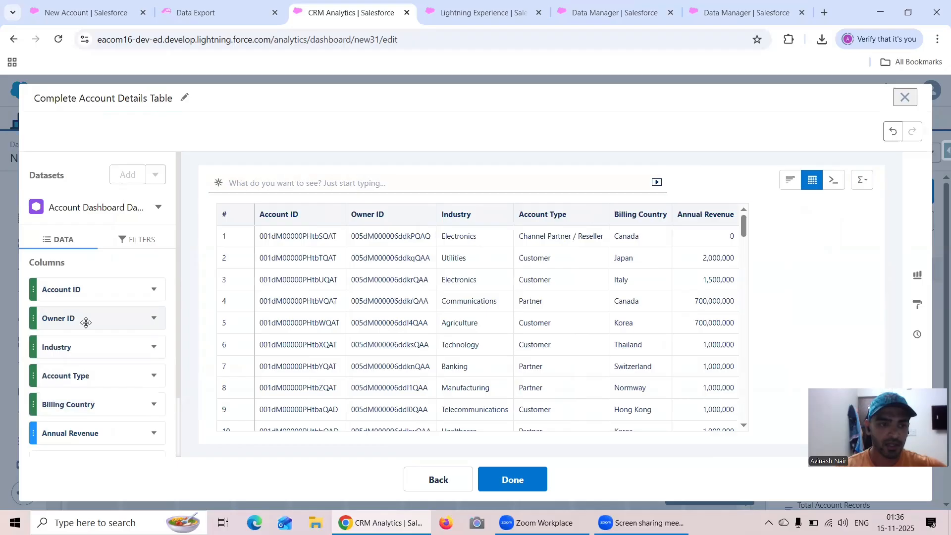
Add the Account Name column right after Owner ID and move Account Type ahead of Industry
scroll(116, 422, "down", 2)
left_click(97, 387)
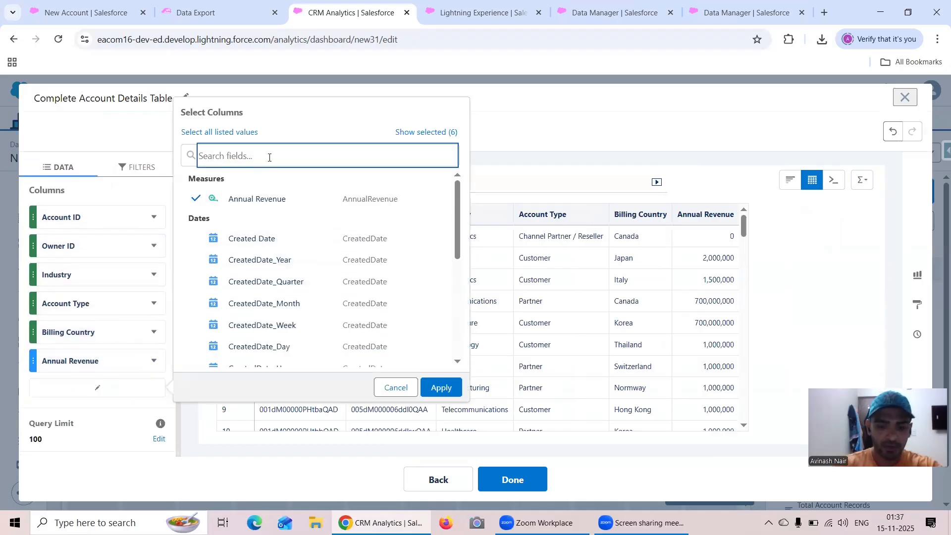
type("Nam")
left_click(255, 199)
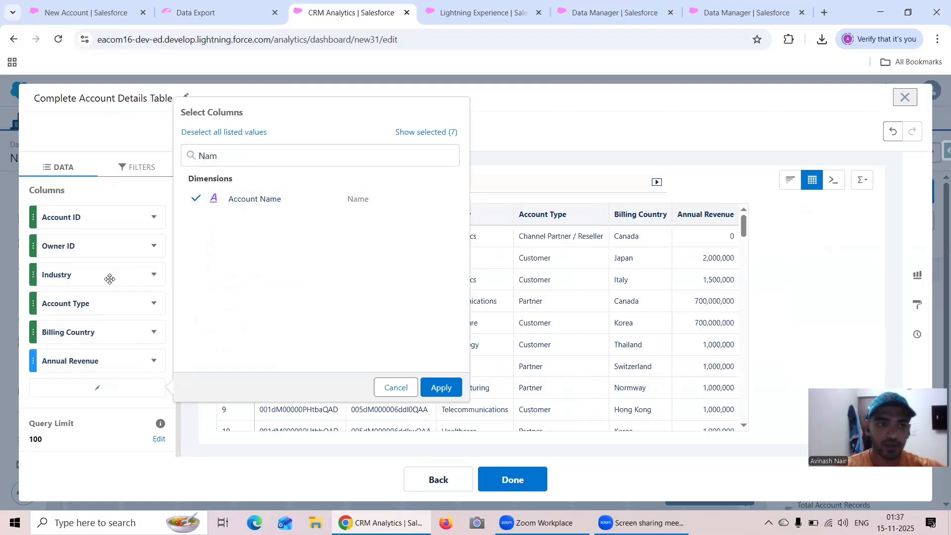
left_click(440, 388)
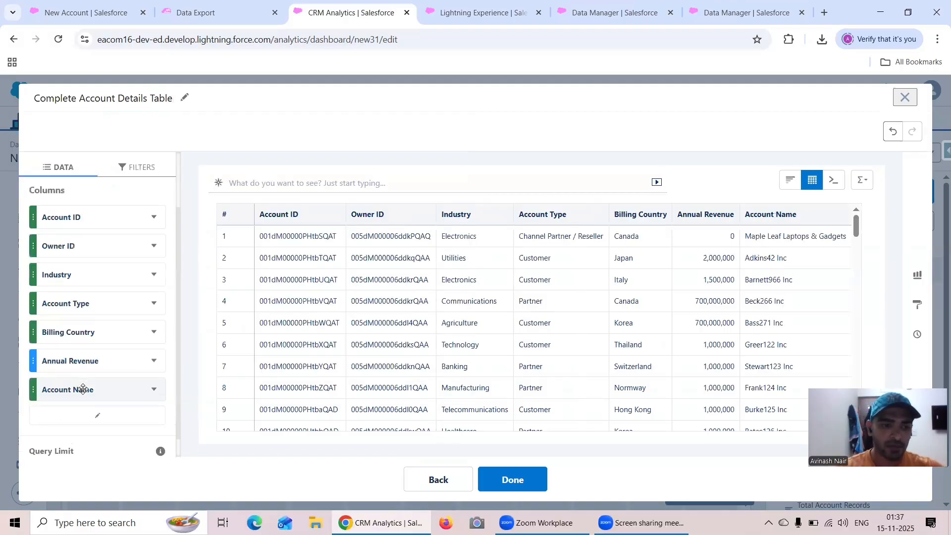
left_click_drag(81, 388, 80, 280)
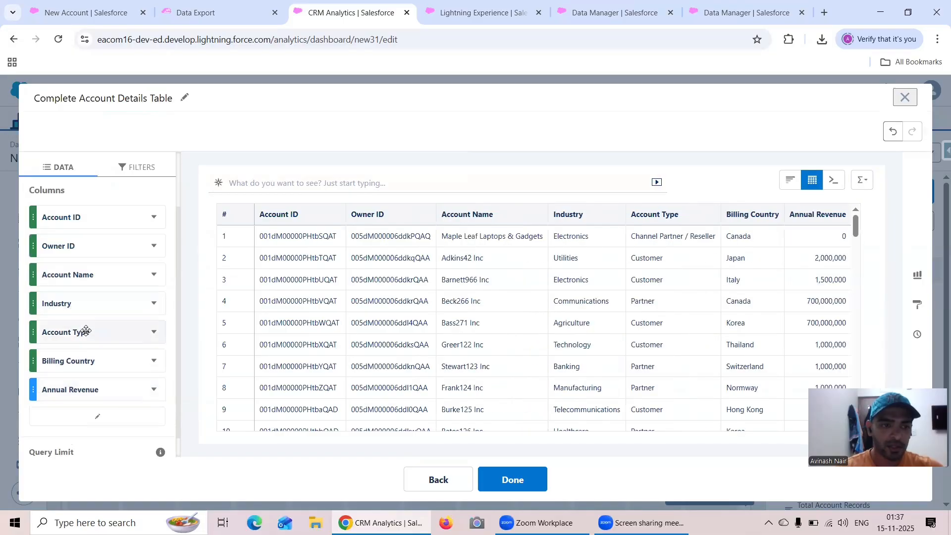
left_click_drag(81, 331, 88, 302)
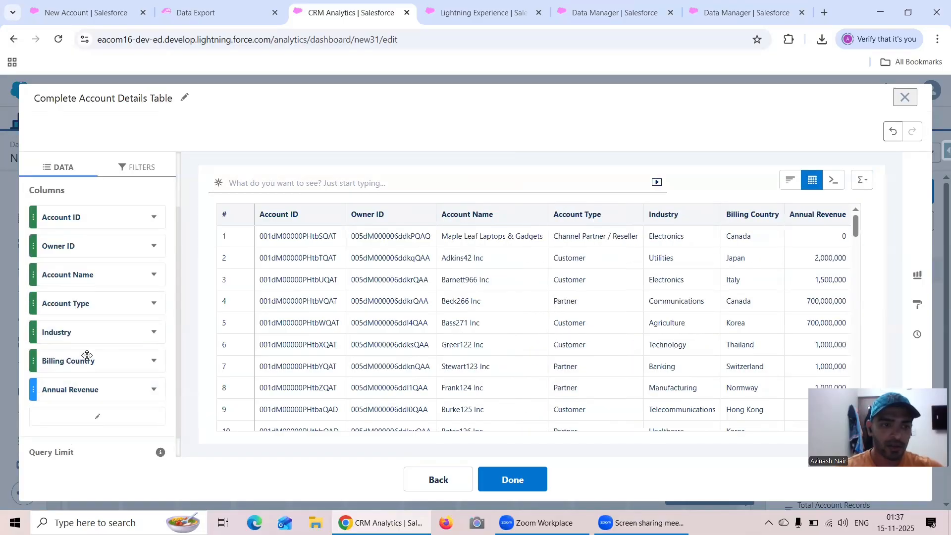
Add the Created Date column after Annual Revenue and finish the table query
scroll(105, 354, "down", 1)
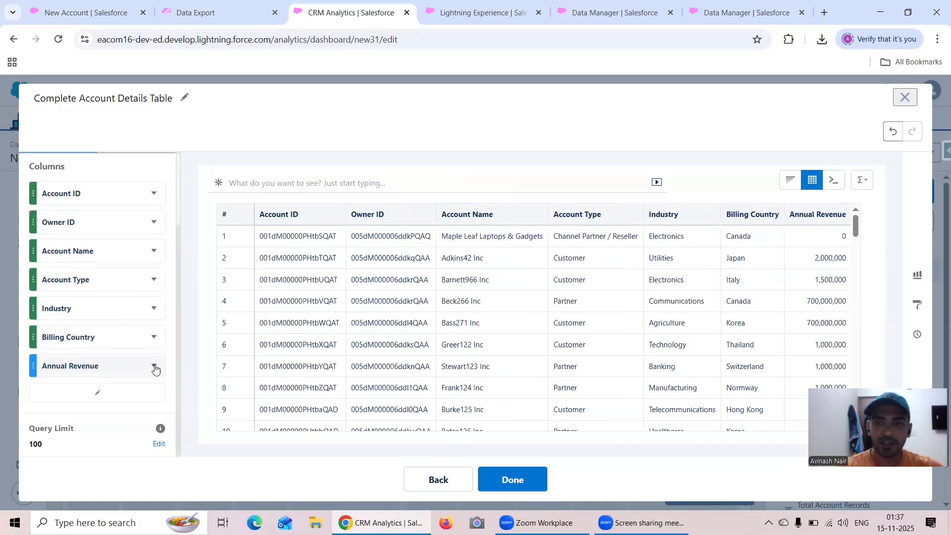
left_click(98, 393)
left_click(266, 243)
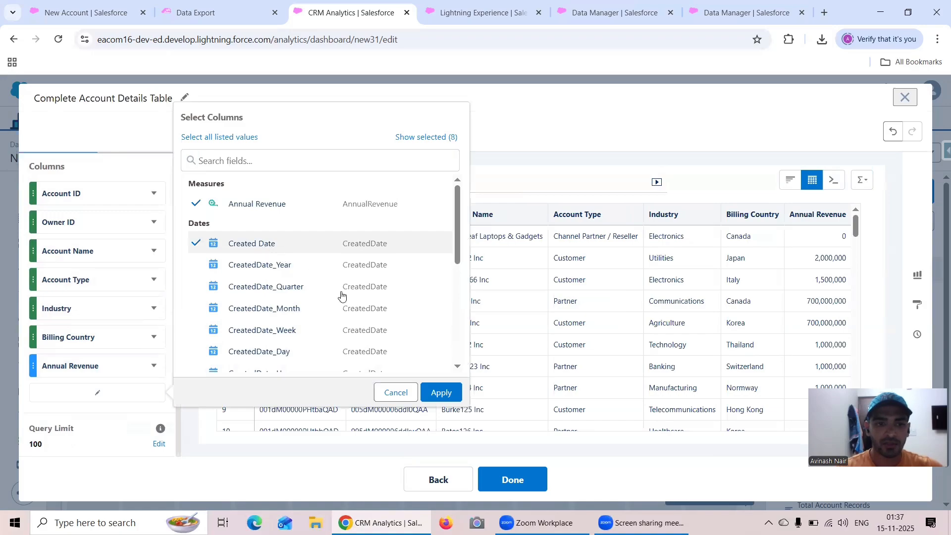
left_click(441, 392)
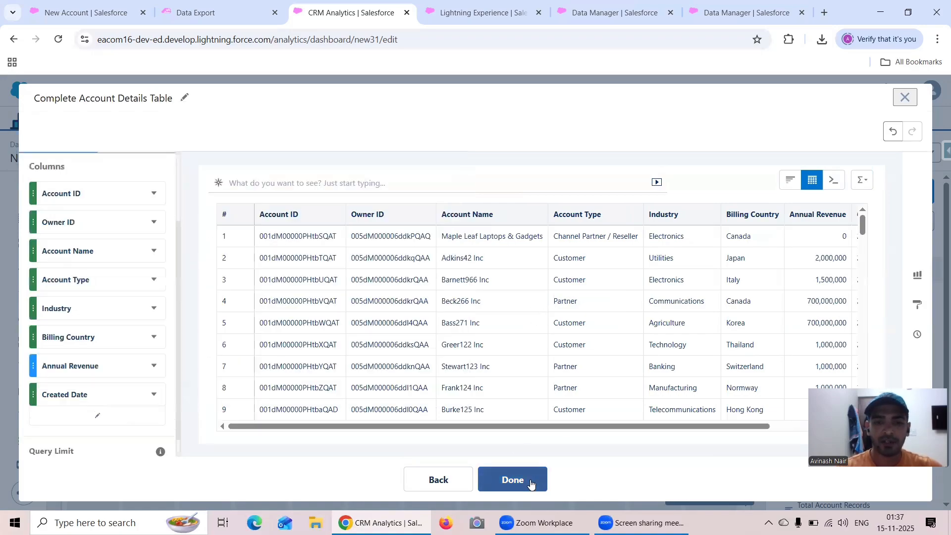
left_click(532, 484)
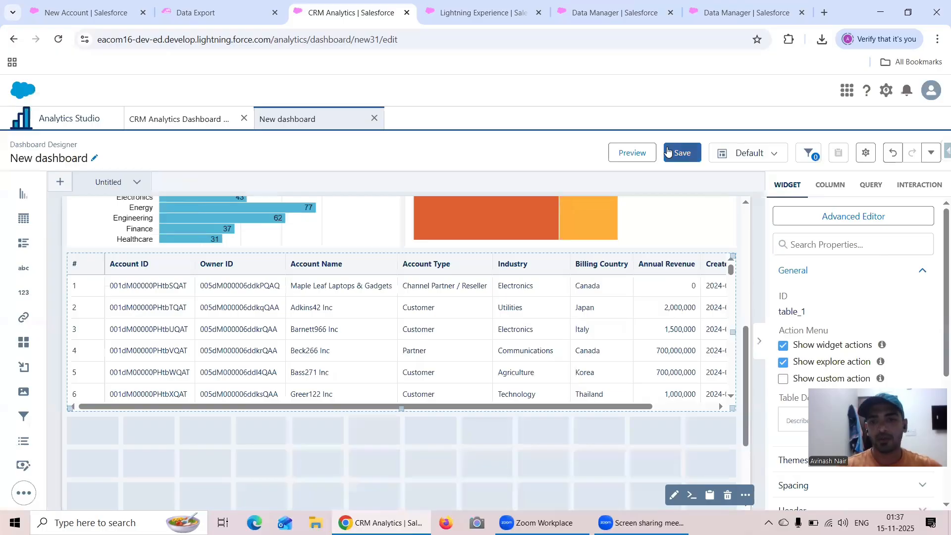
Preview the dashboard, check its filters, charts and details table, and return to editing
left_click(644, 152)
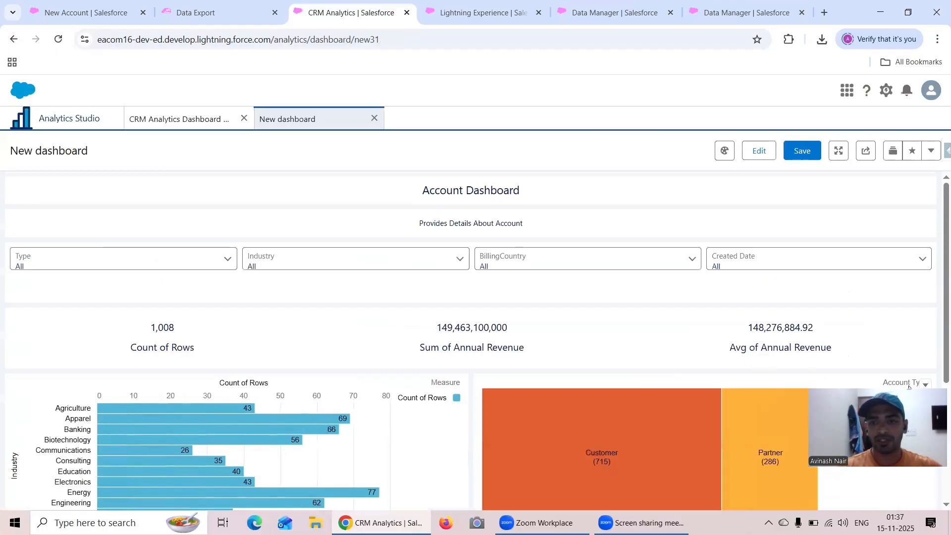
left_click_drag(861, 312, 744, 74)
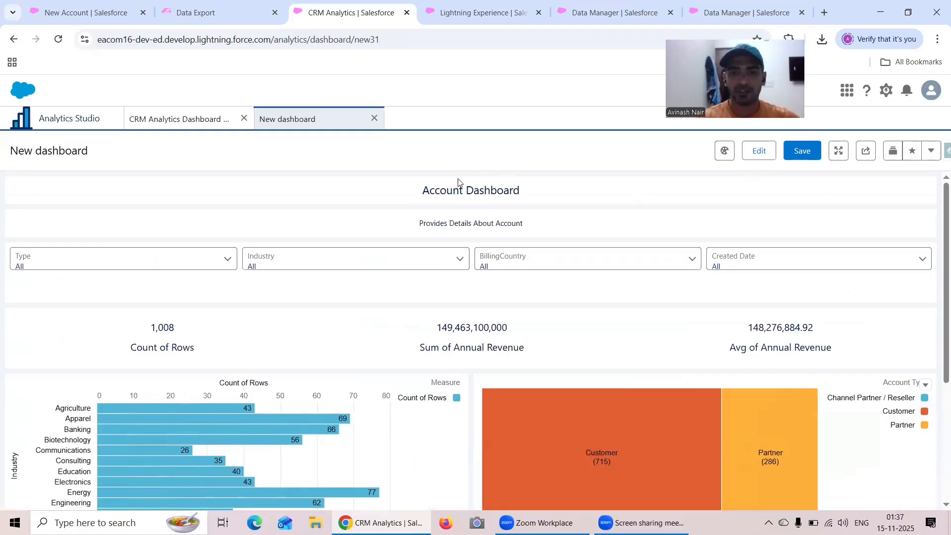
scroll(495, 223, "down", 1)
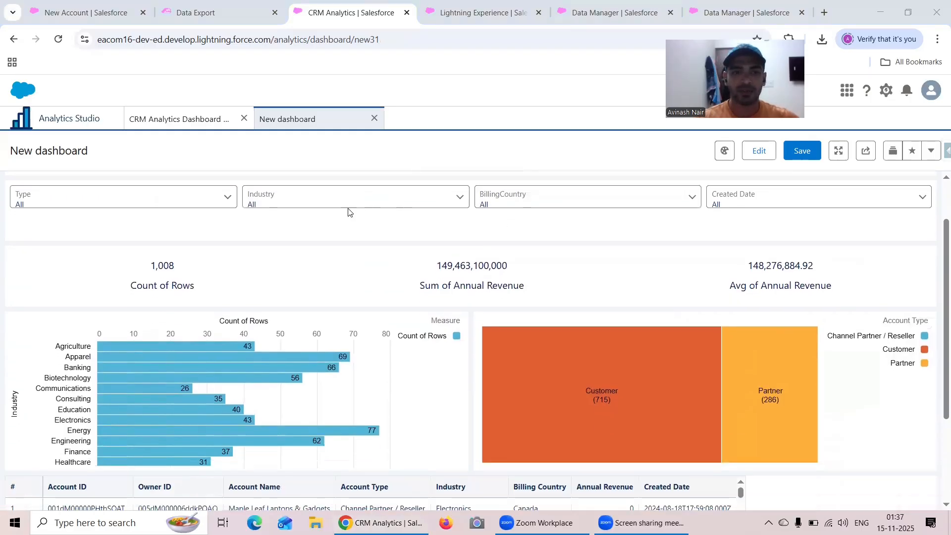
scroll(568, 269, "down", 2)
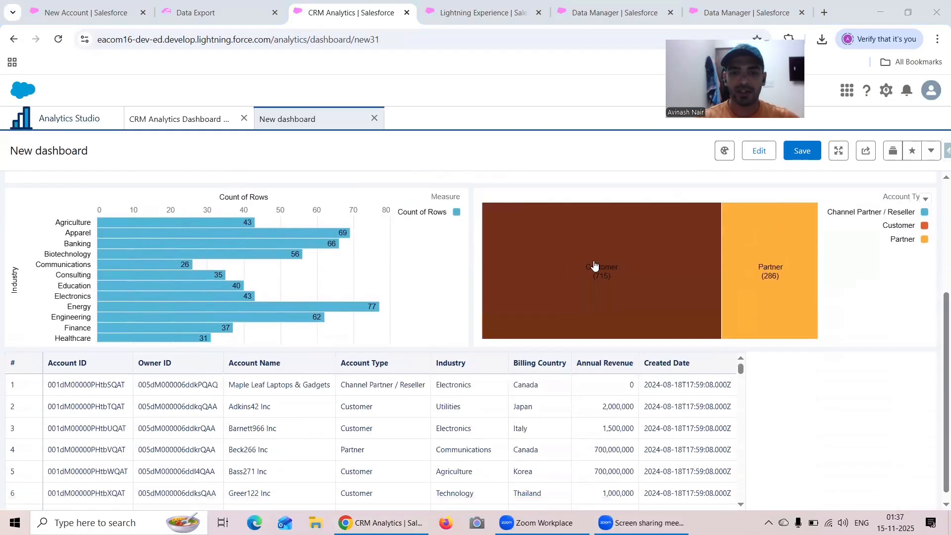
left_click(754, 155)
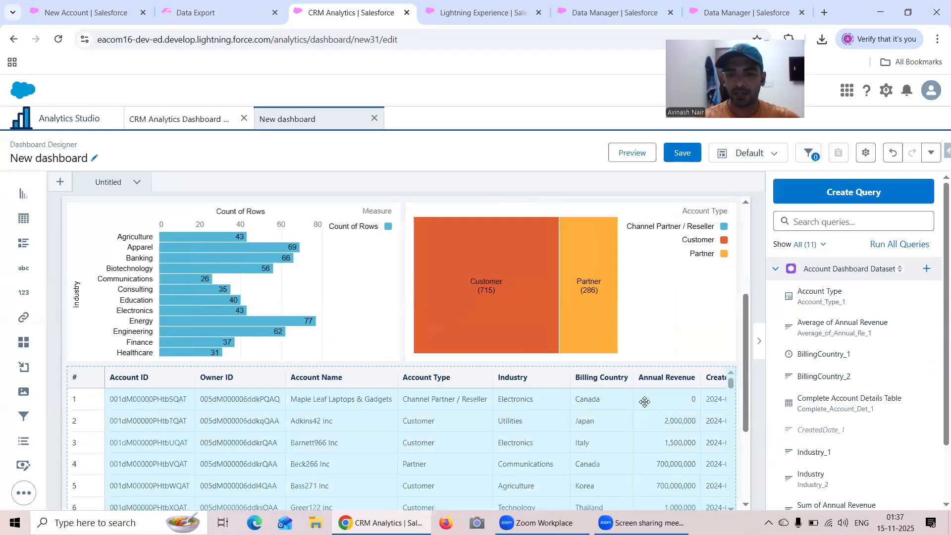
Set the account details table's column width to Fit to Widget
left_click(644, 399)
scroll(826, 363, "down", 1)
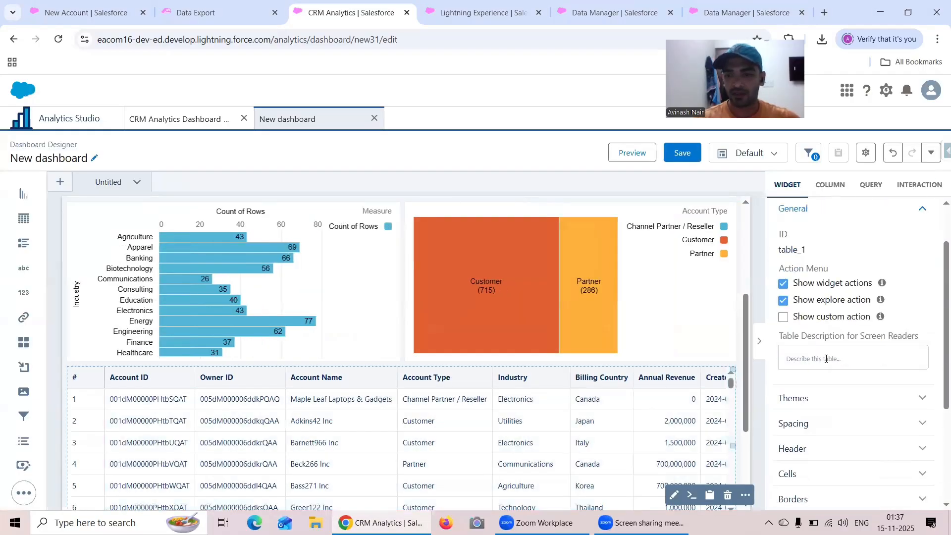
scroll(826, 340, "down", 1)
left_click(826, 339)
scroll(826, 342, "down", 4)
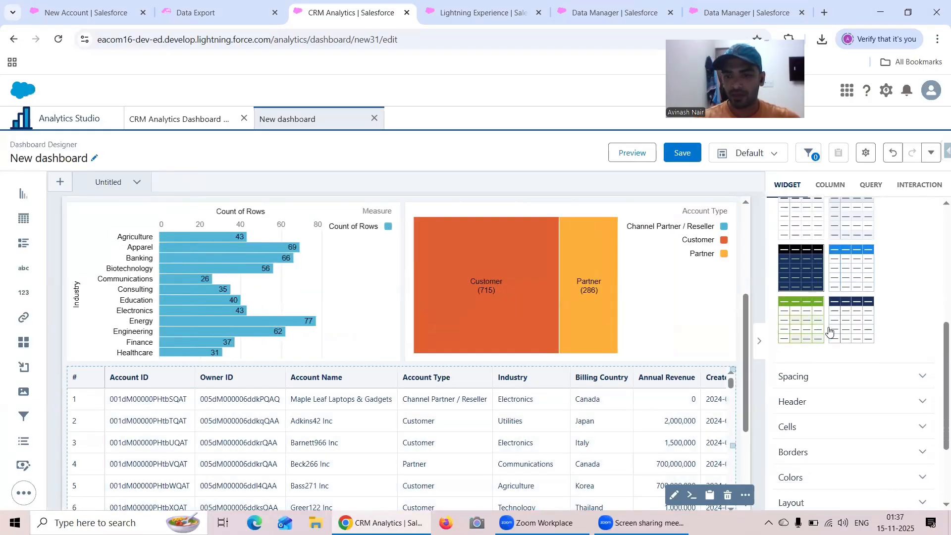
left_click(826, 345)
scroll(827, 342, "down", 2)
left_click(824, 321)
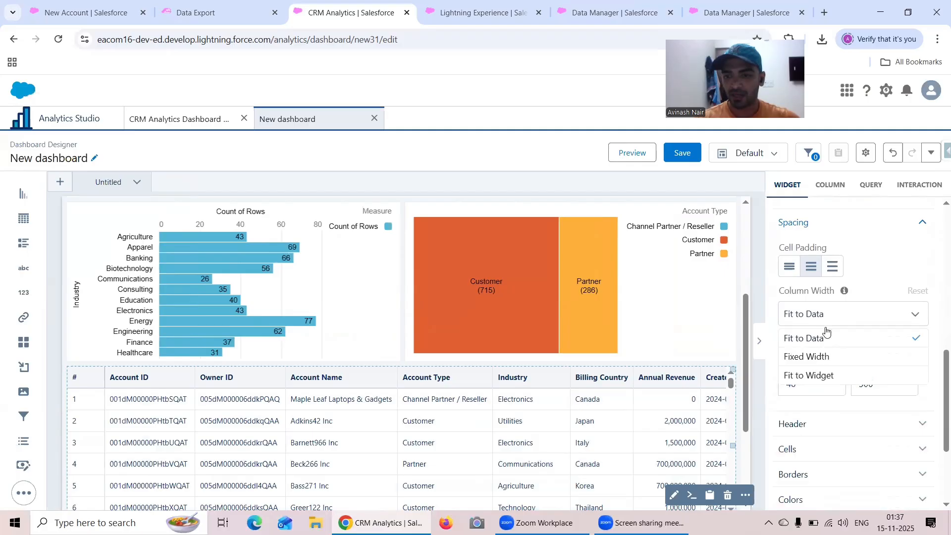
left_click(818, 375)
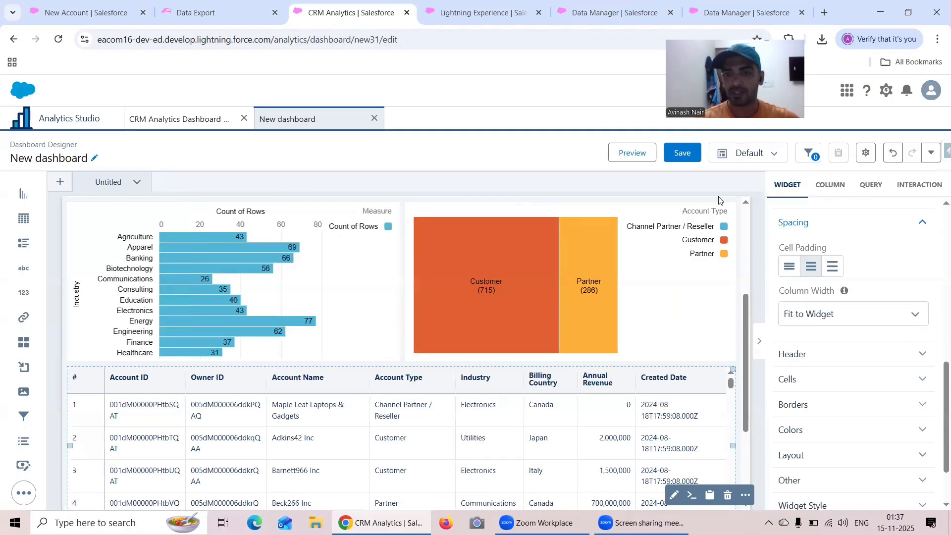
Start saving the dashboard with the version description Account Dashboard and CRM Analytics Dashboard App as its app
left_click(683, 153)
left_click(376, 319)
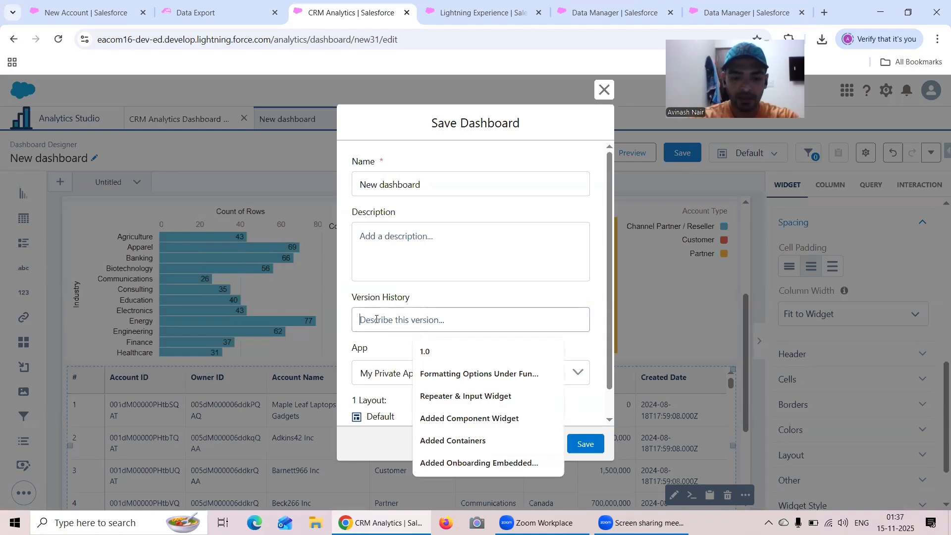
type("Account Dashboard")
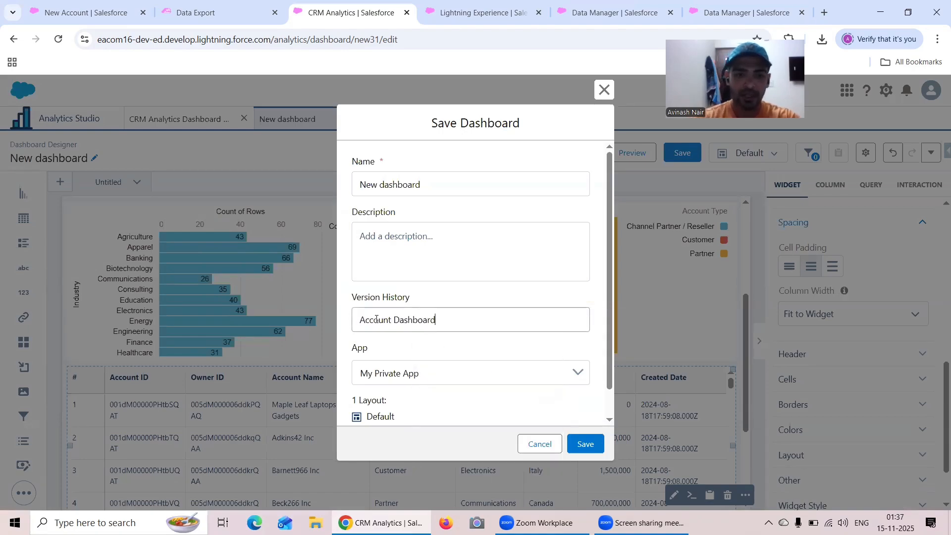
left_click(418, 373)
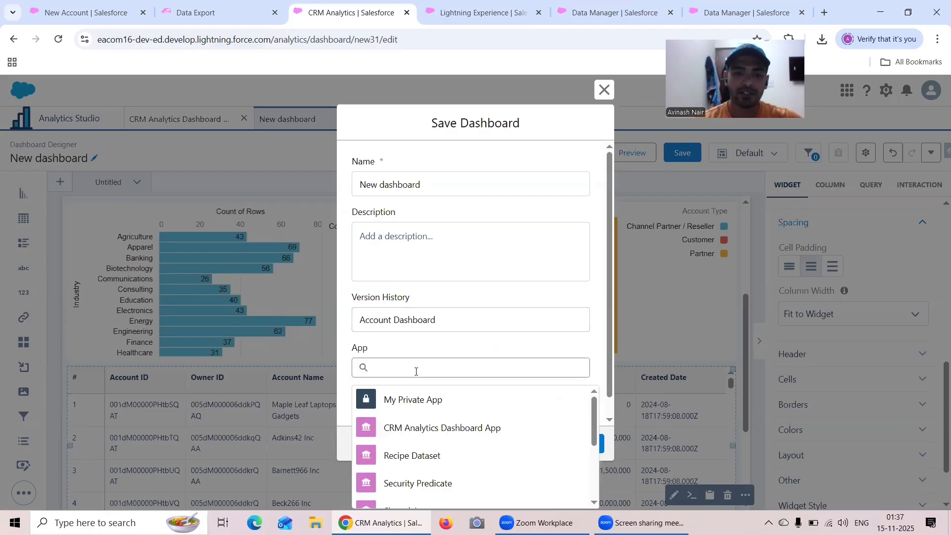
left_click(425, 427)
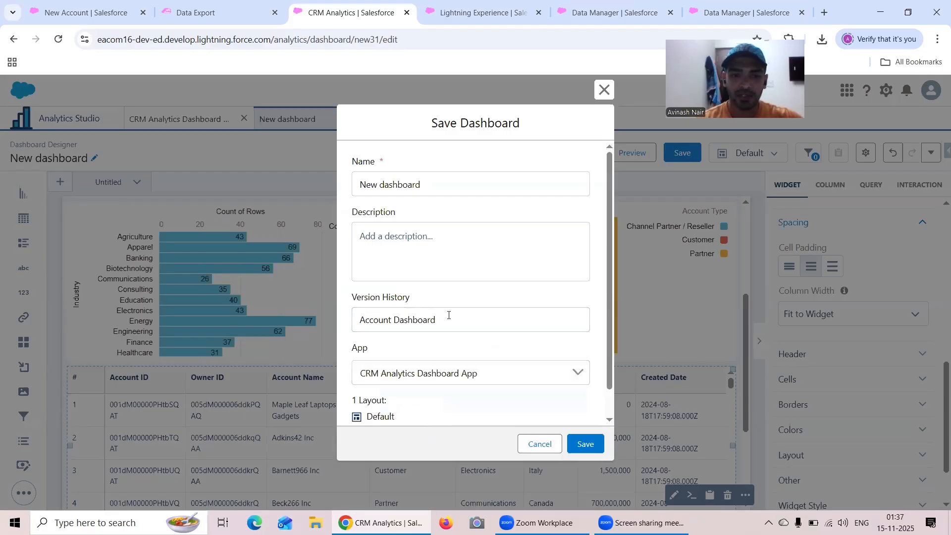
Name the dashboard Account Dashboard, reusing the version description's text, and save it
left_click_drag(448, 315, 343, 319)
key("ctrl+c")
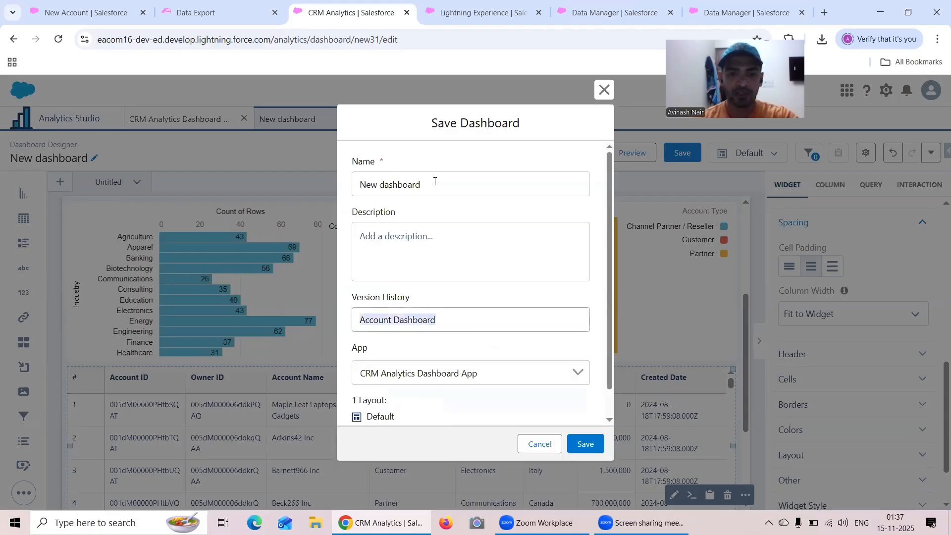
left_click_drag(435, 182, 340, 185)
key("ctrl+v")
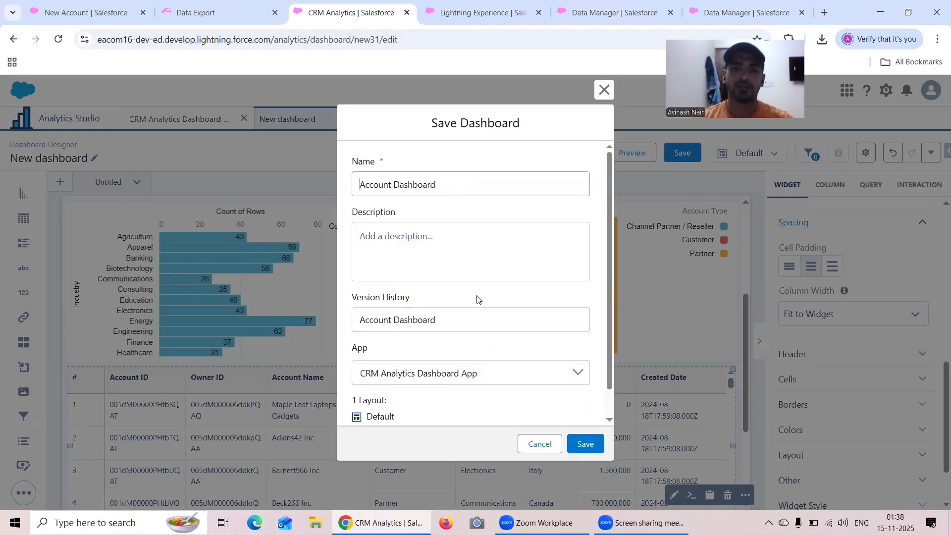
left_click(588, 445)
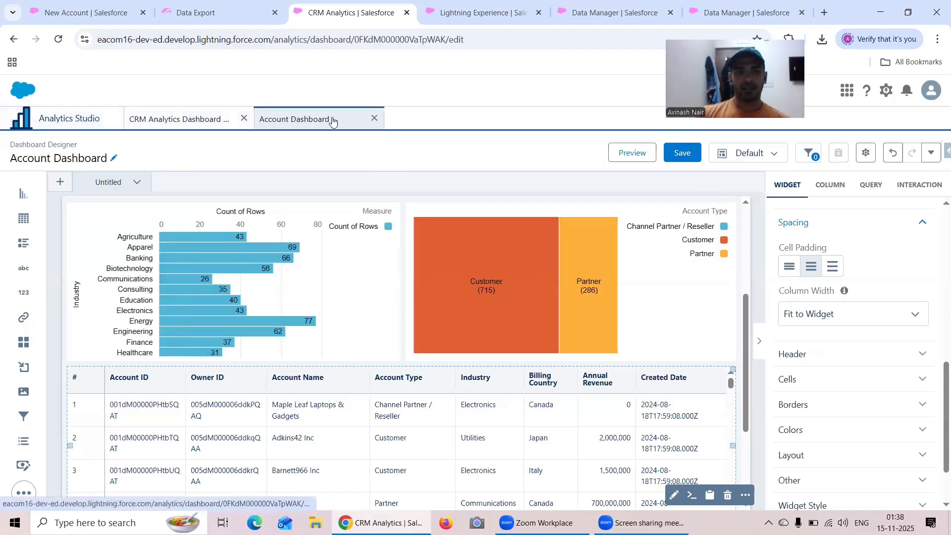
Reload the saved dashboard and review its layout from the title to the account details table
left_click(58, 39)
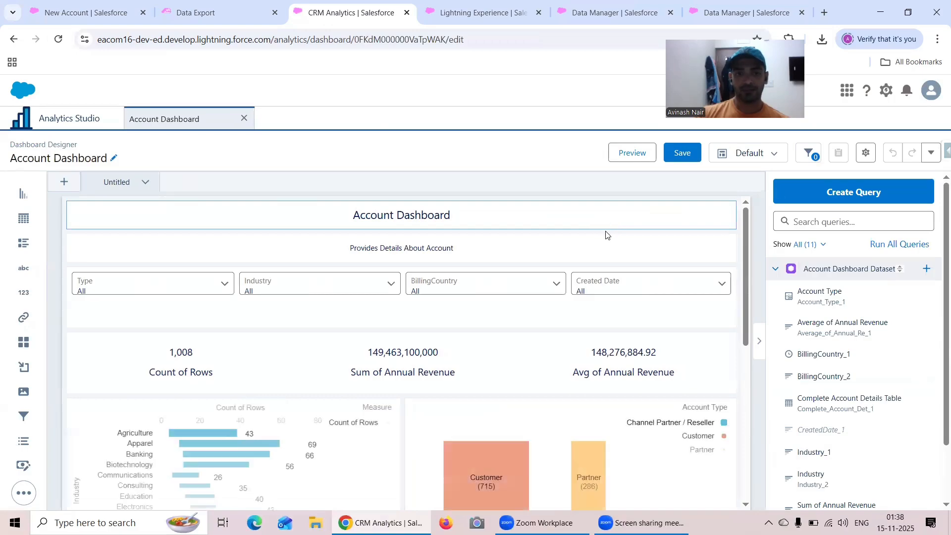
scroll(644, 248, "down", 3)
scroll(686, 274, "down", 5)
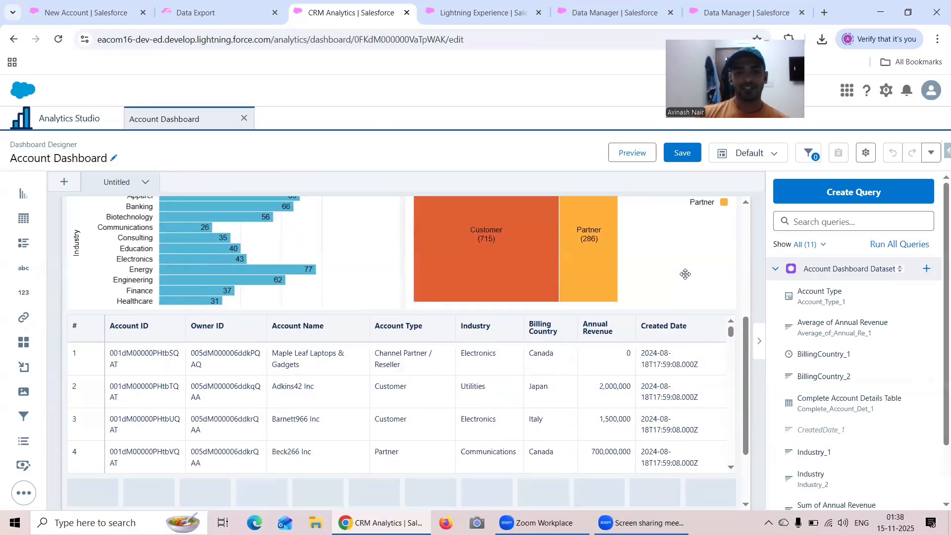
scroll(685, 274, "up", 4)
scroll(685, 274, "up", 3)
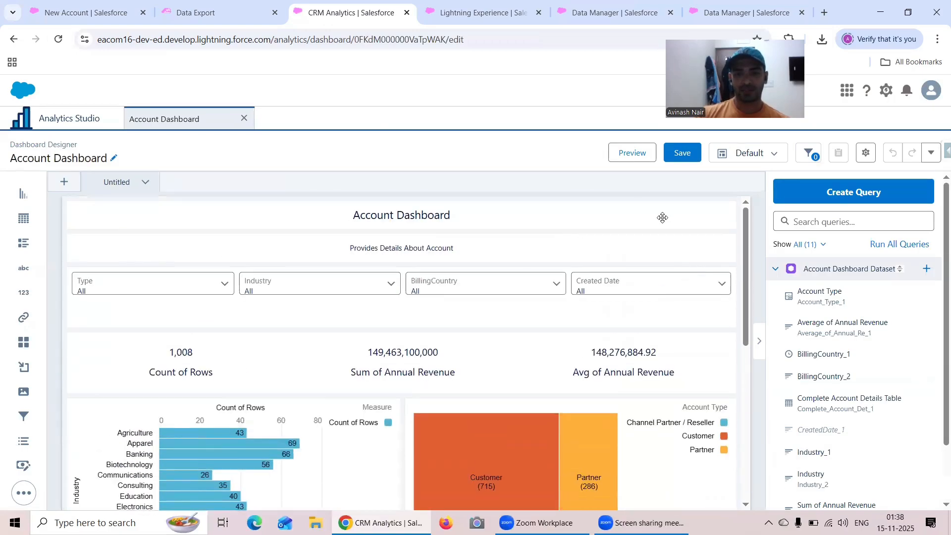
Preview the saved dashboard and view its save settings, closing them without saving
left_click(632, 152)
scroll(649, 232, "down", 1)
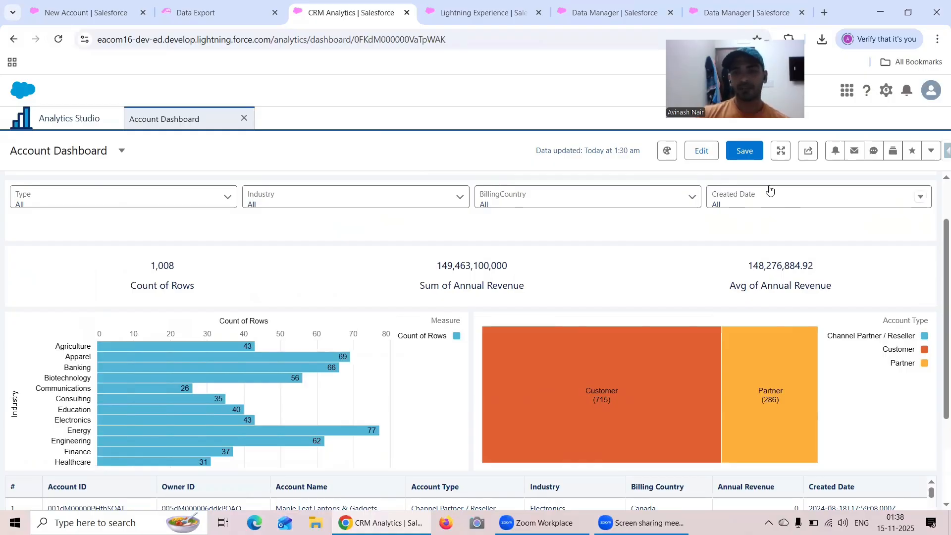
left_click(748, 152)
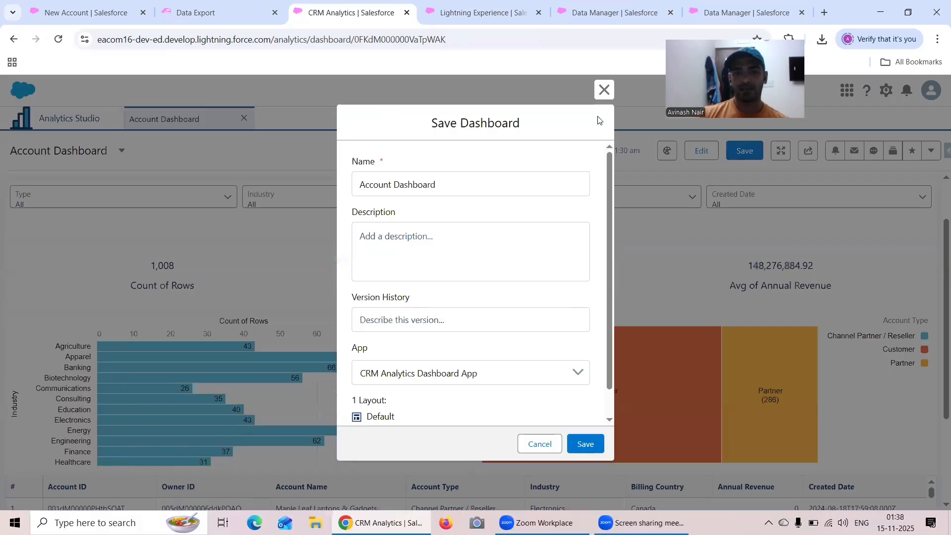
left_click(604, 90)
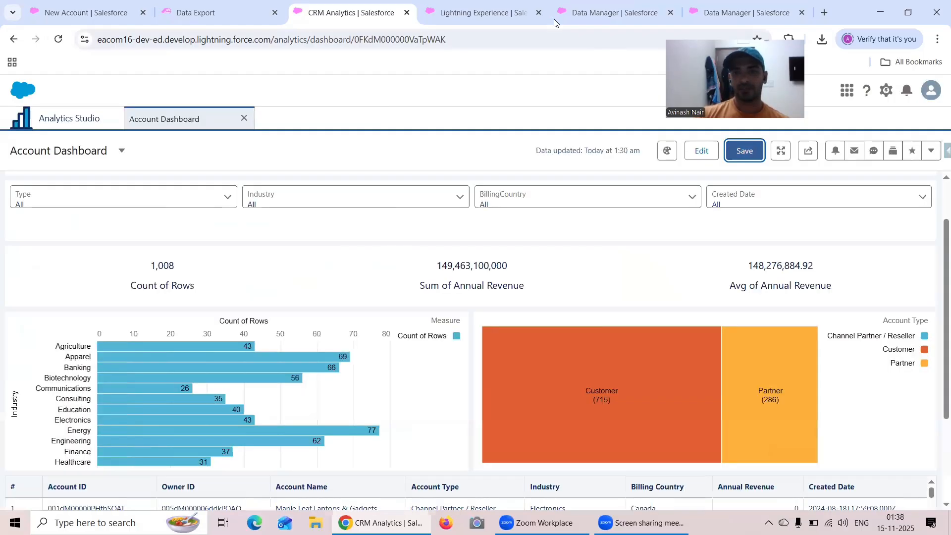